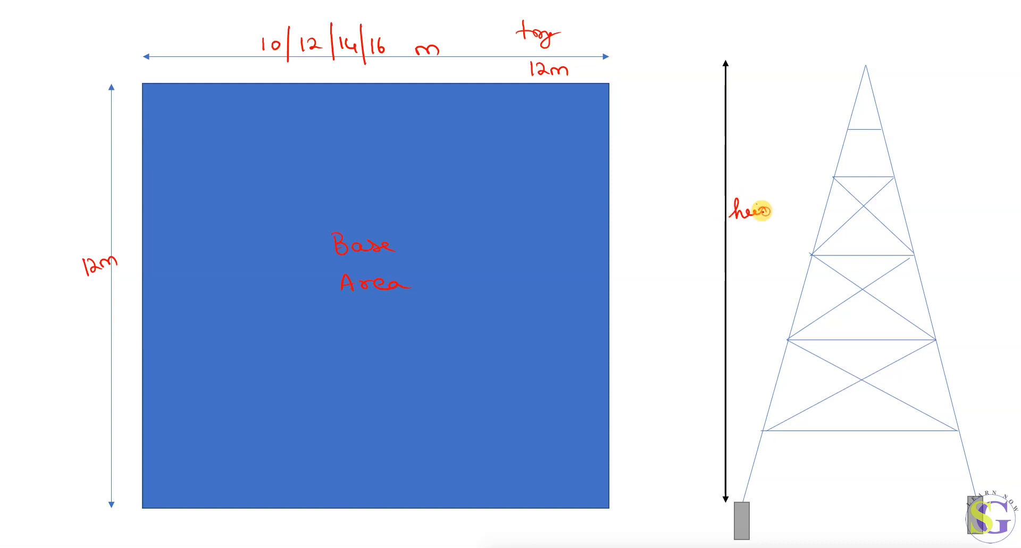
Finish the handwritten "height" label on the tower sketch, tick the bracing levels and label the two lowest panels 5m
drag(771, 209, 786, 200)
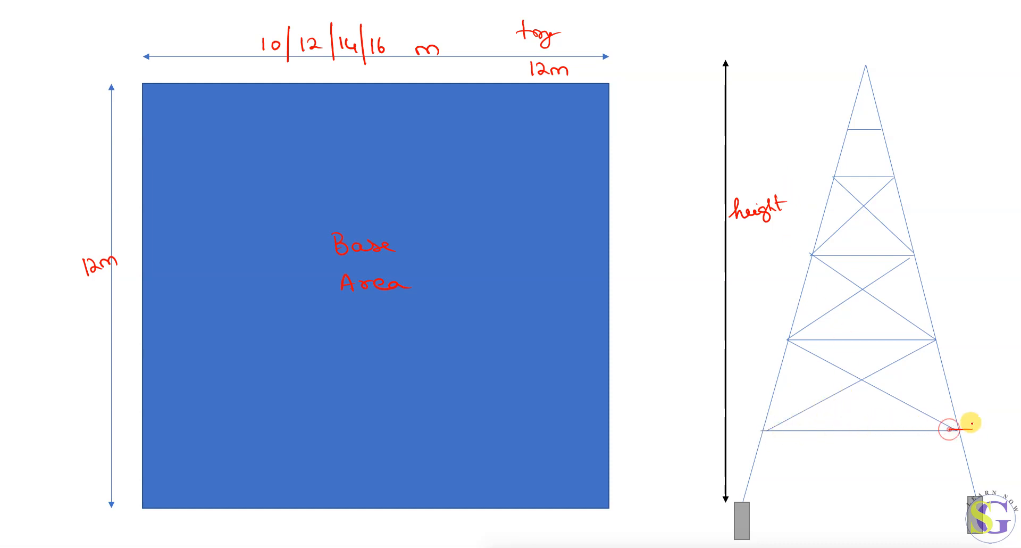
drag(935, 340, 957, 340)
drag(912, 254, 936, 255)
drag(894, 176, 915, 175)
drag(878, 129, 901, 129)
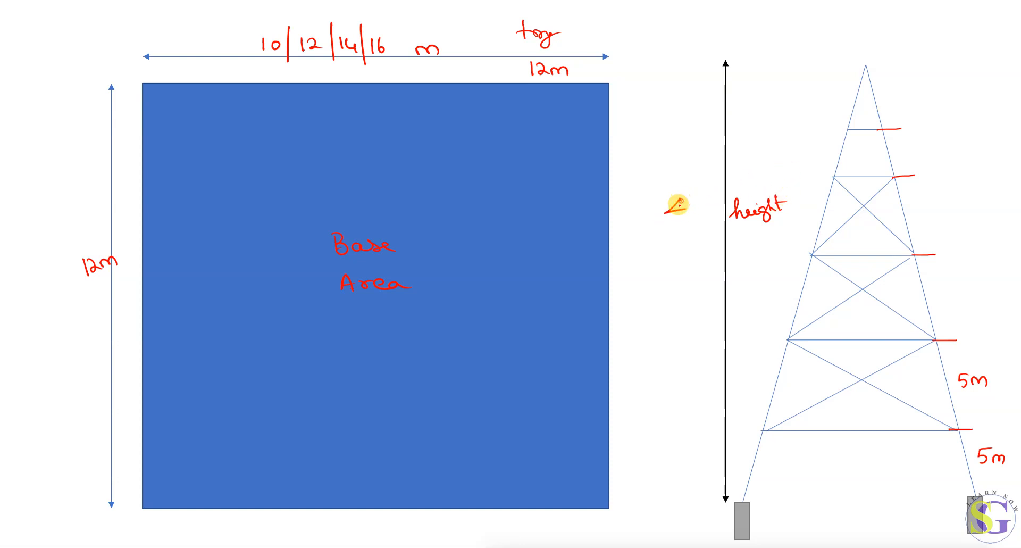
Write 40 beside the height arrow and mark the tower's apex with a dot labelled "Crown"
drag(689, 203, 687, 201)
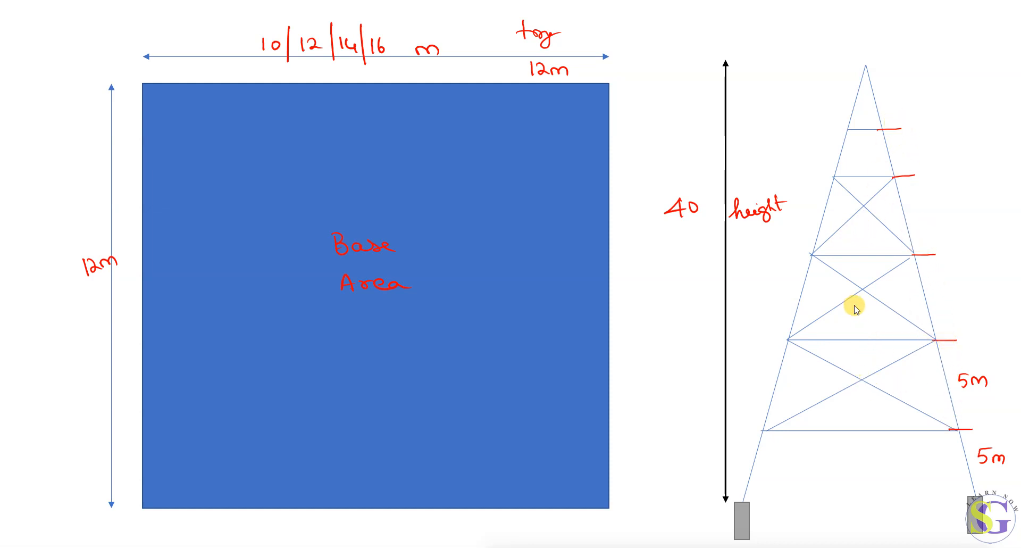
click(868, 66)
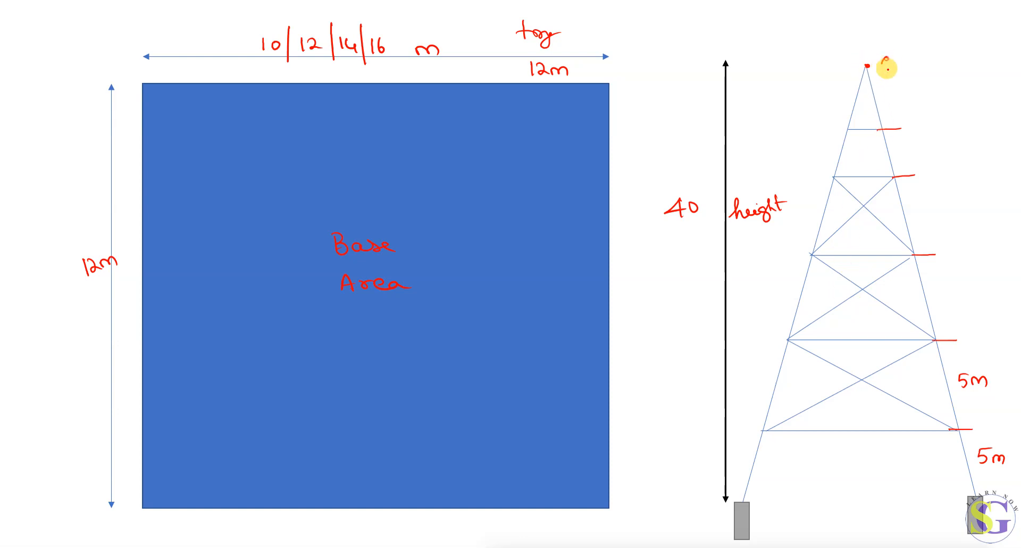
drag(925, 64, 932, 72)
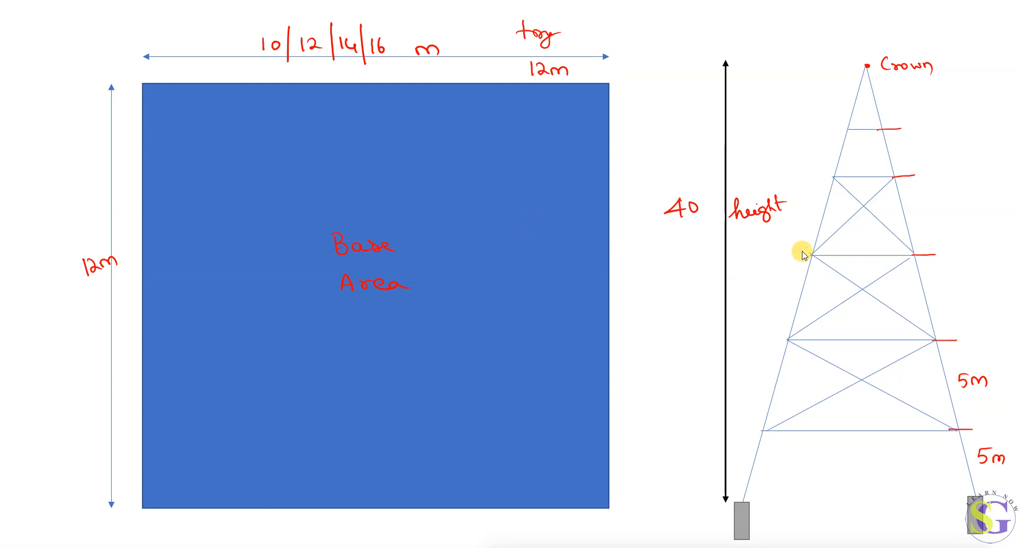
Switch to STAAD.Pro and start a new Space structure with the file name "Transmission tower - 2 40m"
scroll(819, 284, up, 2)
scroll(659, 288, up, 1)
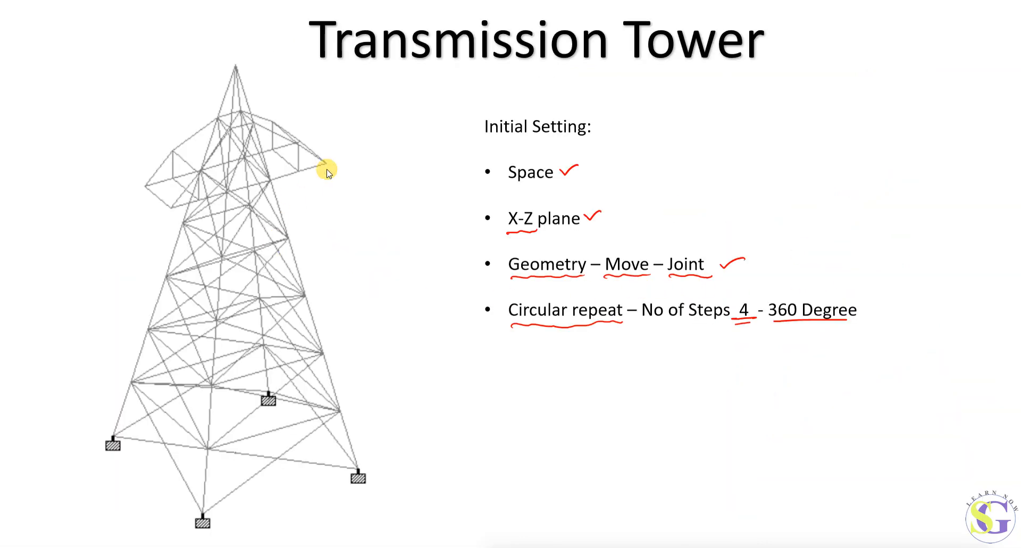
key(super)
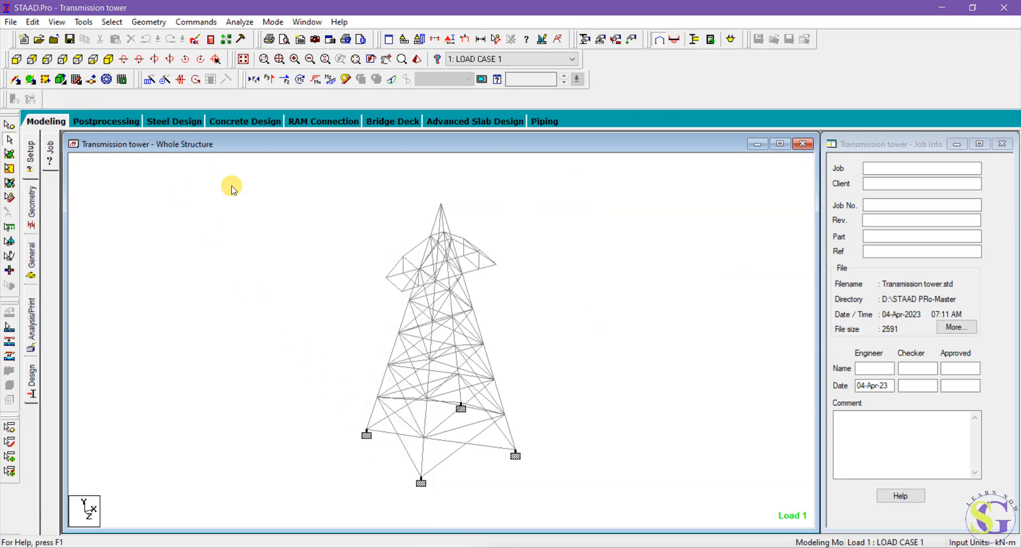
click(11, 22)
click(21, 33)
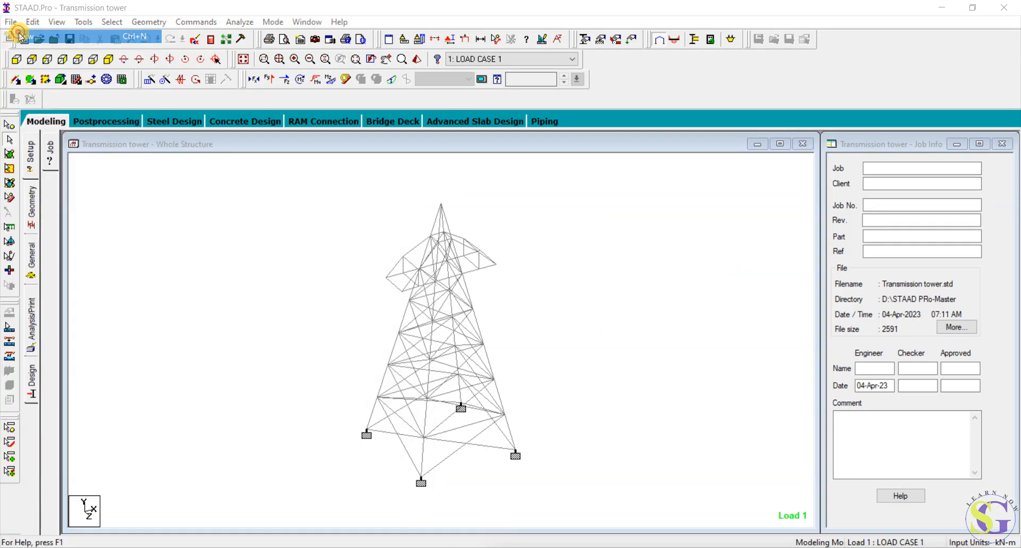
click(372, 176)
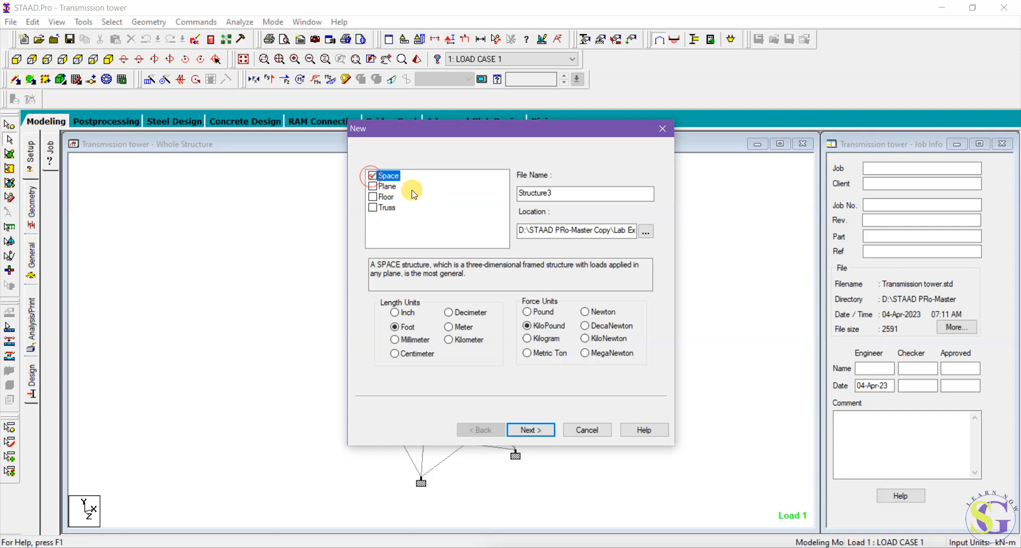
double_click(559, 196)
text(Transmission tower - 2 40m)
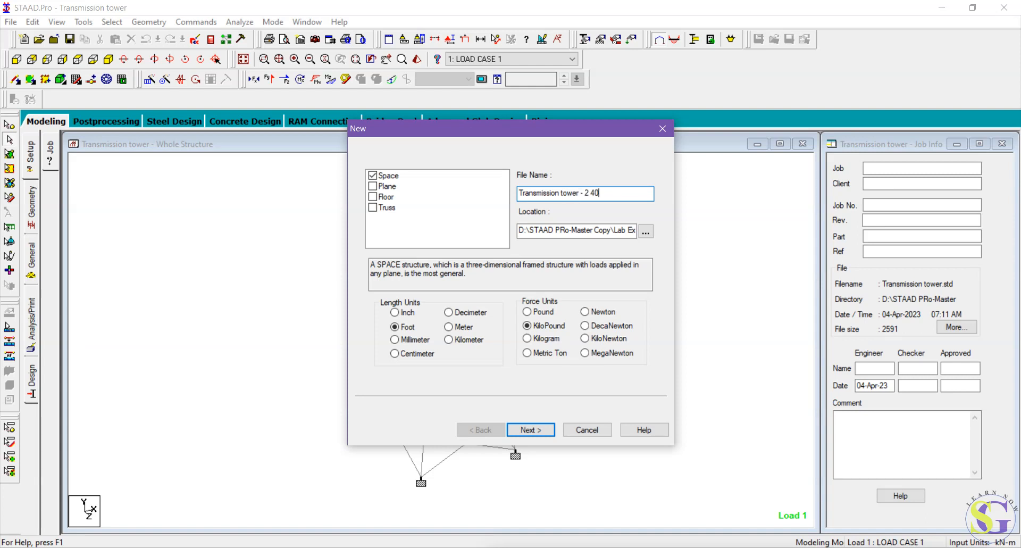
Set the new model's units to Meter and KiloNewton and finish creating the file
click(450, 326)
click(586, 339)
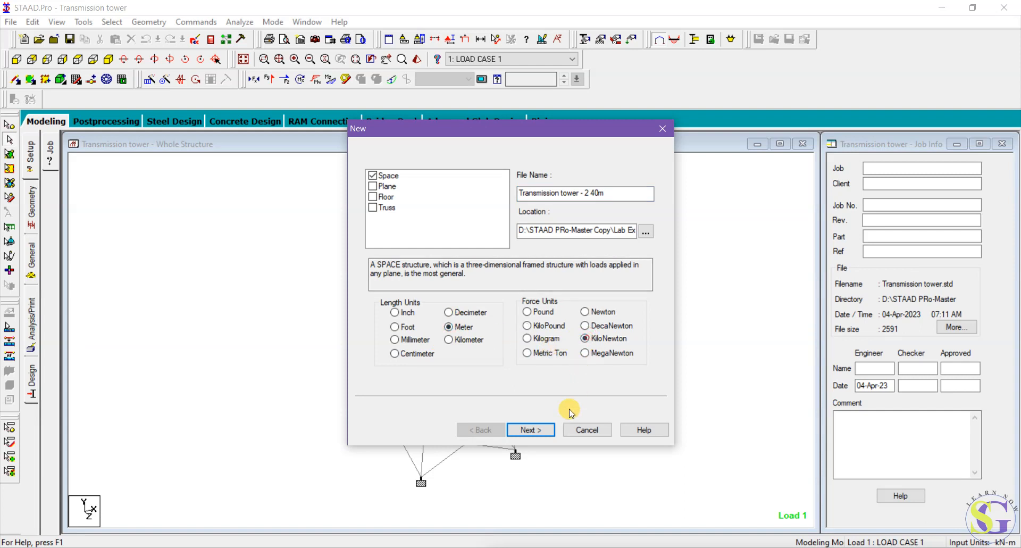
click(541, 429)
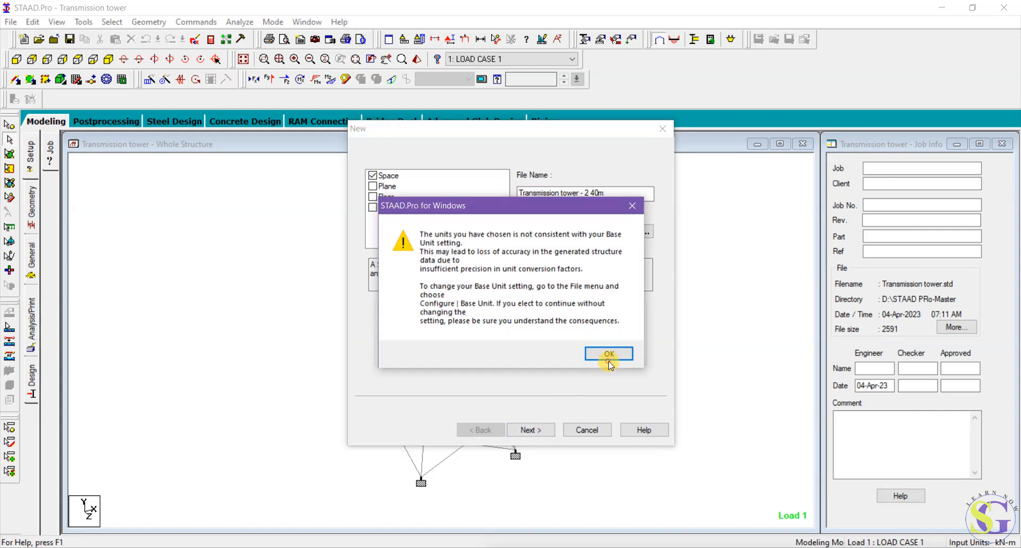
click(609, 354)
click(531, 429)
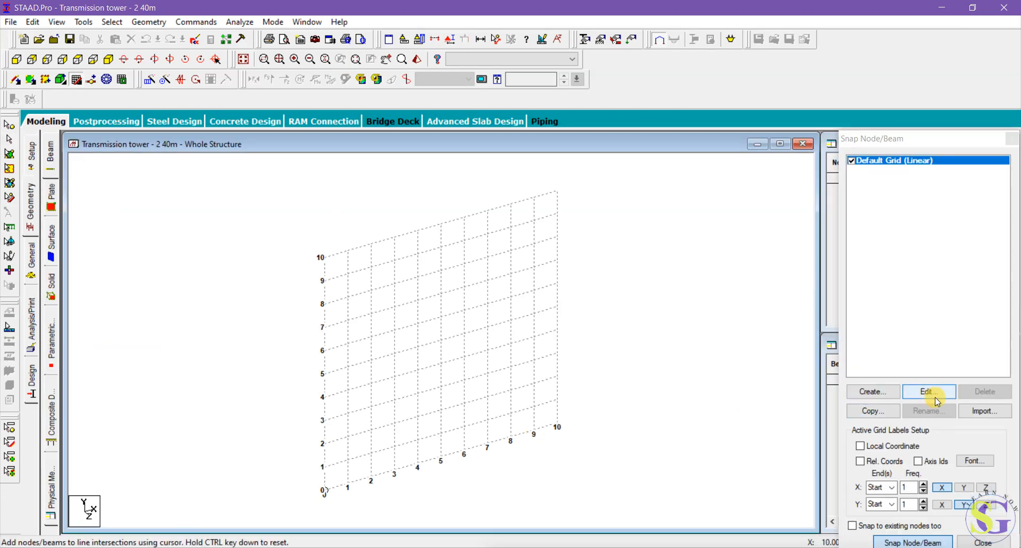
Edit the default linear grid to the X-Z plane with 12 construction lines in both X and Z
click(937, 393)
click(662, 234)
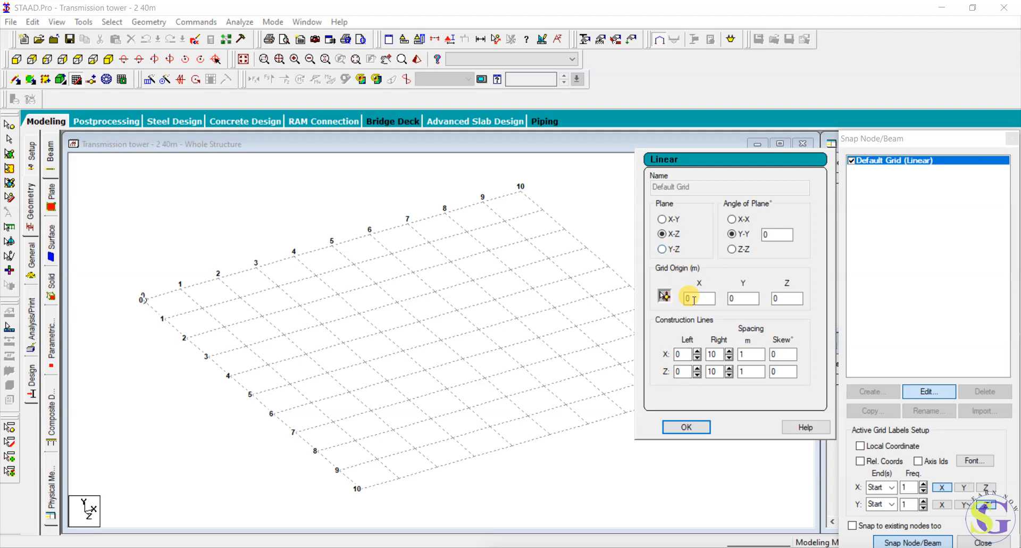
click(729, 351)
click(729, 351)
click(729, 369)
click(730, 369)
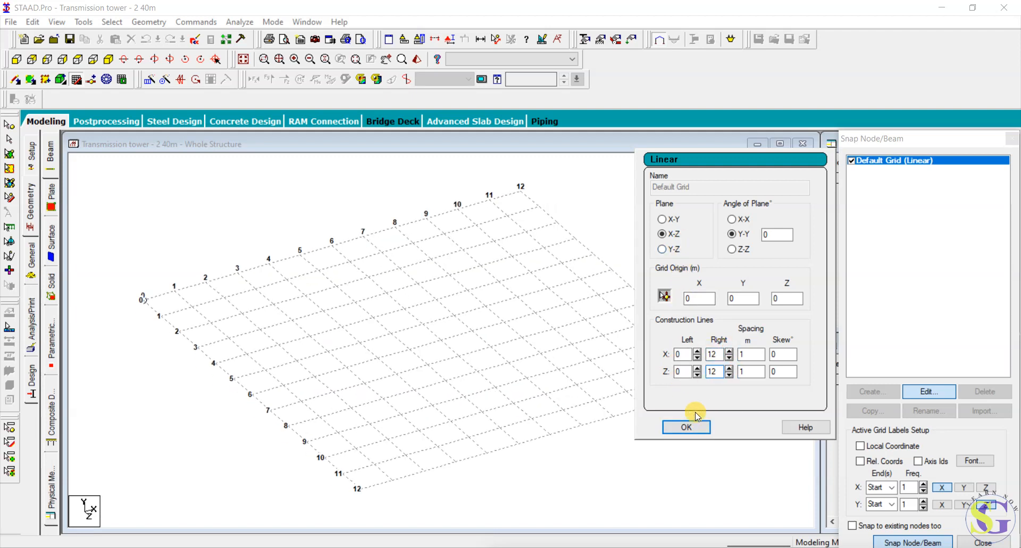
click(686, 428)
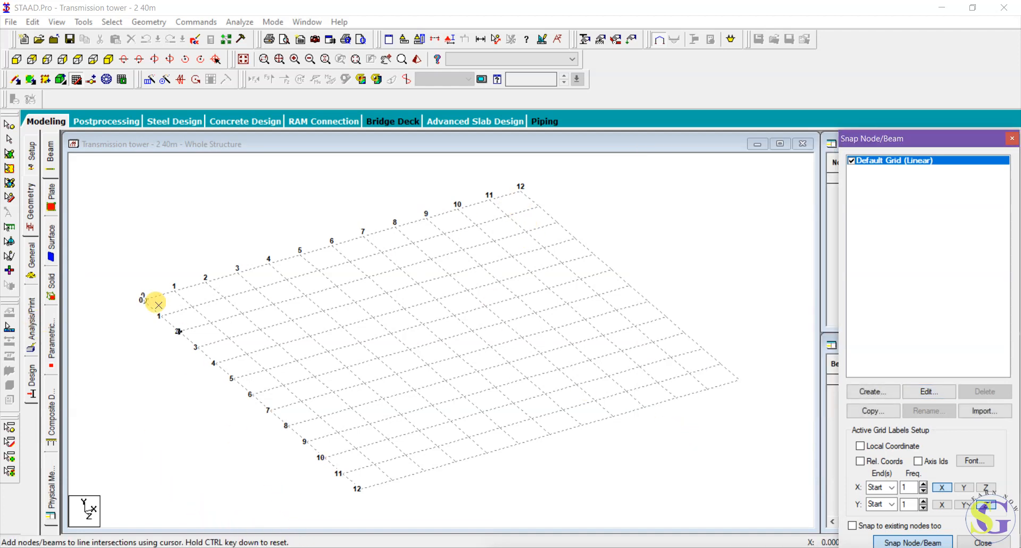
Draw a closed 12 m by 12 m square of beams along the grid's outer boundary, from 0 to 12
click(93, 59)
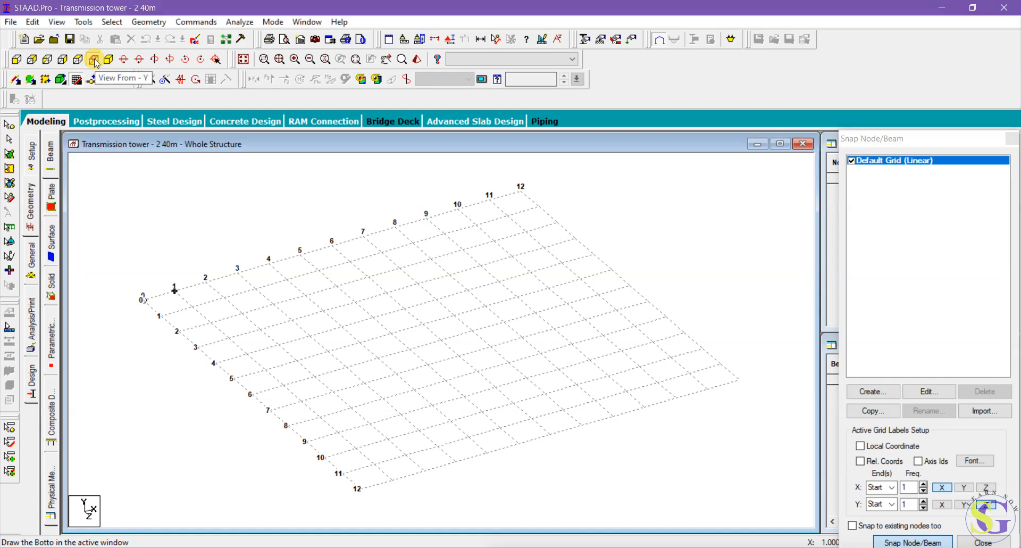
click(77, 81)
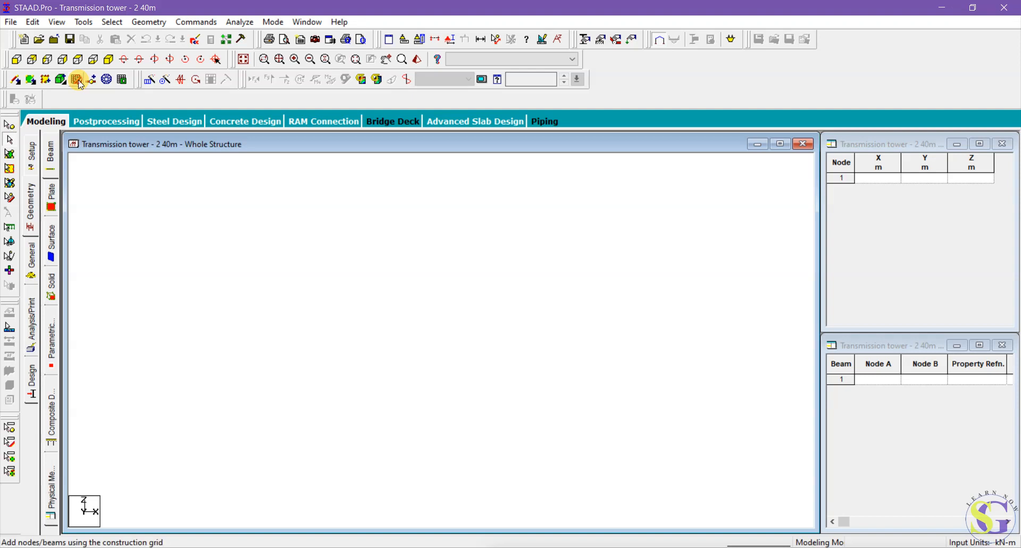
click(78, 80)
click(292, 189)
click(591, 190)
click(592, 489)
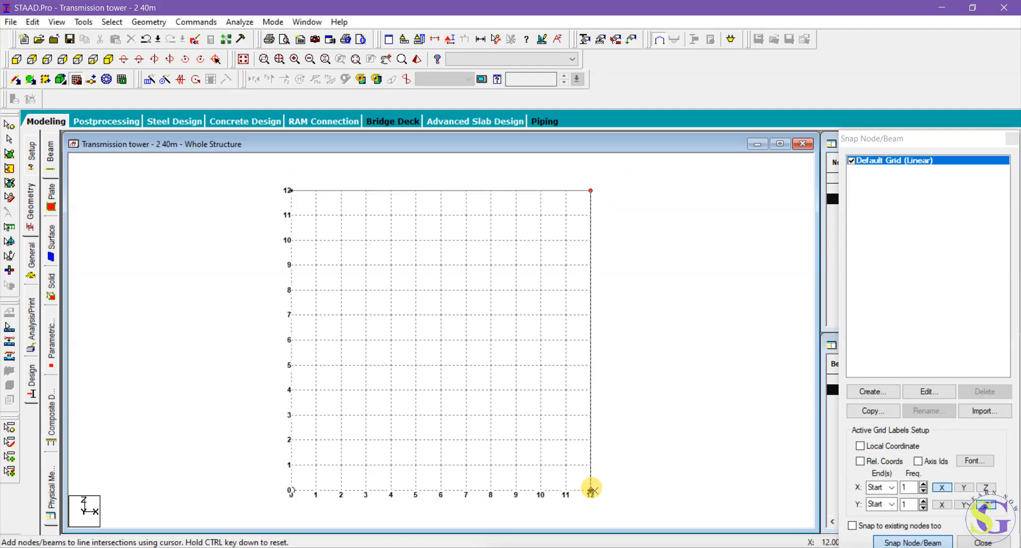
click(292, 490)
click(287, 194)
key(Escape)
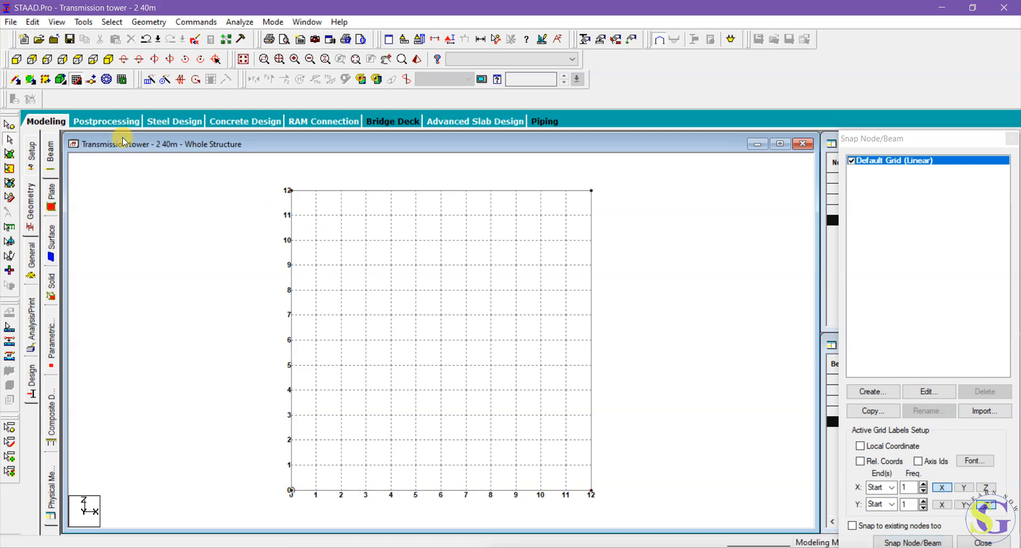
click(76, 80)
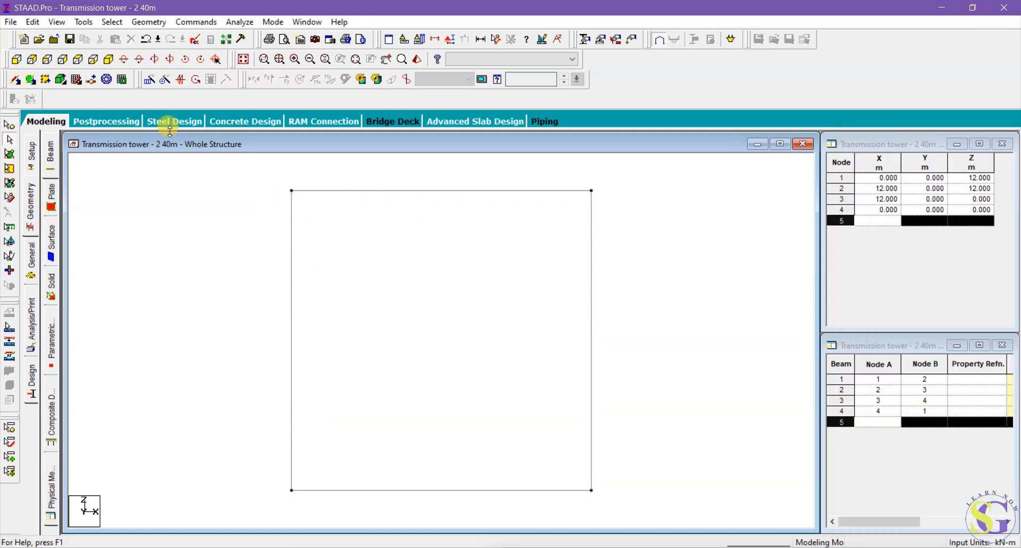
Draw a second closed square of beams inside the base, from 1 to 11 in both X and Z
click(76, 80)
click(315, 214)
click(566, 215)
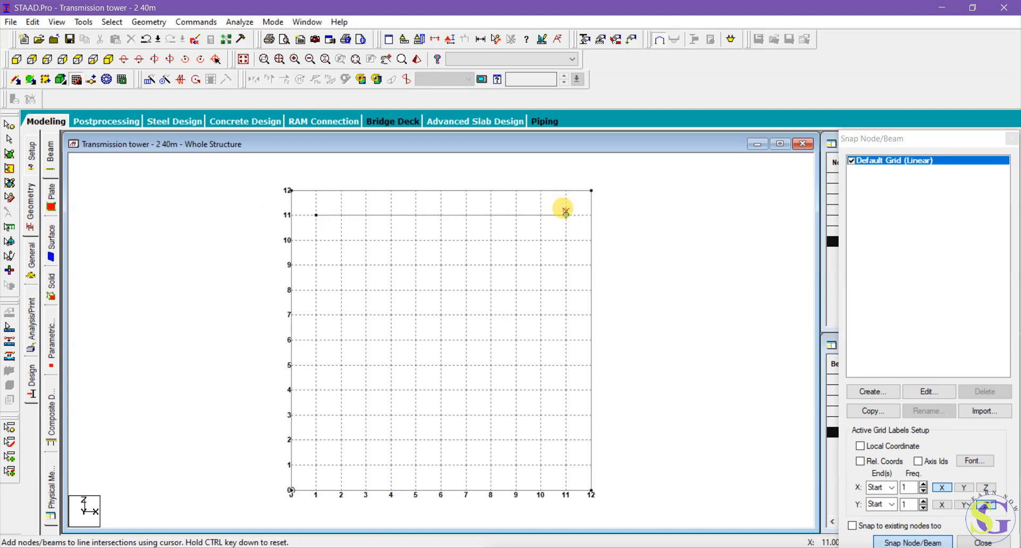
click(566, 464)
click(316, 465)
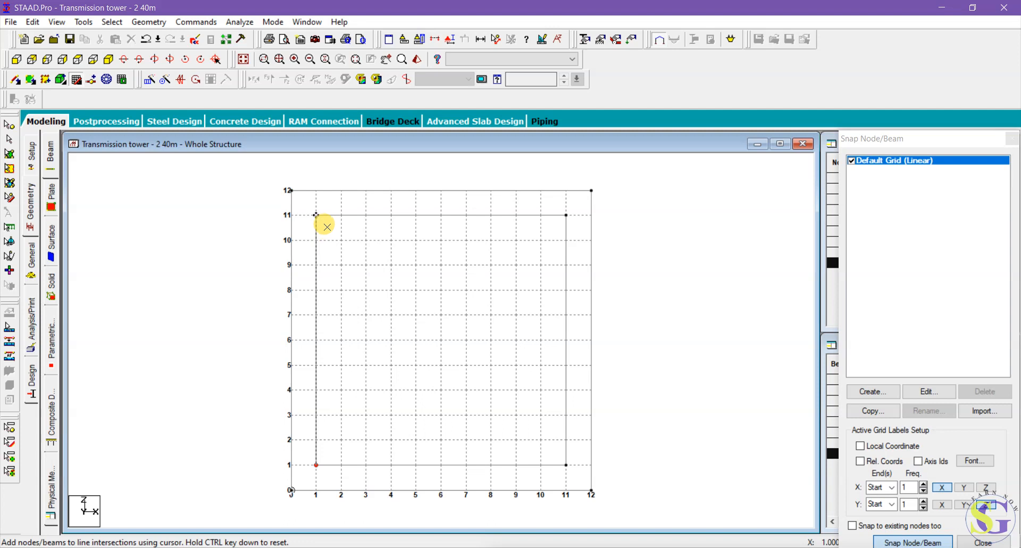
click(76, 80)
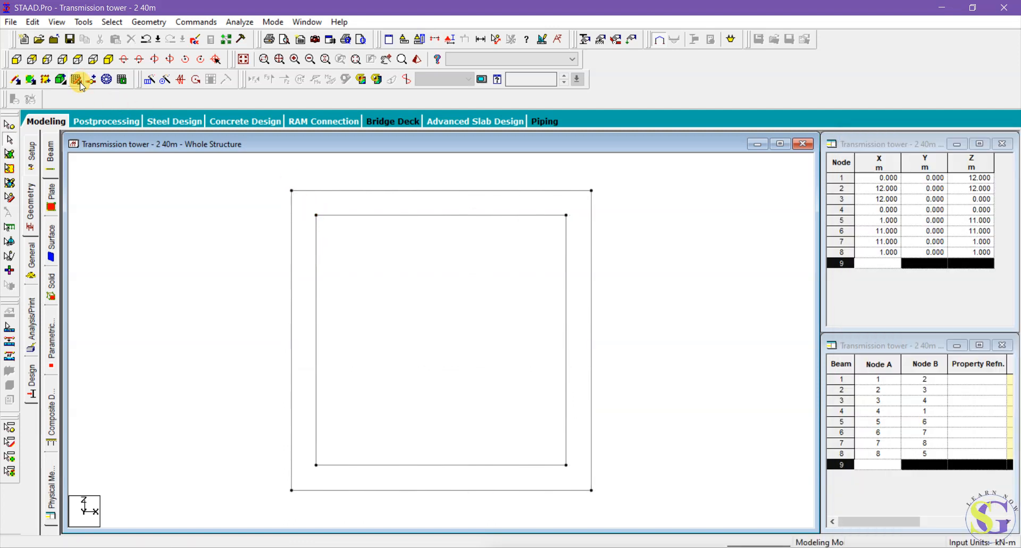
Draw a third concentric square of beams, from 2 to 10 in both X and Z
click(76, 80)
click(341, 240)
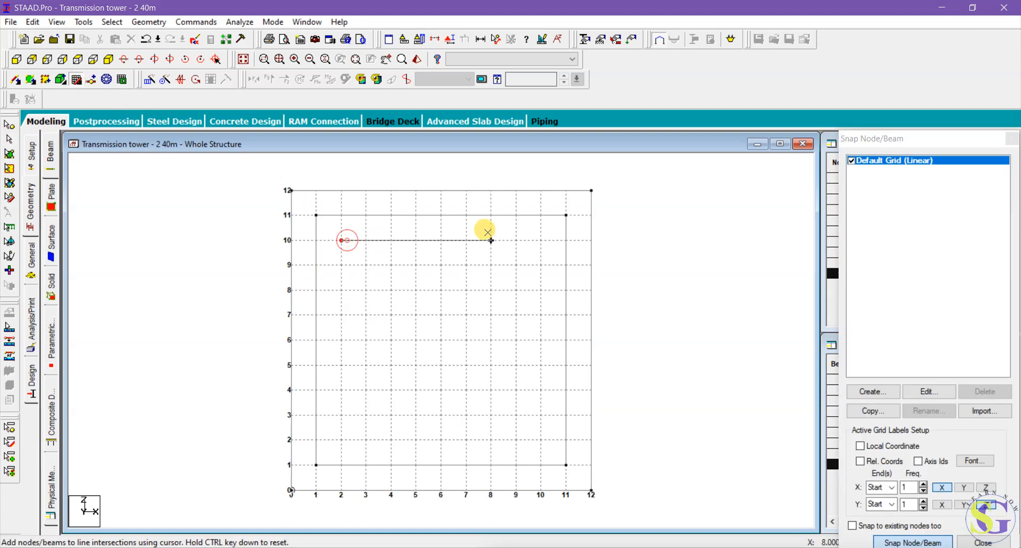
click(540, 240)
click(540, 439)
click(341, 439)
click(334, 236)
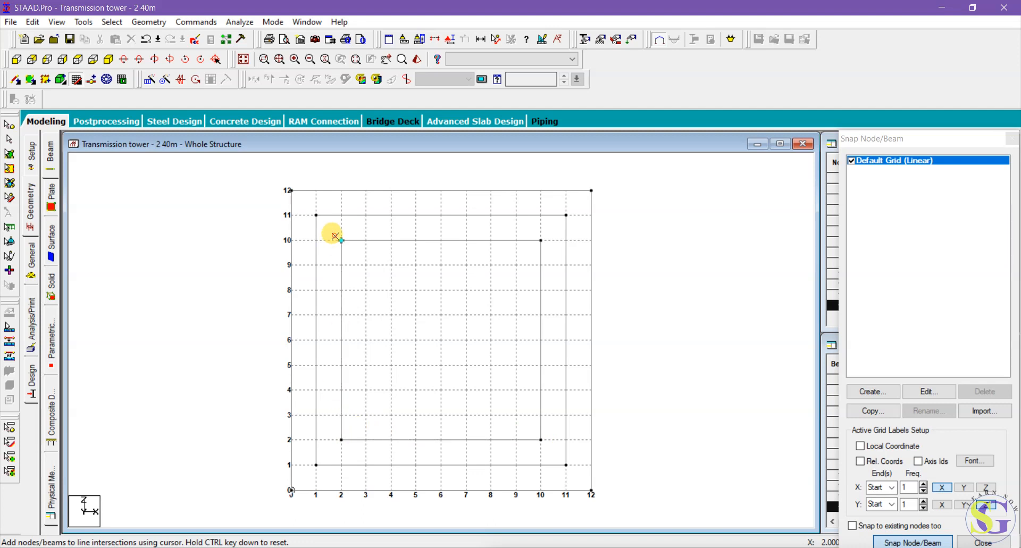
click(76, 80)
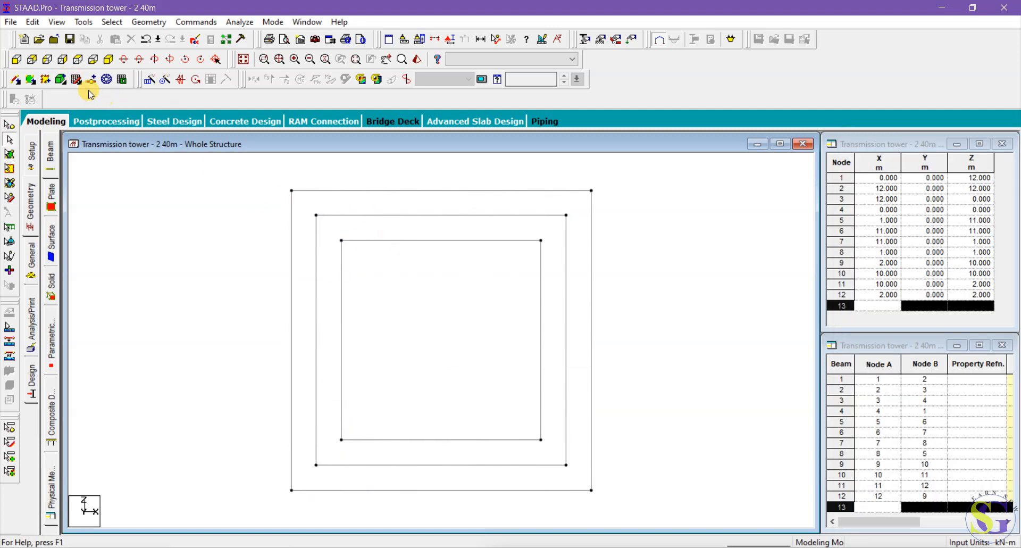
Draw a fourth concentric square of beams, from 3 to 9 in both X and Z
click(76, 79)
click(366, 264)
click(516, 265)
click(516, 415)
click(366, 415)
click(366, 264)
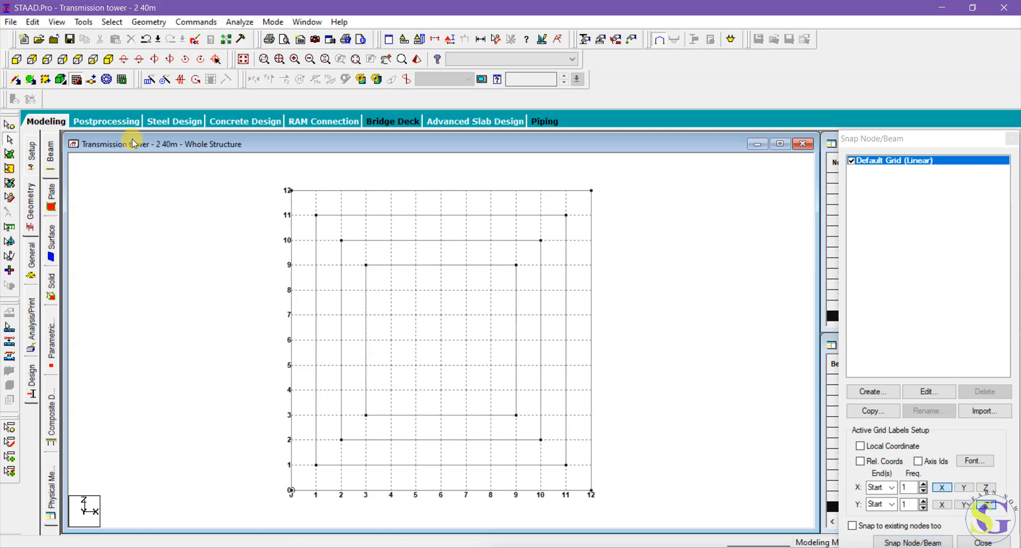
click(77, 81)
Draw a fifth concentric square of beams, from 4 to 8 in both X and Z
click(77, 81)
click(391, 290)
click(491, 290)
click(491, 390)
click(391, 390)
click(391, 290)
click(78, 80)
Draw the innermost square of beams from 5 to 7 in X and Z, and place a single node at the centre, X 6, Z 6
click(78, 80)
click(416, 314)
click(466, 315)
click(467, 365)
click(416, 365)
click(416, 315)
click(77, 80)
click(77, 80)
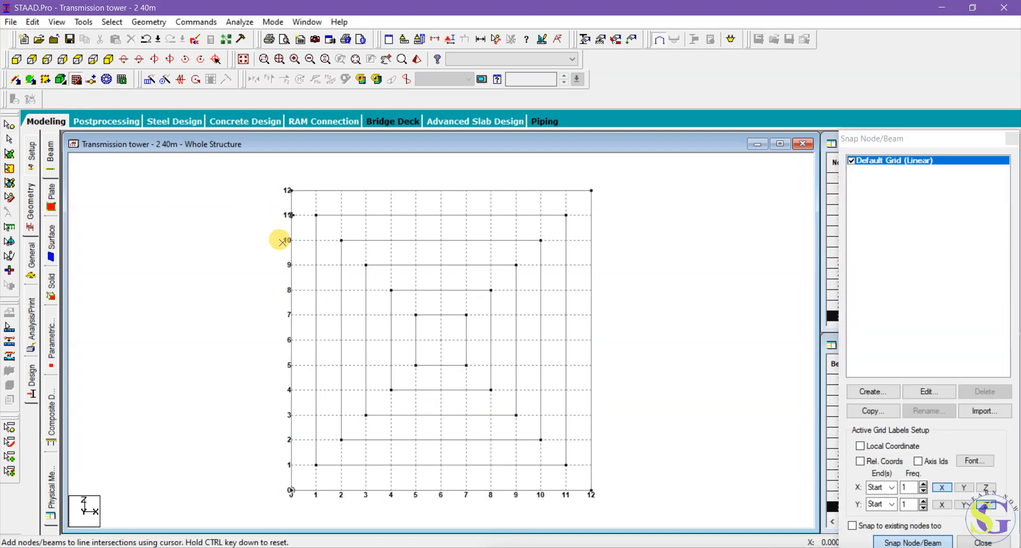
click(441, 340)
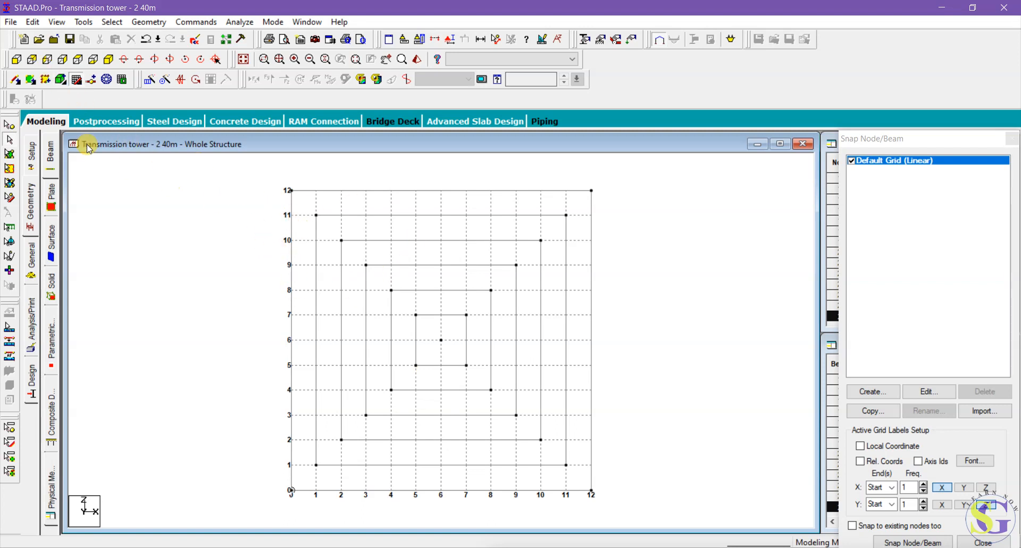
Raise the five inner squares, from the 1-to-11 square inward, by 5 m in Y, splitting any existing members met
click(8, 143)
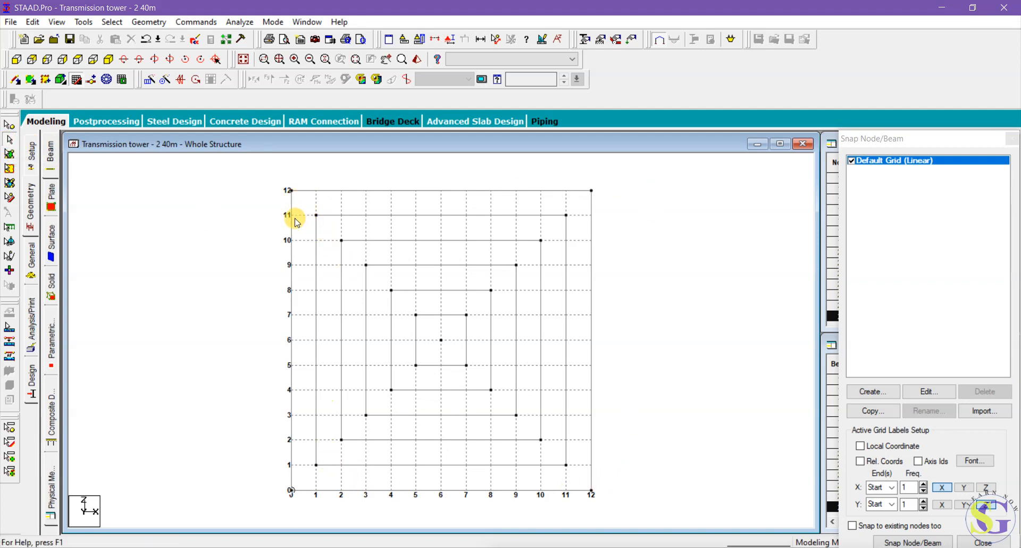
drag(310, 203, 574, 483)
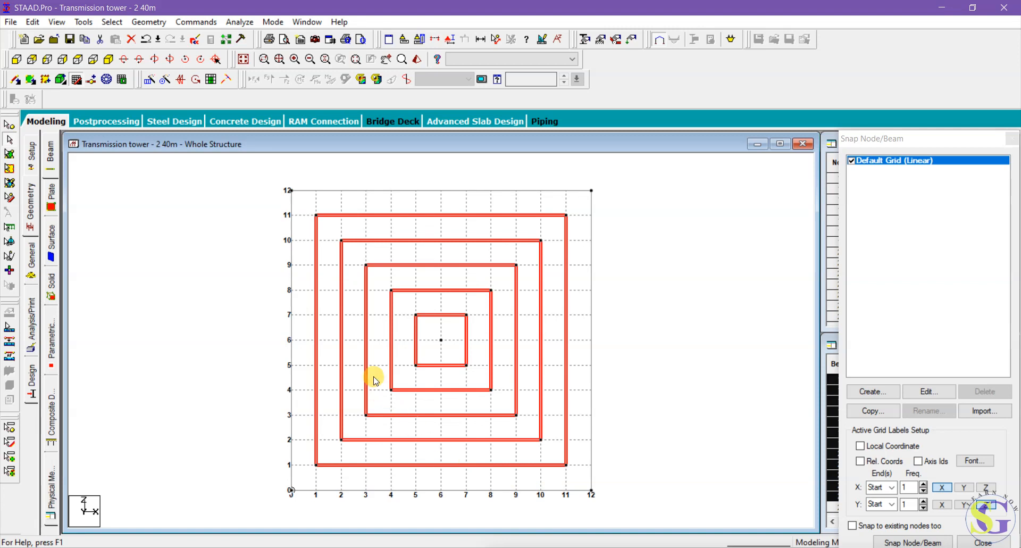
click(144, 22)
mouse_move(282, 279)
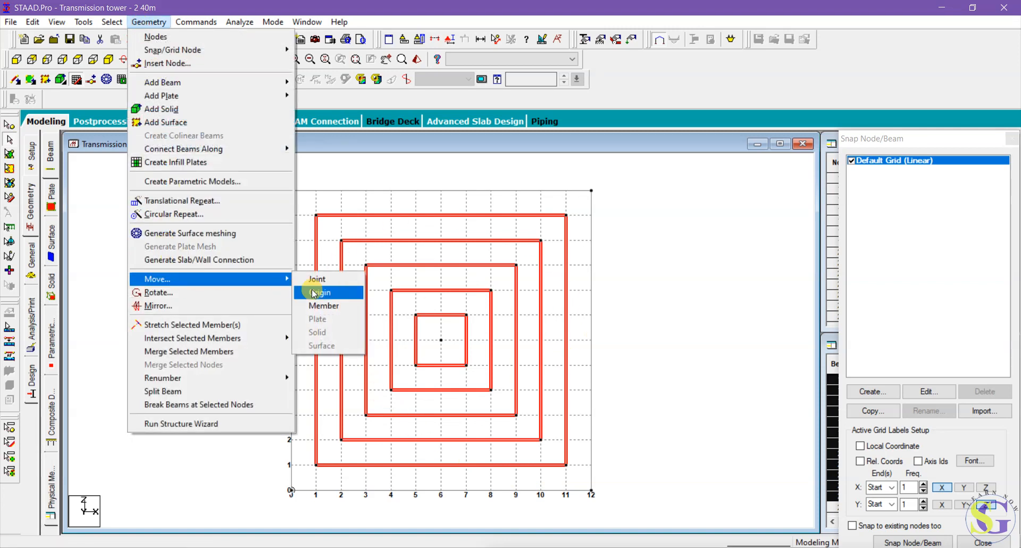
click(331, 280)
double_click(459, 306)
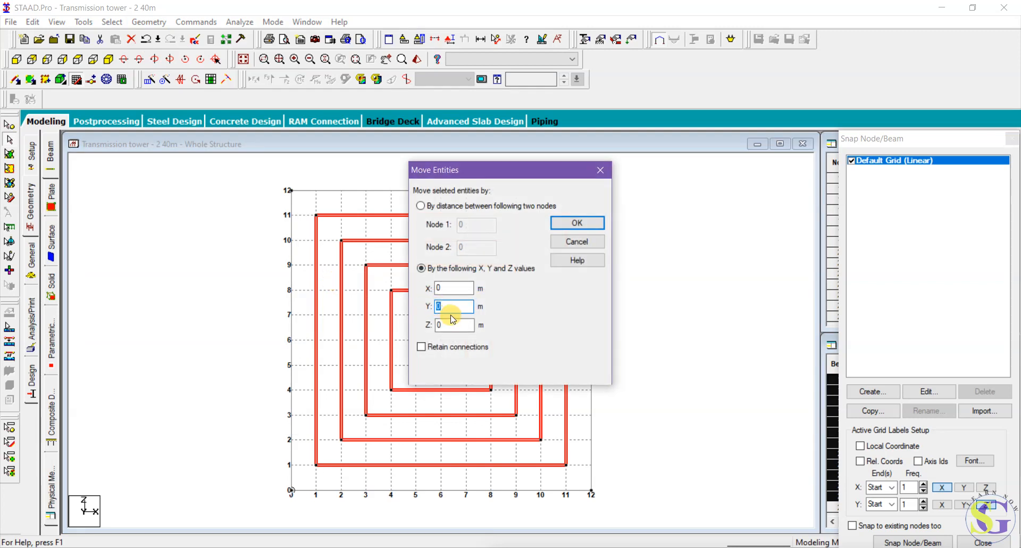
text(5)
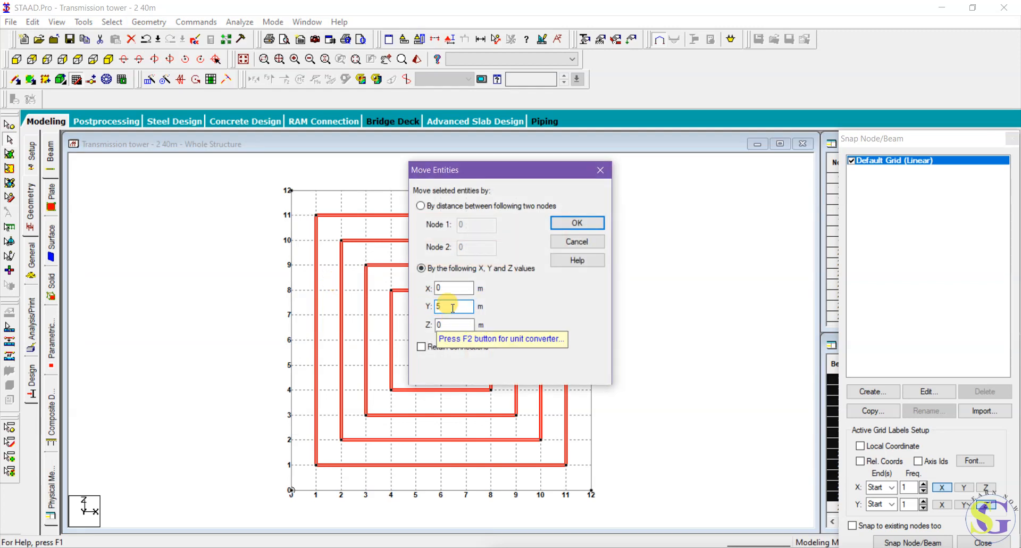
click(581, 226)
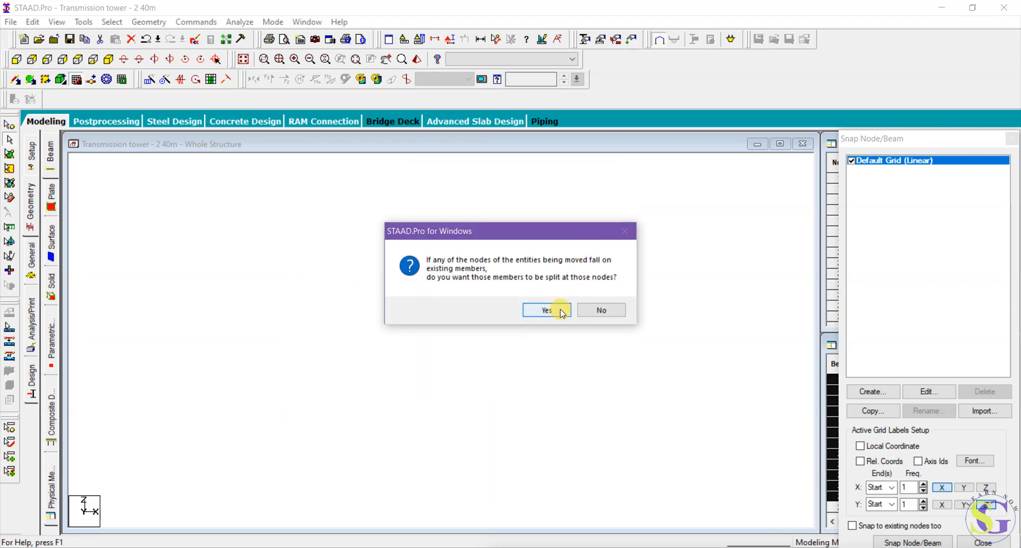
click(560, 311)
click(647, 273)
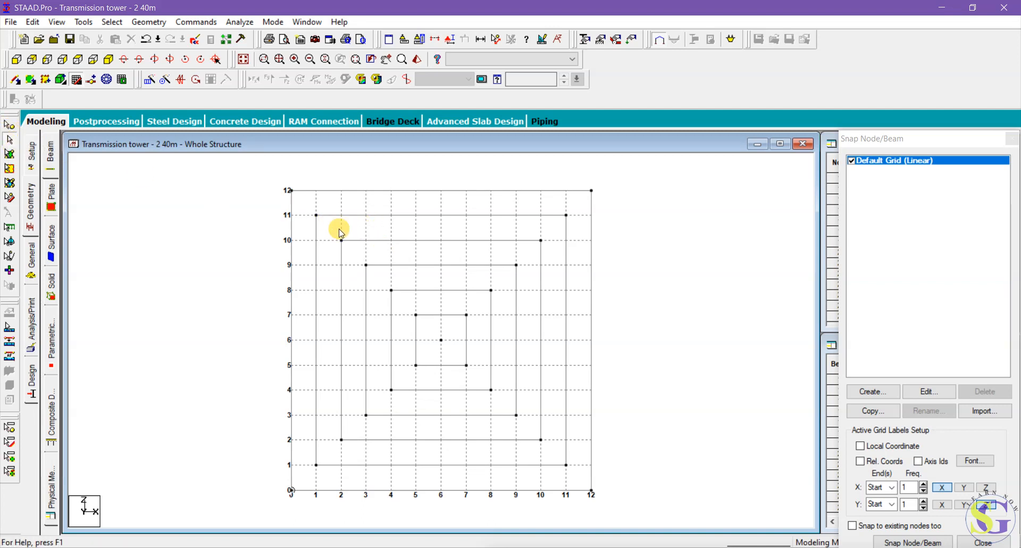
Raise the four squares from the 2-to-10 square inward by another 5 m in Y, accepting member splitting
drag(333, 228, 551, 458)
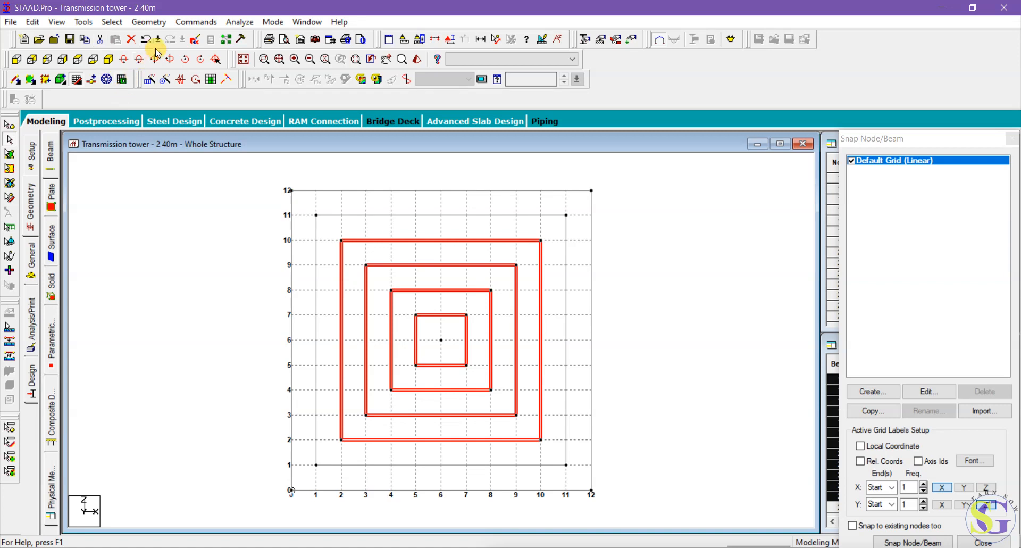
click(149, 22)
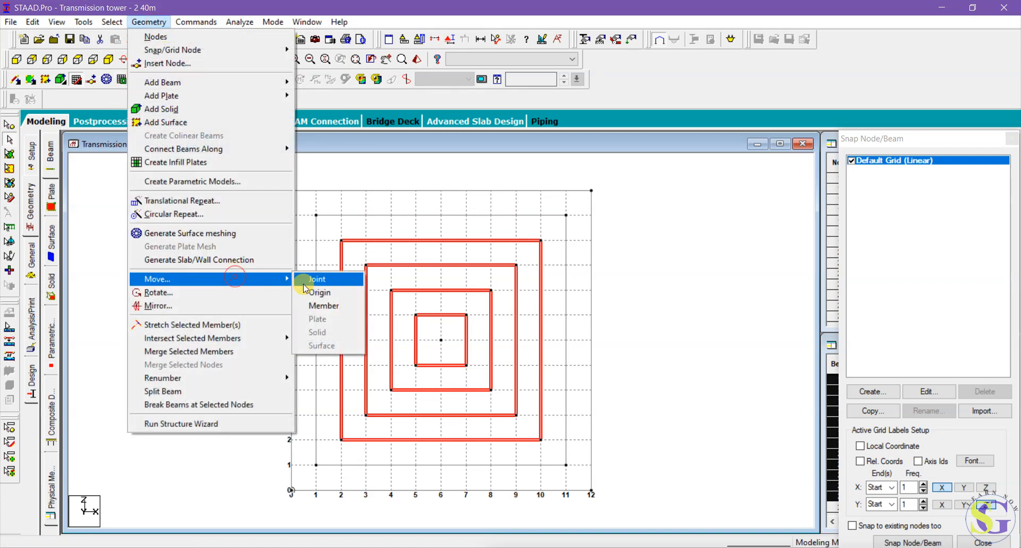
click(314, 279)
drag(448, 306, 403, 318)
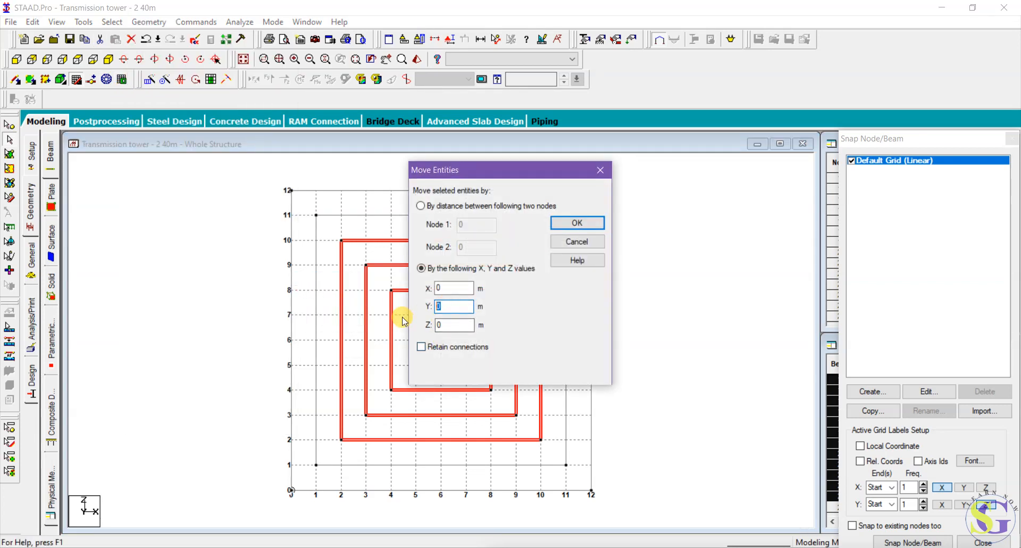
click(564, 222)
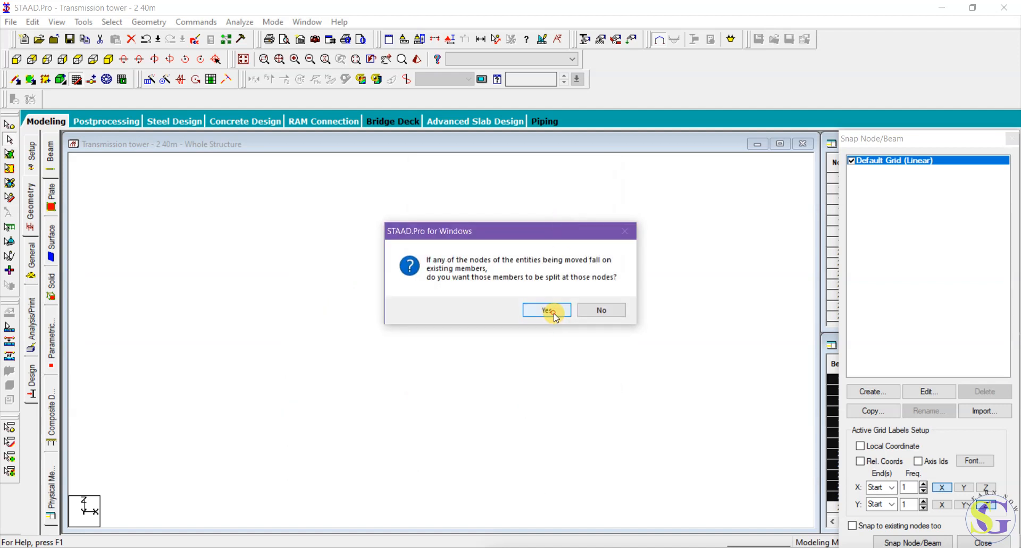
click(553, 314)
click(7, 167)
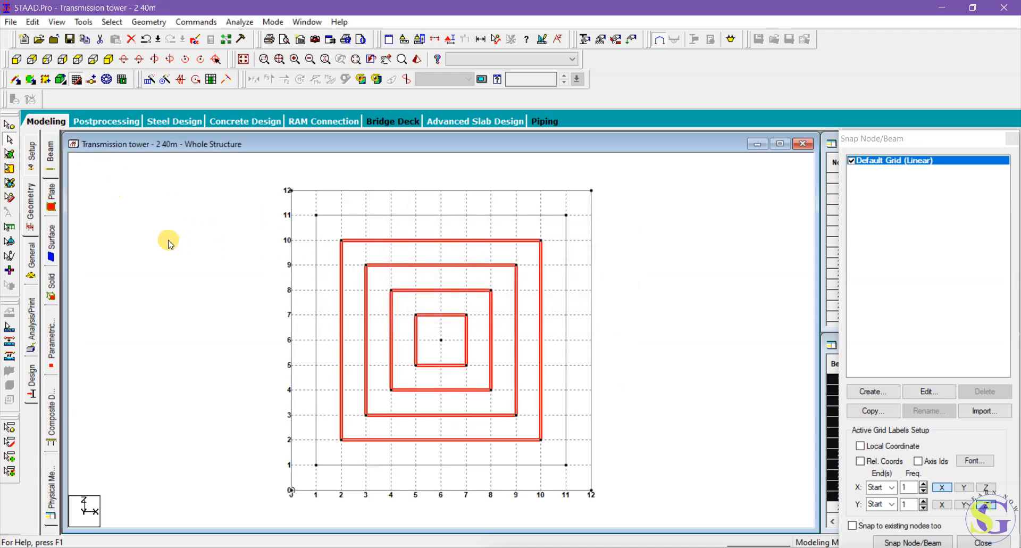
Raise the three squares from the 3-to-9 square inward by 5 m in Y, accepting member splitting
drag(359, 252, 526, 424)
click(144, 24)
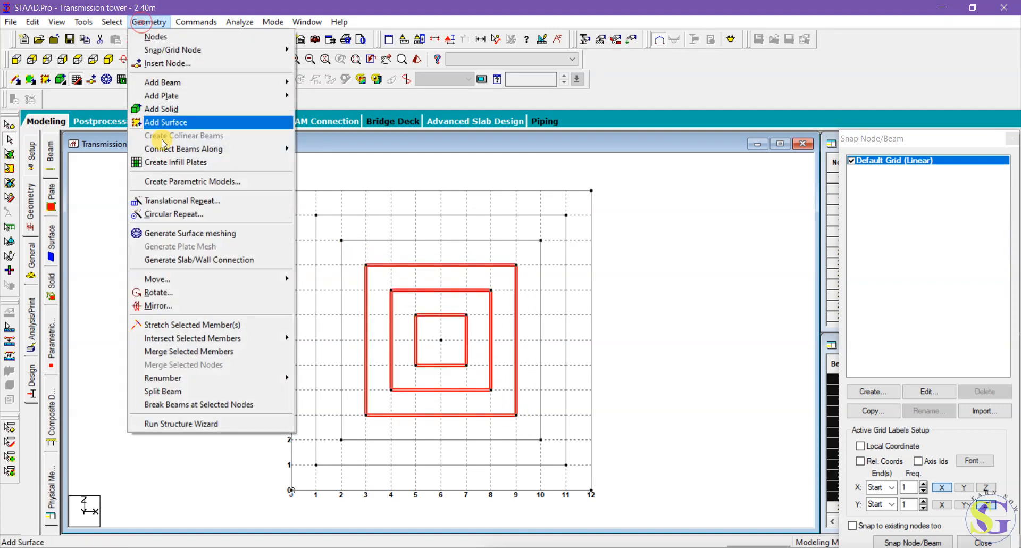
mouse_move(173, 279)
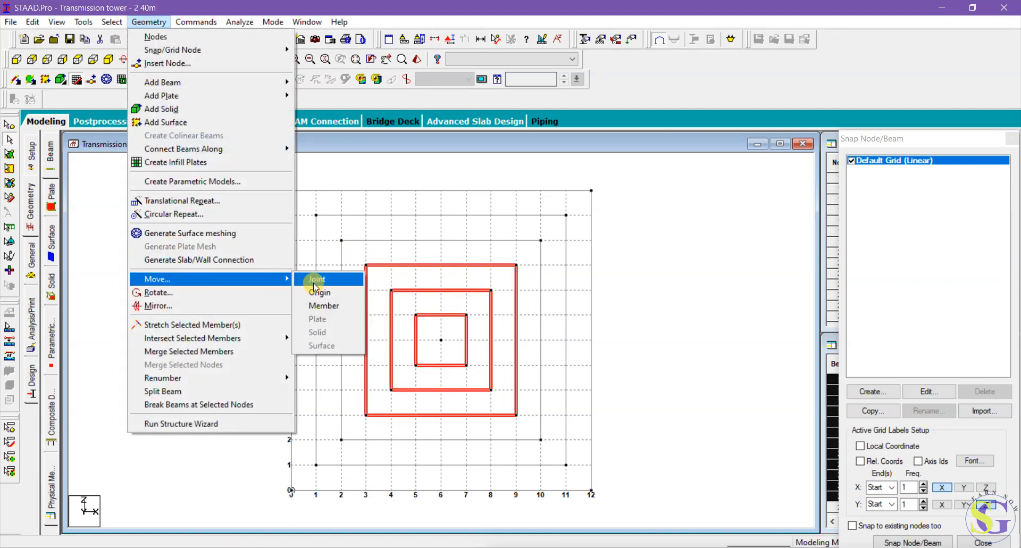
click(316, 280)
double_click(447, 306)
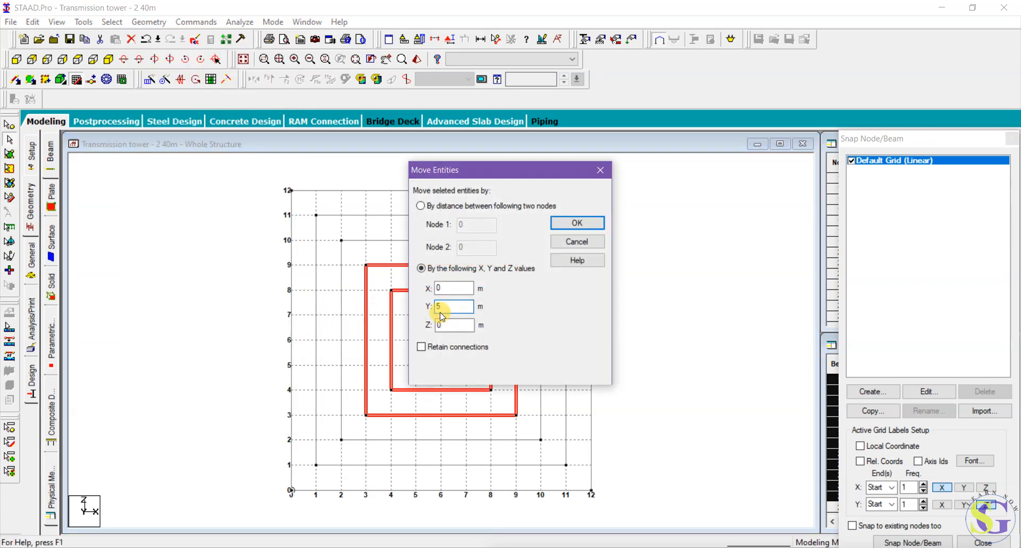
click(577, 222)
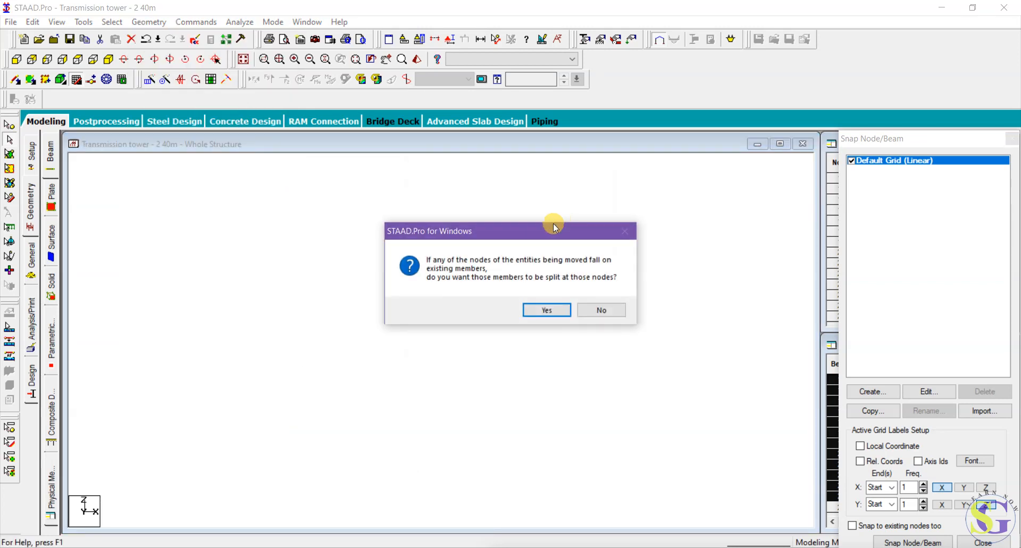
click(546, 310)
click(100, 226)
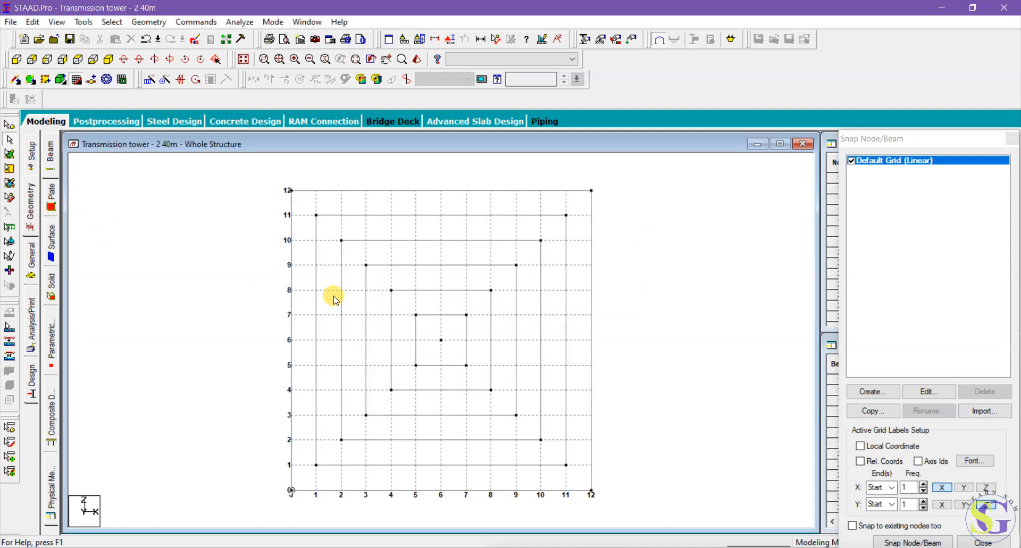
Raise the two innermost squares, 4-to-8 and 5-to-7, by 5 m in Y, accepting member splitting
drag(383, 281, 501, 398)
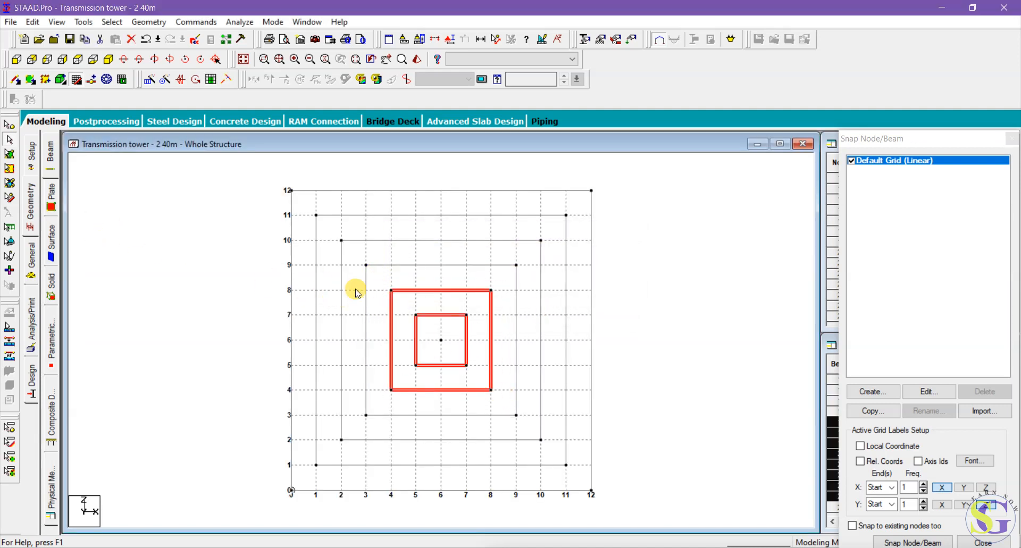
click(149, 22)
click(250, 274)
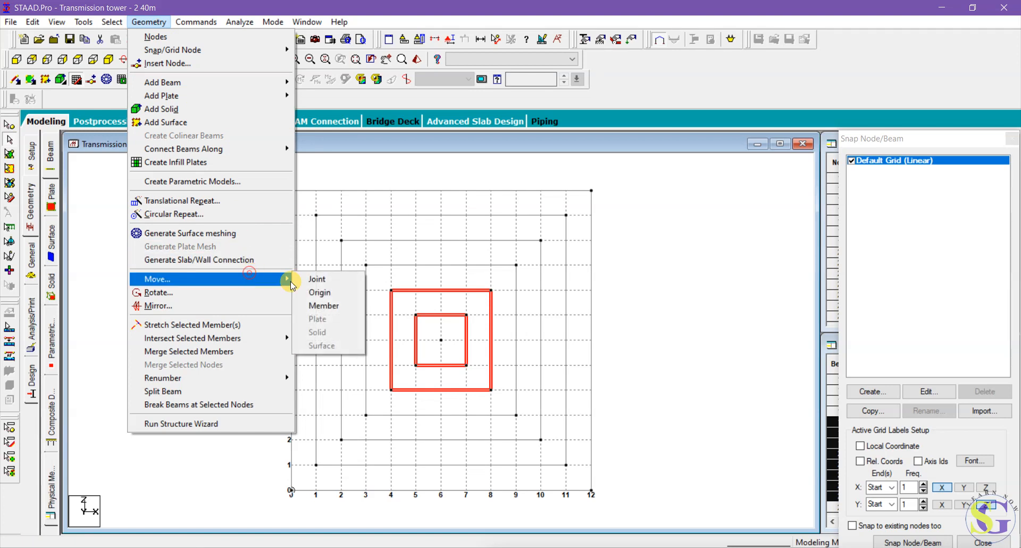
click(324, 279)
key(Tab)
text(5)
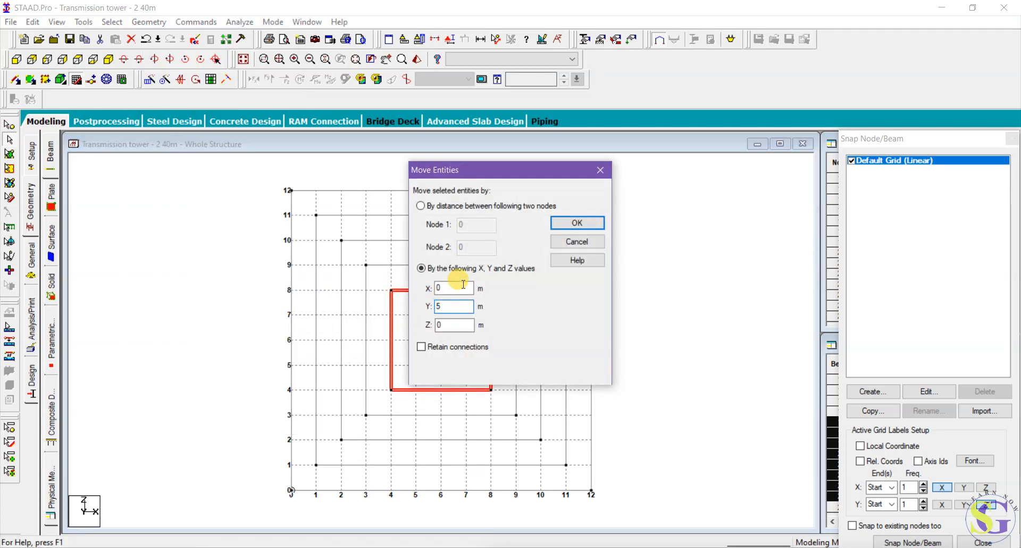
click(576, 222)
click(548, 310)
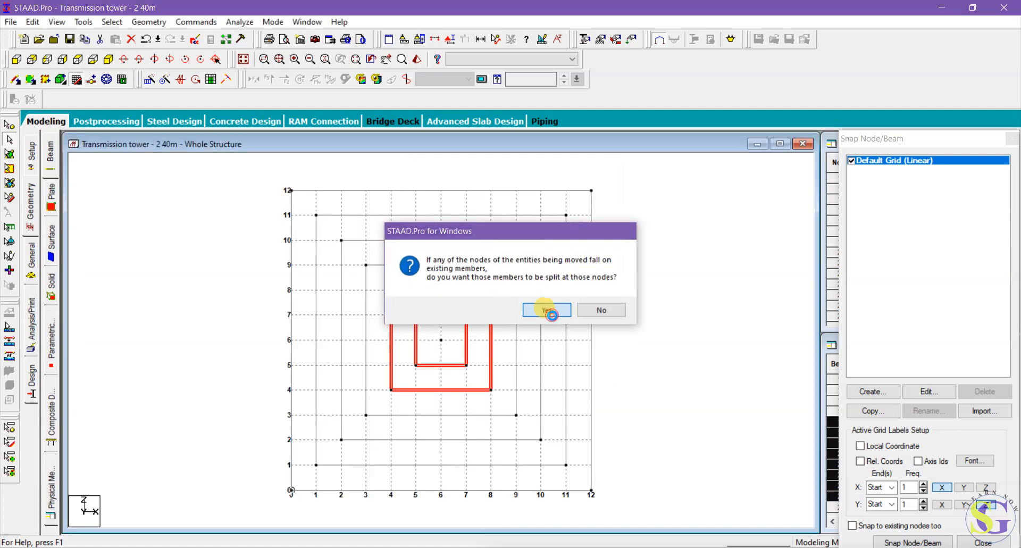
click(188, 272)
Raise only the innermost 5-to-7 square by 5 m in Y to form the highest square level
drag(409, 308, 484, 370)
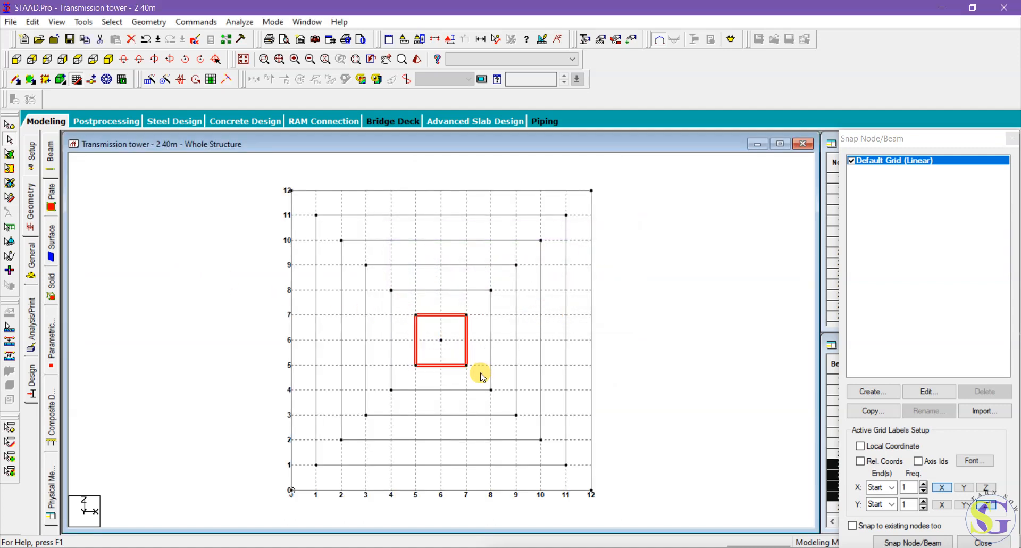
click(143, 26)
mouse_move(276, 279)
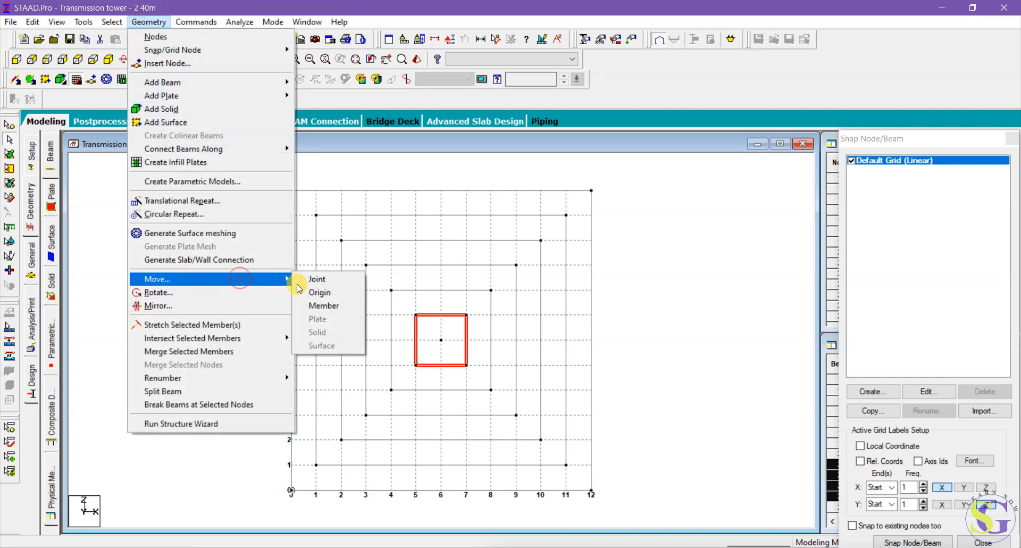
click(323, 280)
double_click(455, 307)
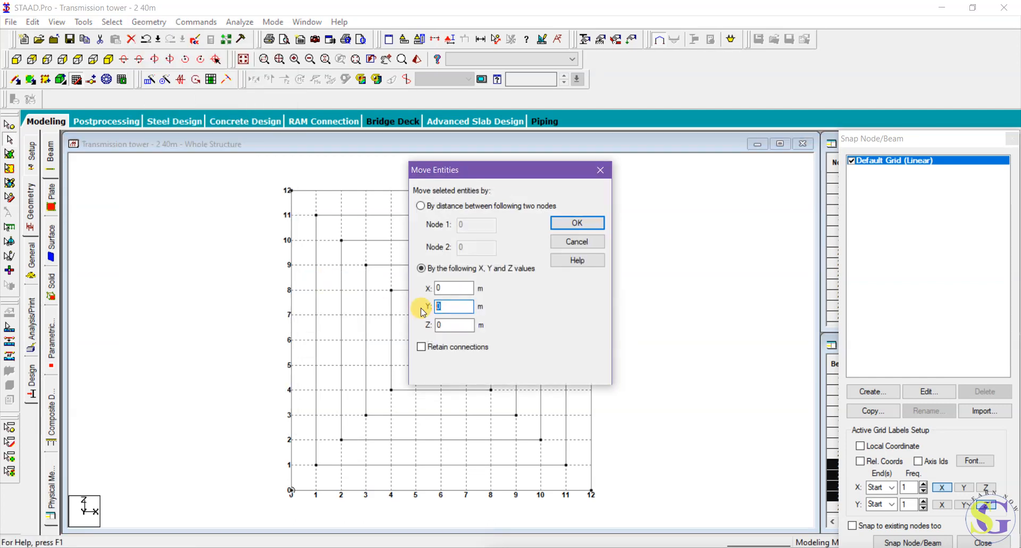
click(559, 223)
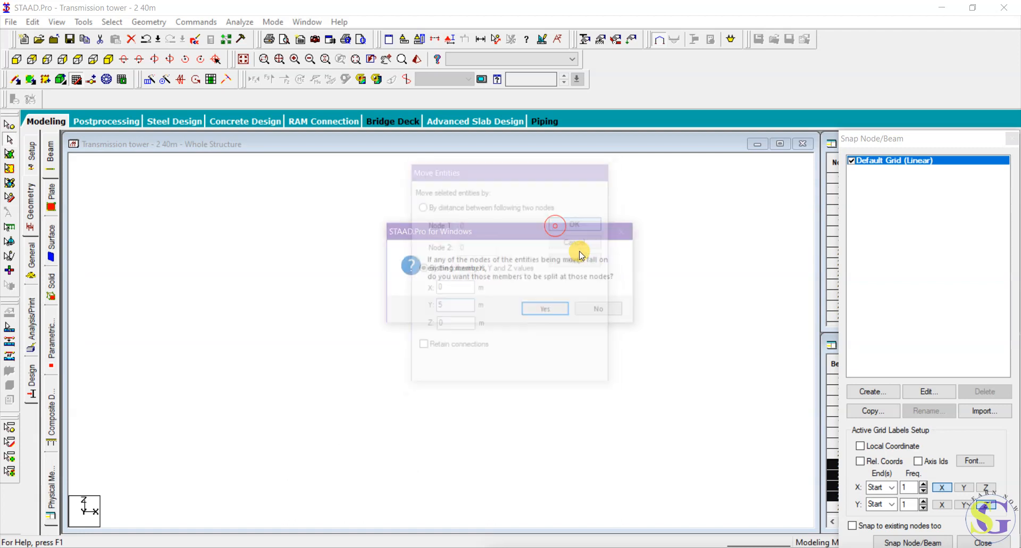
click(547, 310)
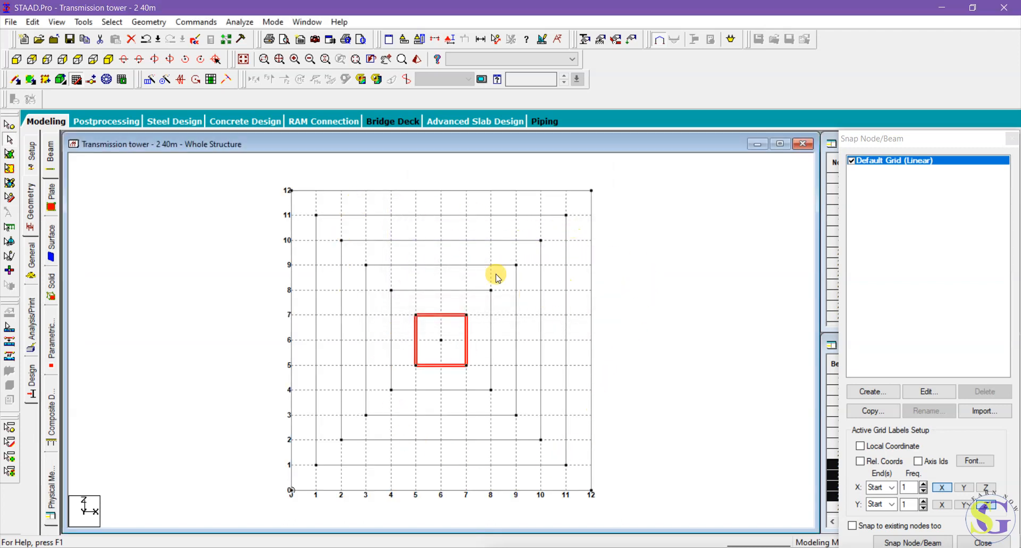
click(109, 60)
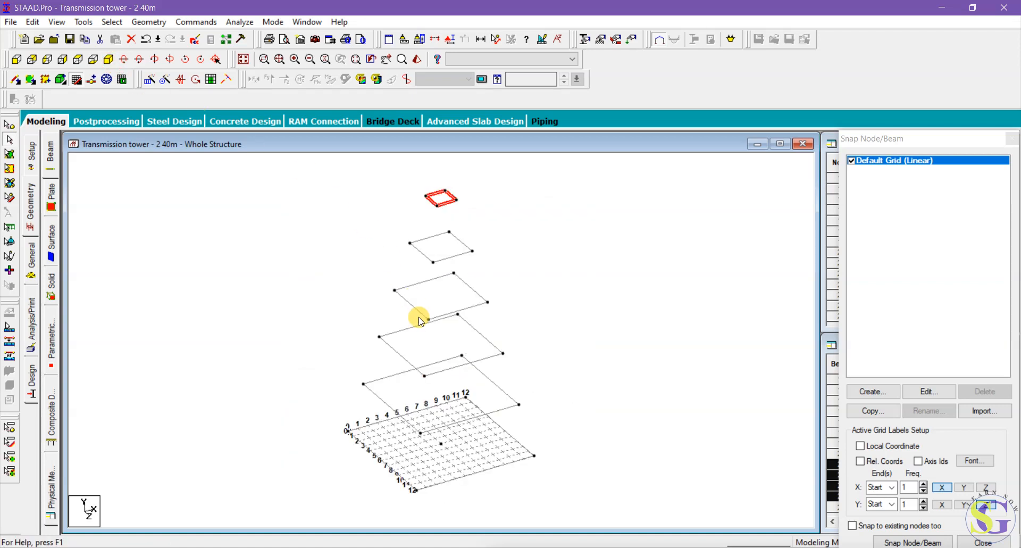
click(547, 283)
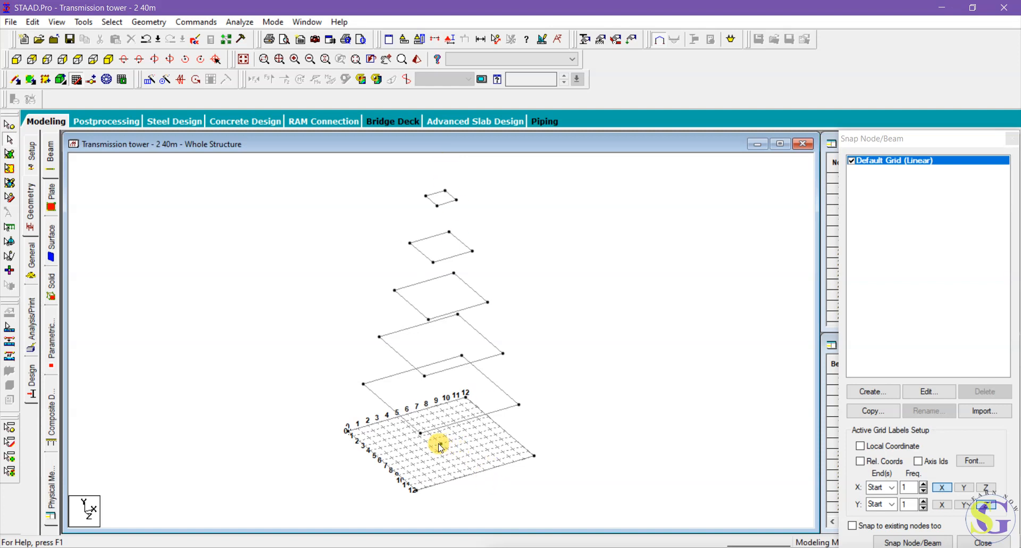
Move the single centre node of the base grid up 30 m in Y to form the tower's apex
click(9, 126)
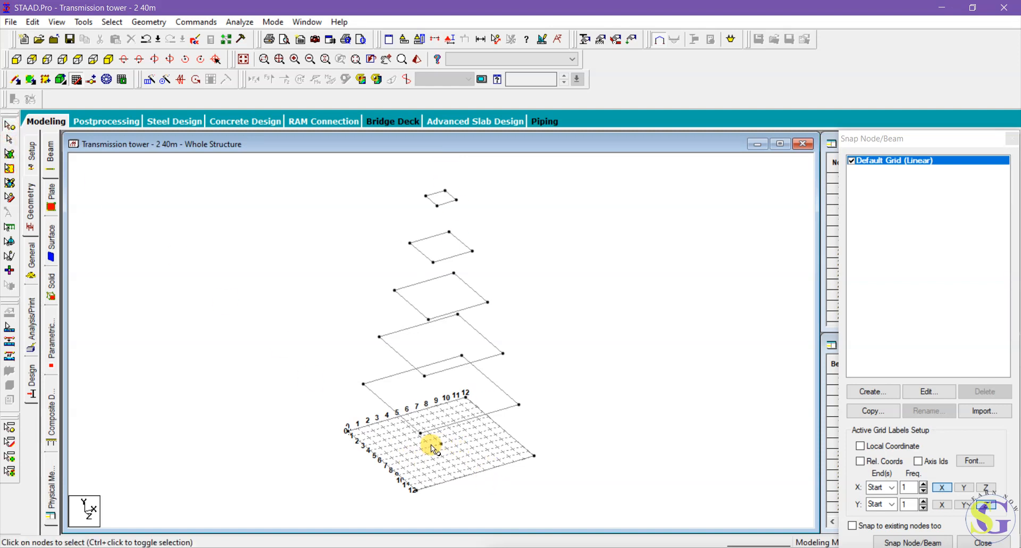
click(145, 23)
mouse_move(223, 279)
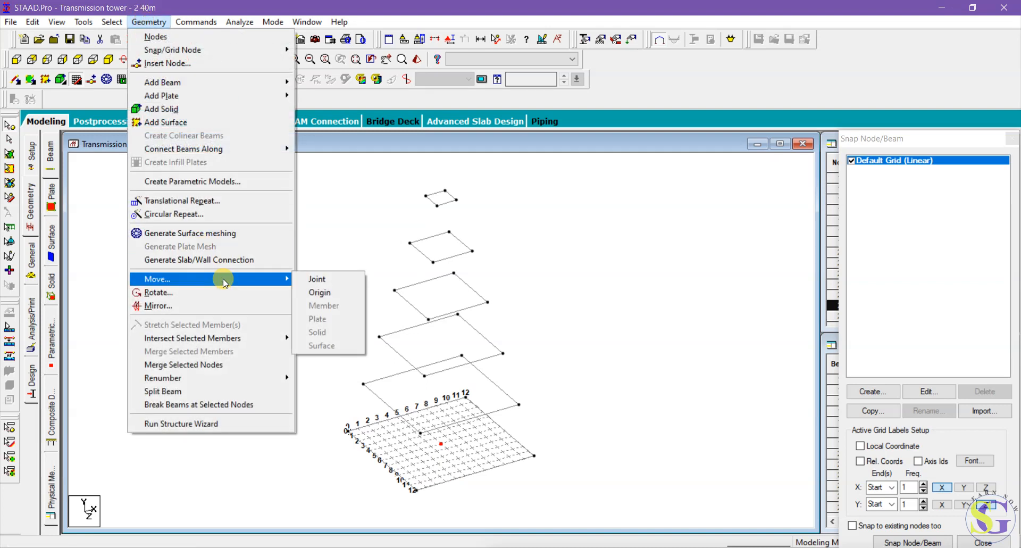
click(338, 279)
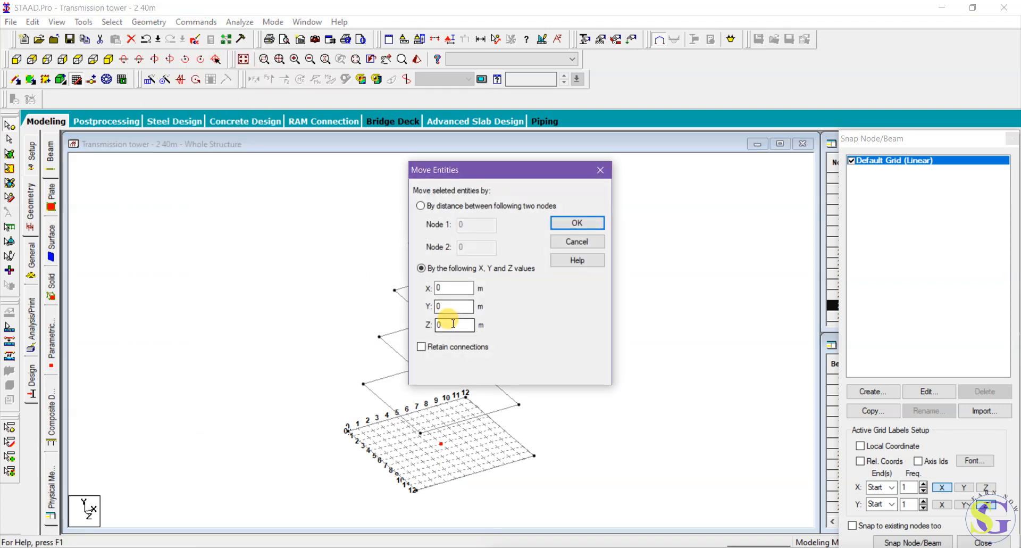
double_click(453, 310)
drag(493, 170, 611, 168)
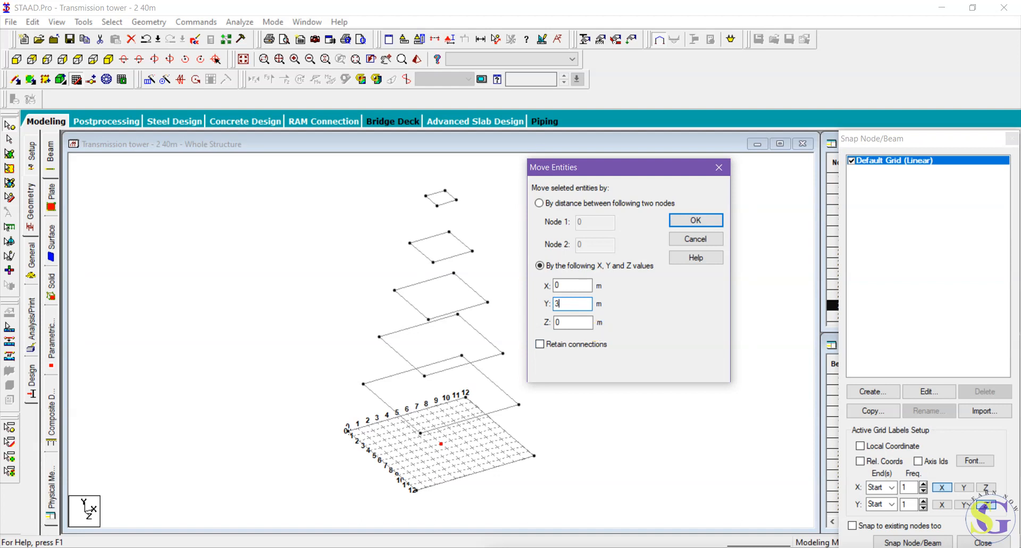
click(696, 220)
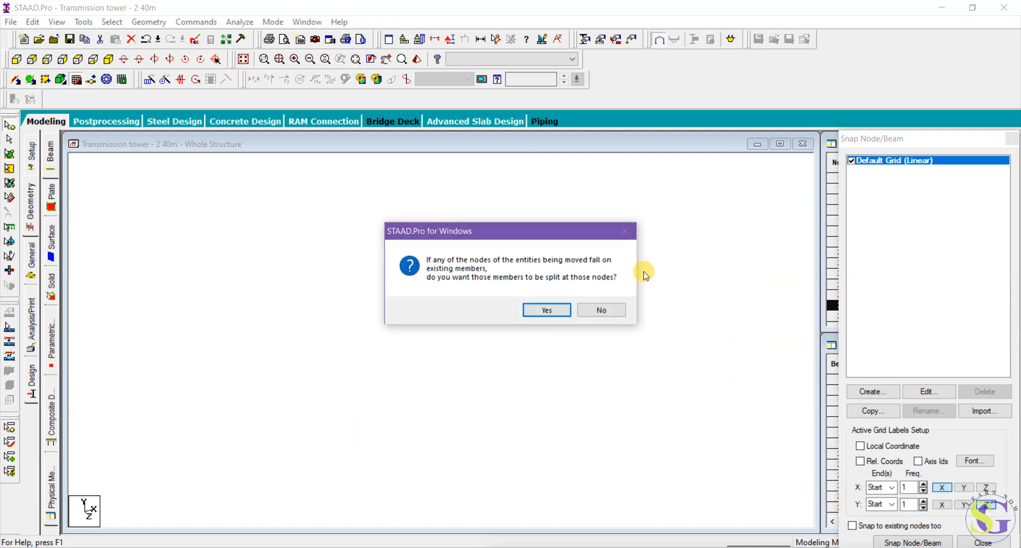
click(547, 310)
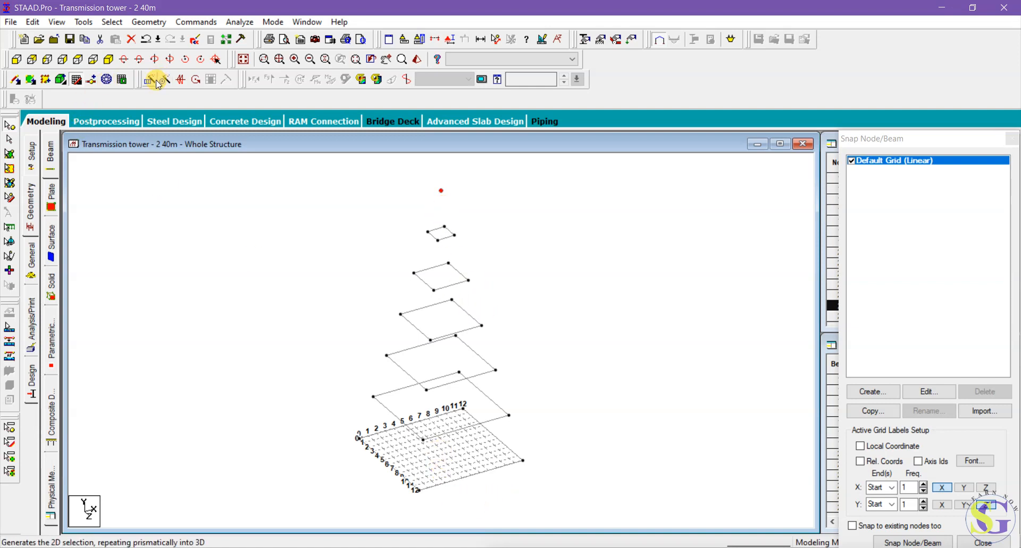
click(93, 58)
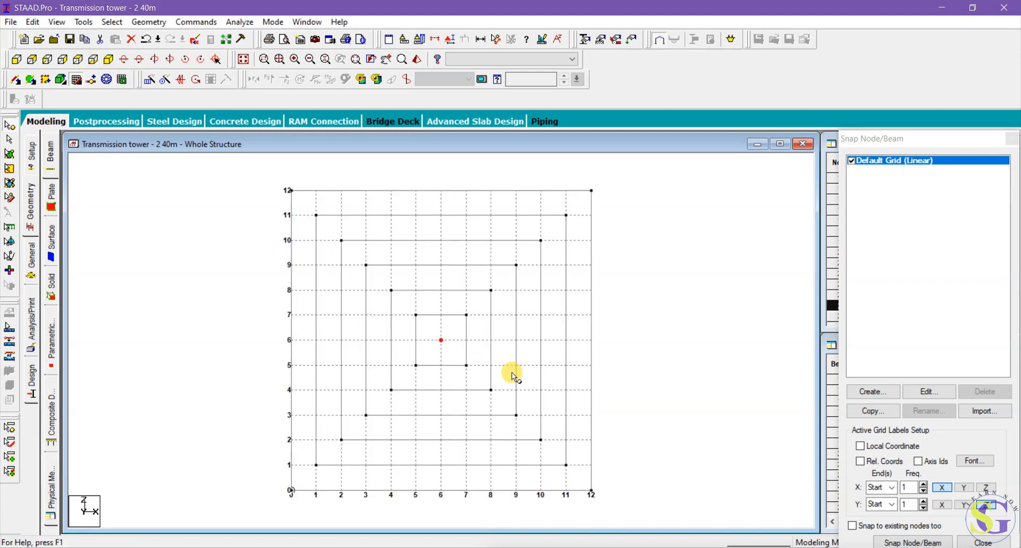
Add a node at X 6, Y 0, Z 6 m in the node table and show the structure in isometric view
drag(876, 136, 873, 407)
click(876, 317)
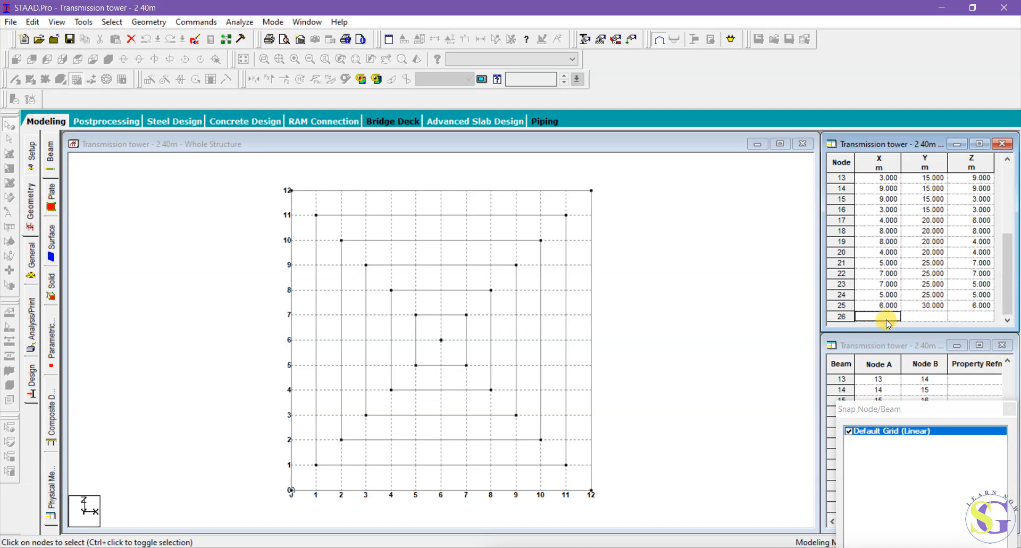
text(6)
key(Tab)
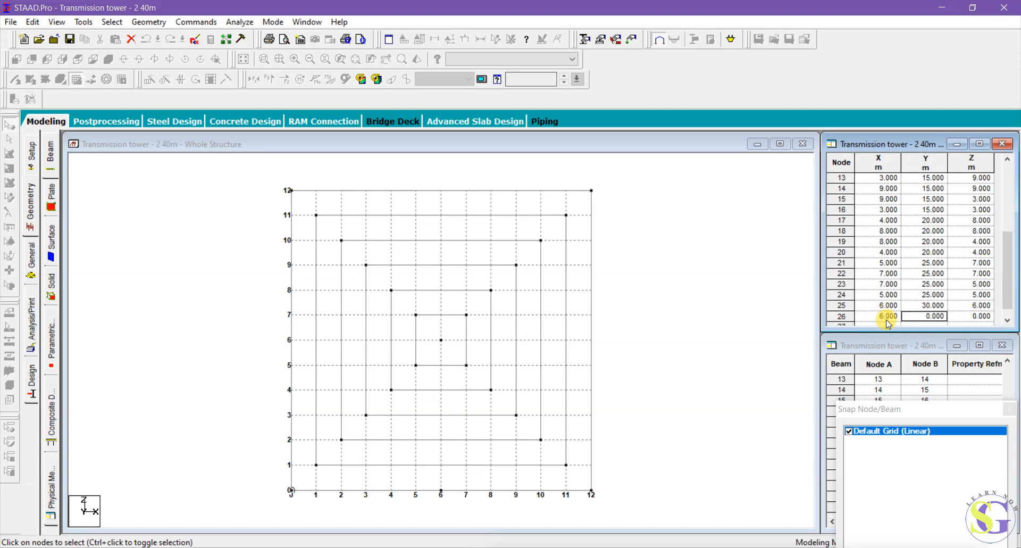
key(Tab)
text(6)
key(Tab)
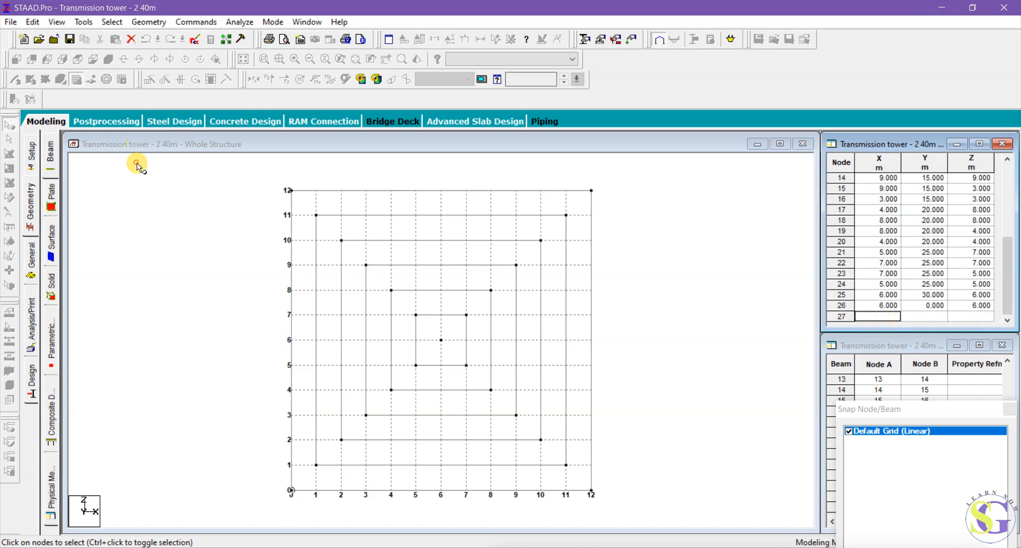
click(136, 163)
click(91, 60)
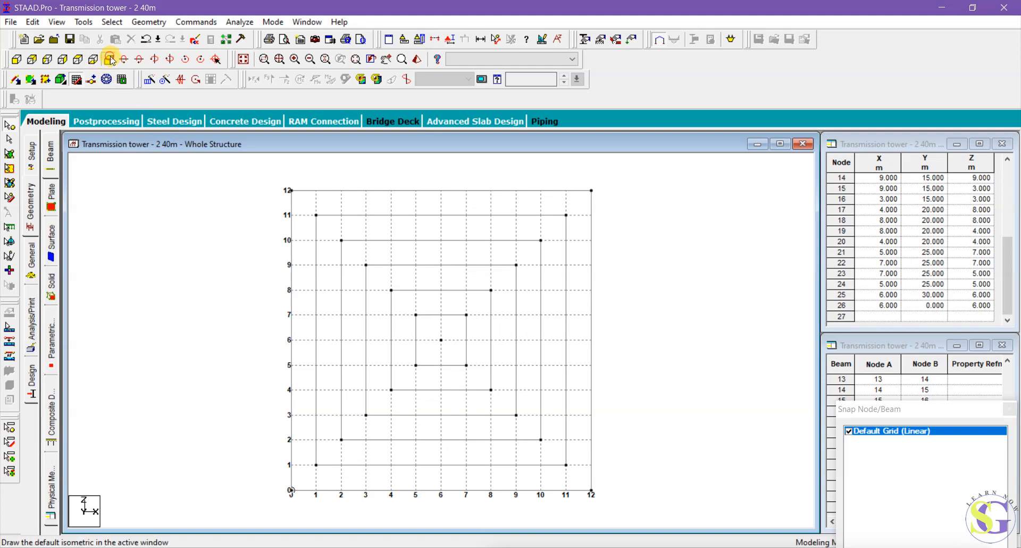
click(106, 79)
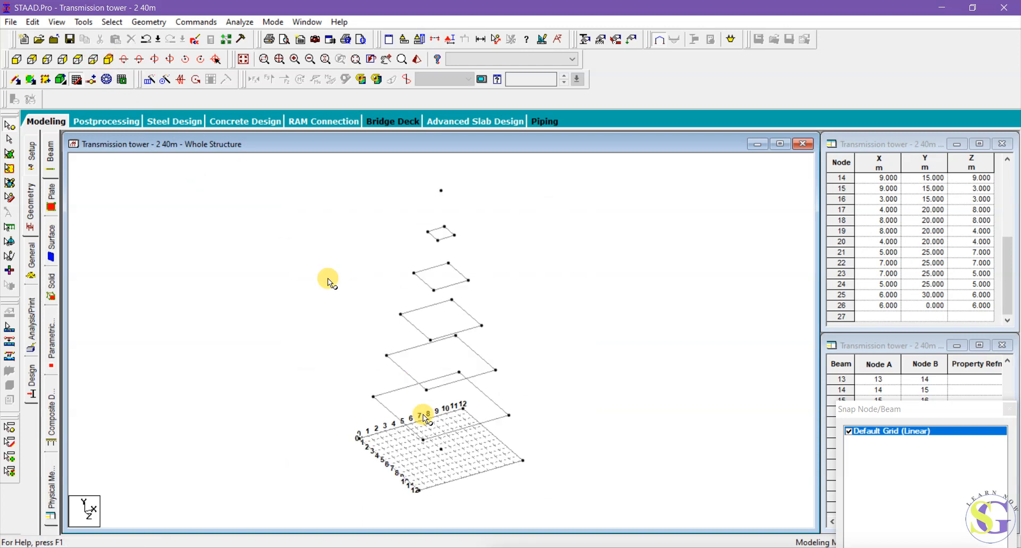
click(443, 451)
Hide the snap grid and add two leg beams from the apex node to two adjacent corners of the base square
click(15, 83)
click(76, 80)
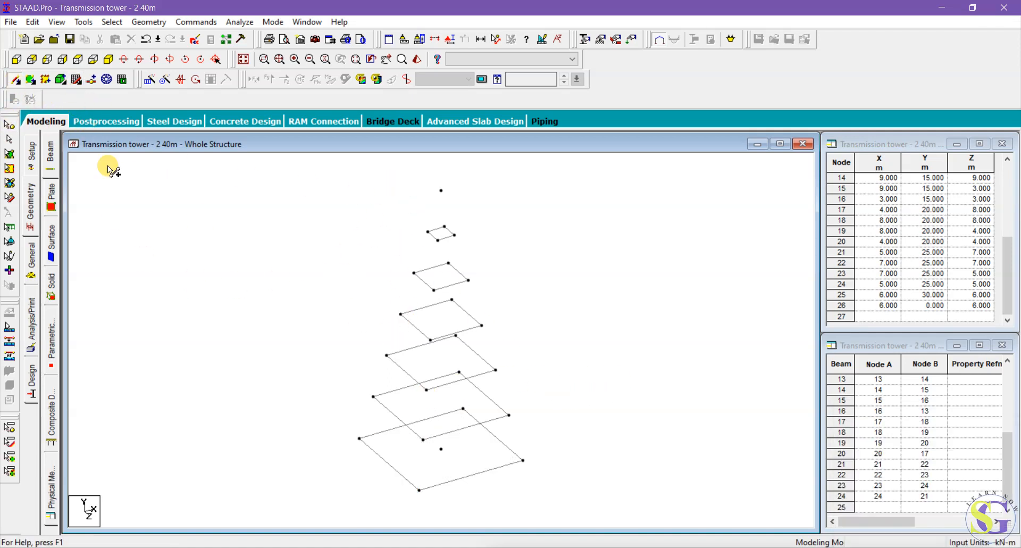
click(79, 83)
click(80, 85)
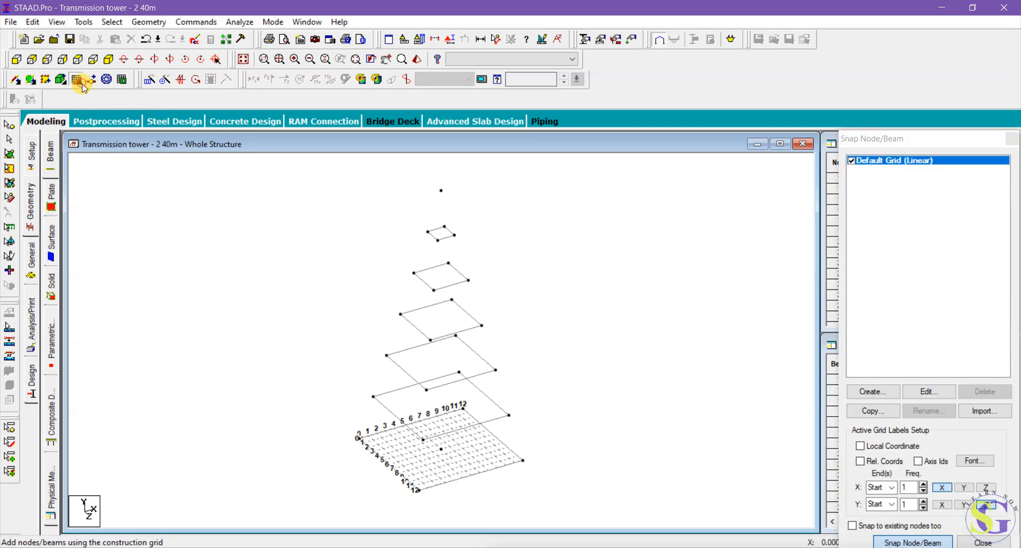
click(15, 81)
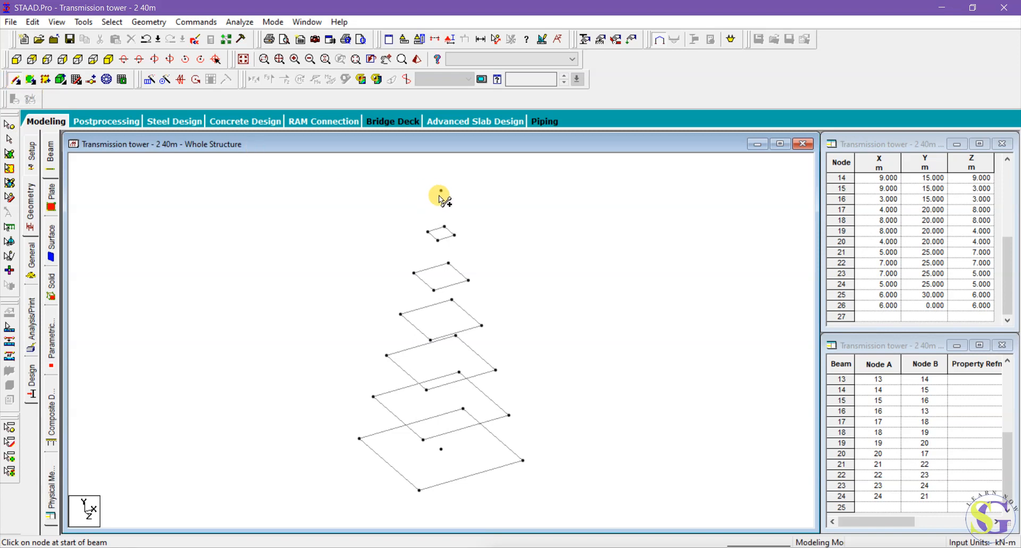
mouse_move(442, 190)
mouse_down()
mouse_move(372, 395)
mouse_move(376, 424)
mouse_move(359, 439)
mouse_up()
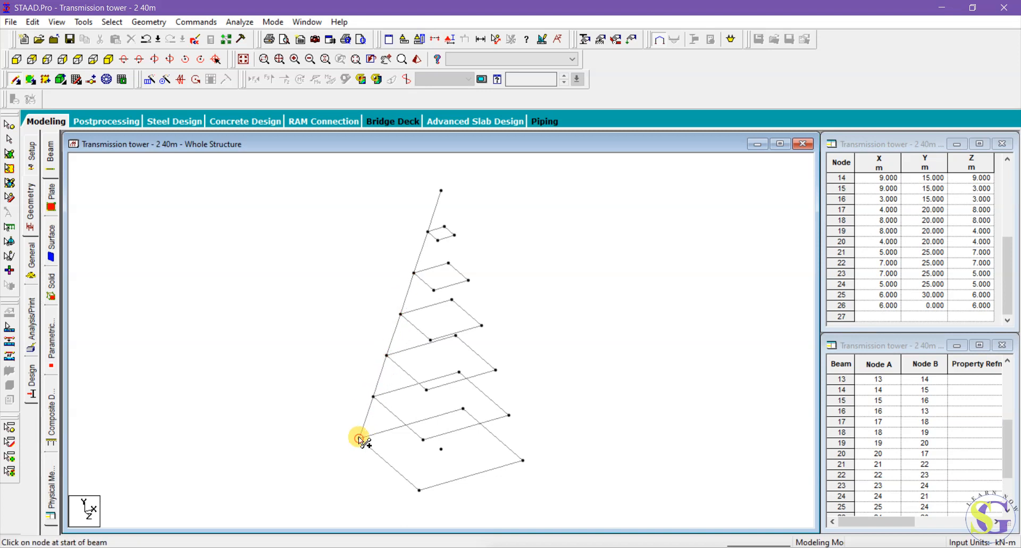
mouse_move(441, 190)
mouse_down()
mouse_move(429, 228)
mouse_move(438, 290)
mouse_move(424, 441)
mouse_move(410, 473)
mouse_move(419, 489)
mouse_up()
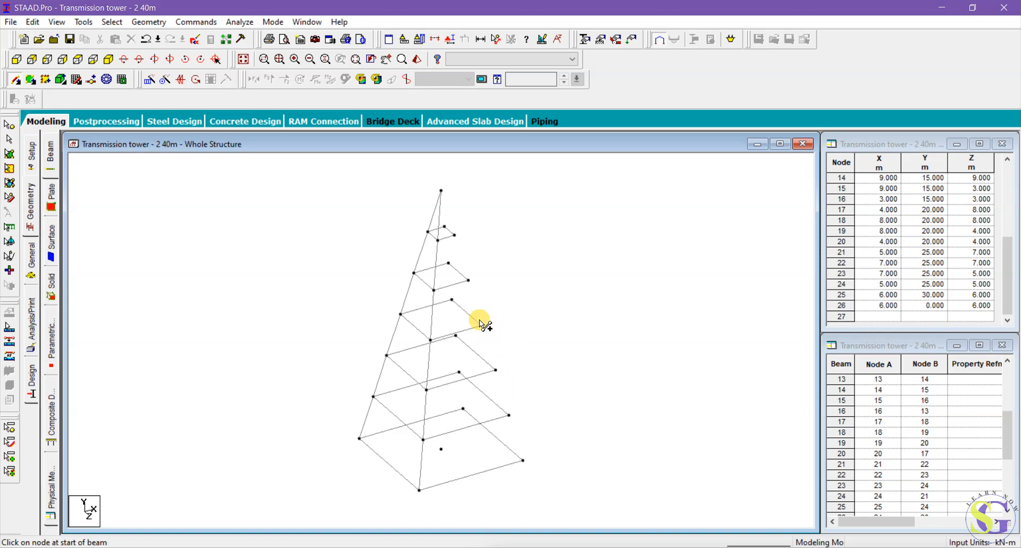
Add crossing diagonal beams between the two legs in every panel from the base to the highest square, accepting the auto save
drag(362, 440, 424, 439)
drag(374, 398, 419, 490)
drag(375, 396, 425, 389)
mouse_move(388, 355)
mouse_down()
mouse_move(423, 440)
mouse_move(389, 355)
mouse_move(429, 339)
mouse_move(409, 391)
mouse_move(424, 390)
mouse_up()
drag(402, 315, 430, 339)
drag(415, 273, 434, 290)
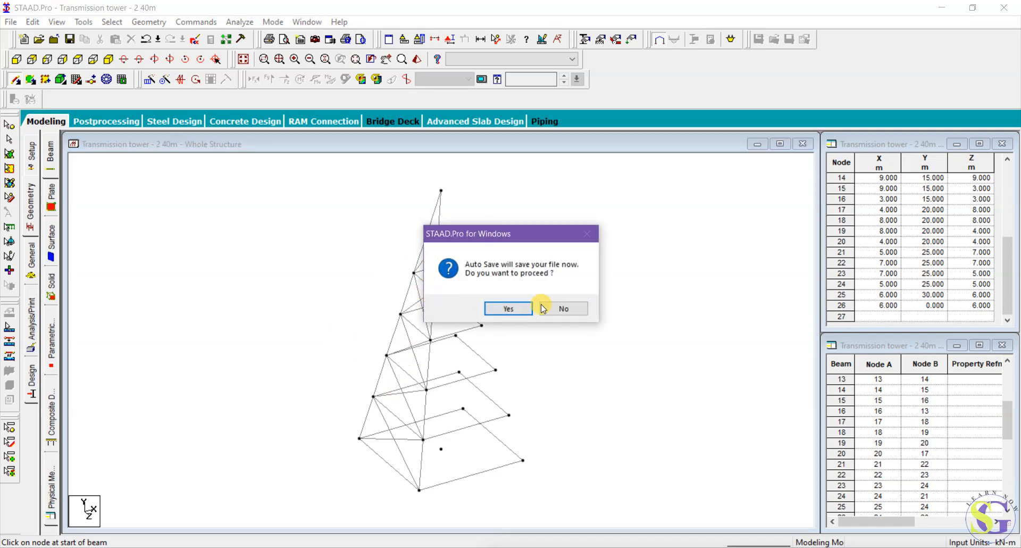
click(513, 309)
click(425, 297)
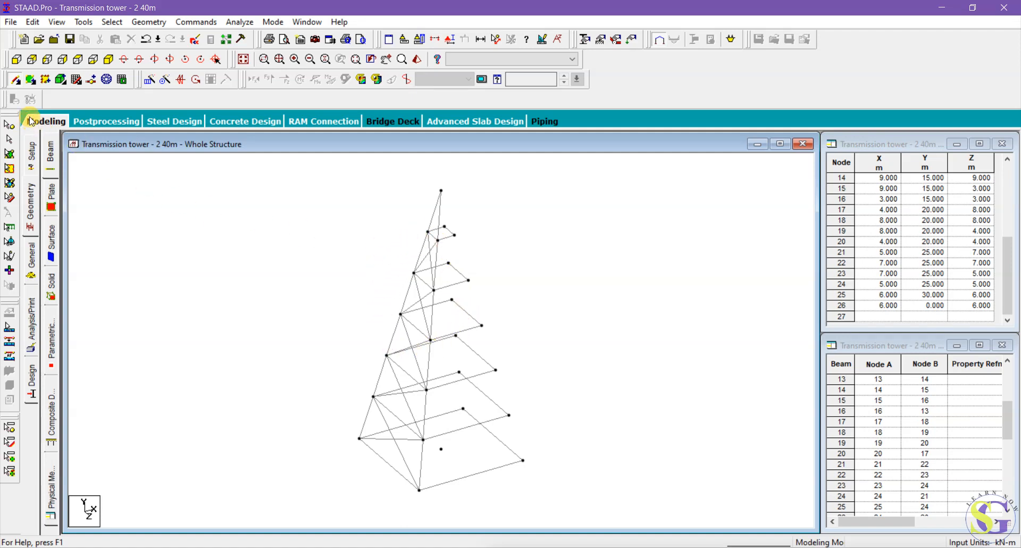
Select all segments of the two legs and all the diagonal braces of the braced tower face
click(9, 140)
click(432, 227)
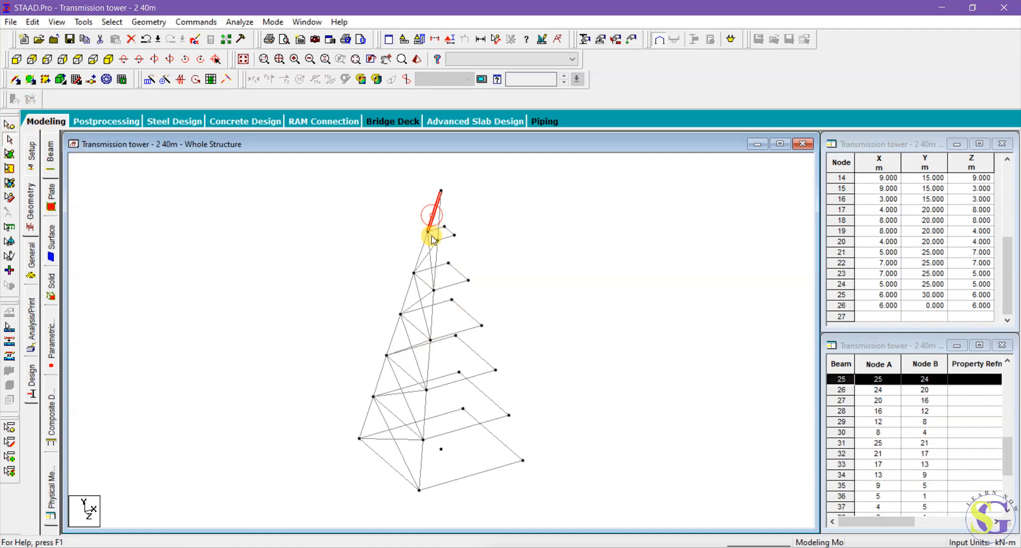
ctrl+click(422, 251)
ctrl+click(425, 266)
ctrl+click(427, 255)
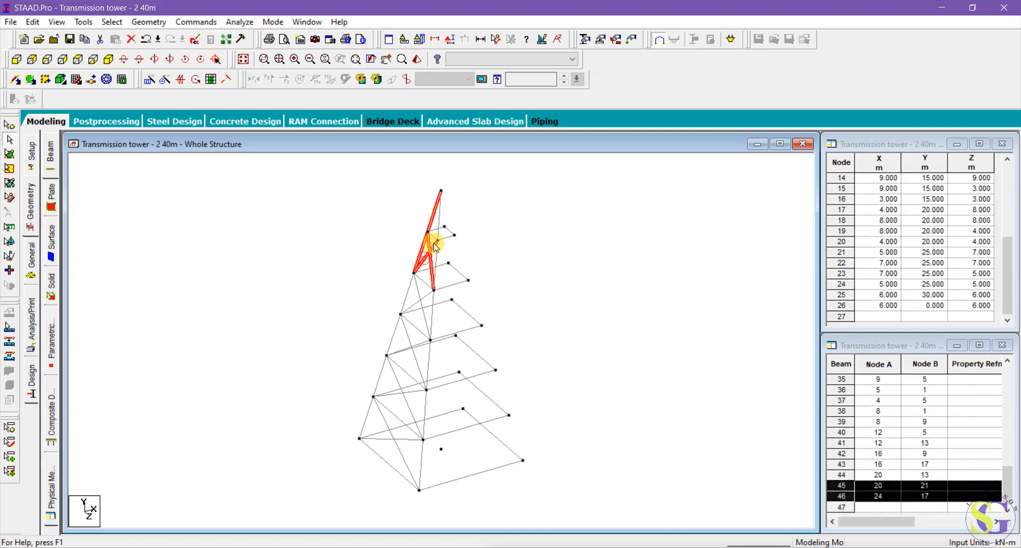
ctrl+click(412, 289)
ctrl+click(417, 300)
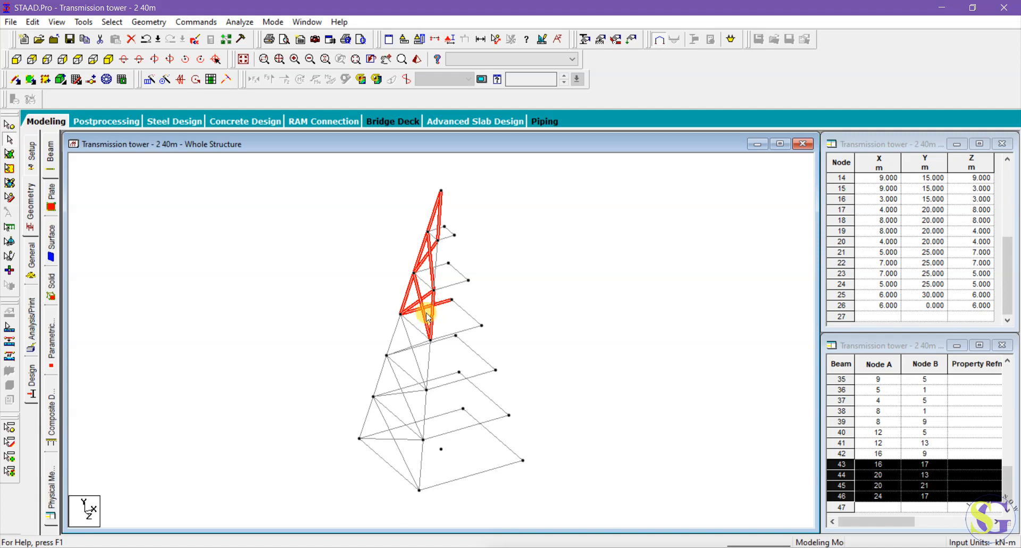
ctrl+click(409, 338)
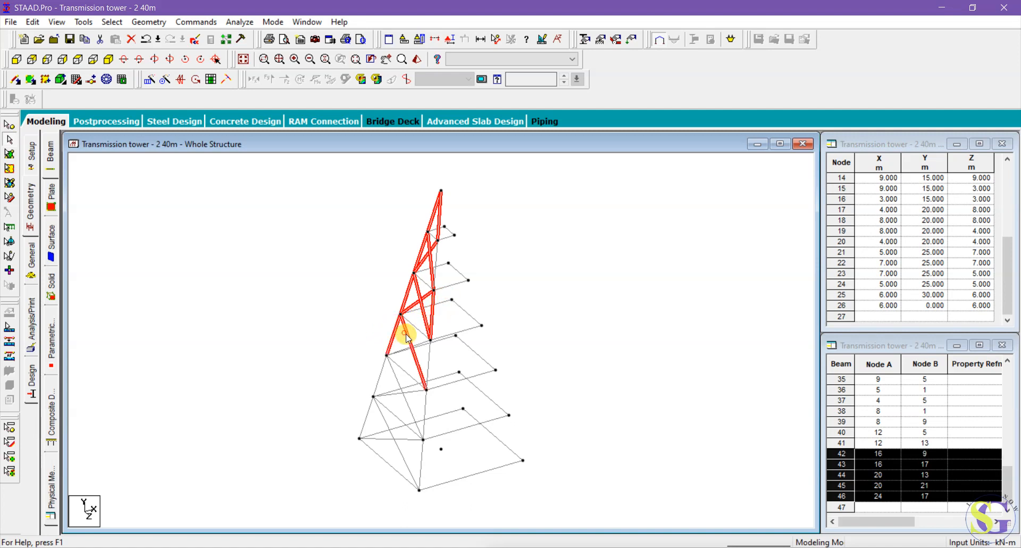
ctrl+click(418, 347)
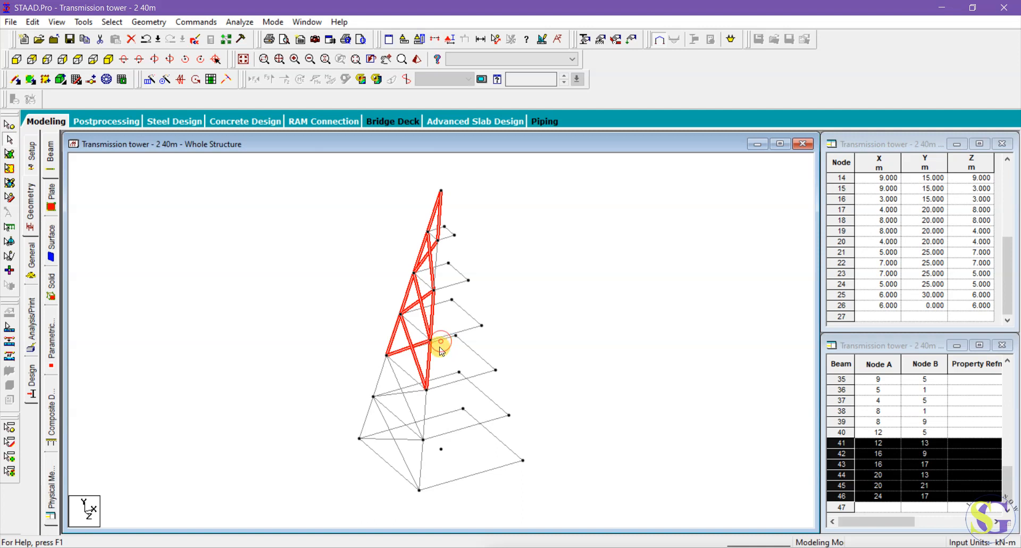
ctrl+click(394, 378)
ctrl+click(413, 393)
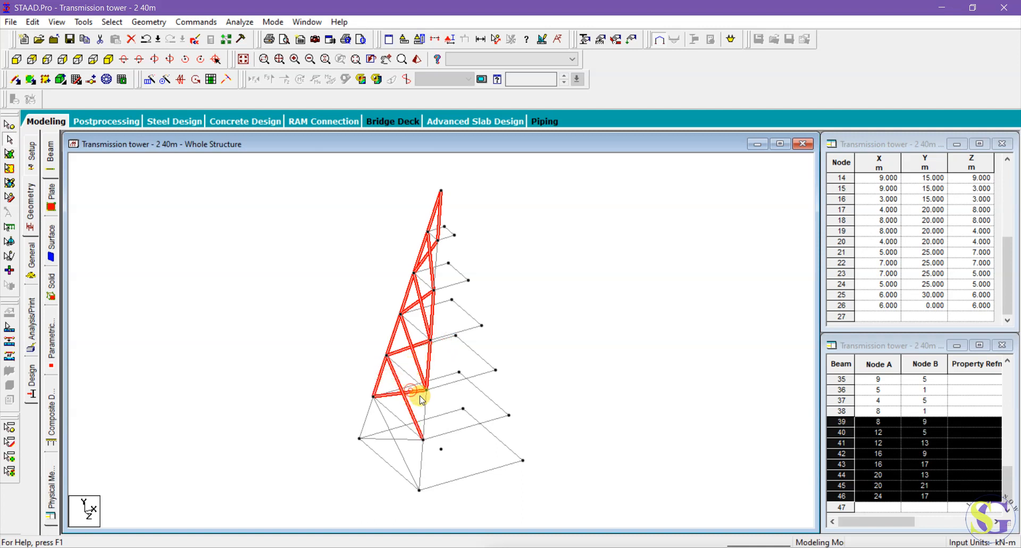
ctrl+click(423, 400)
ctrl+click(367, 417)
ctrl+click(382, 419)
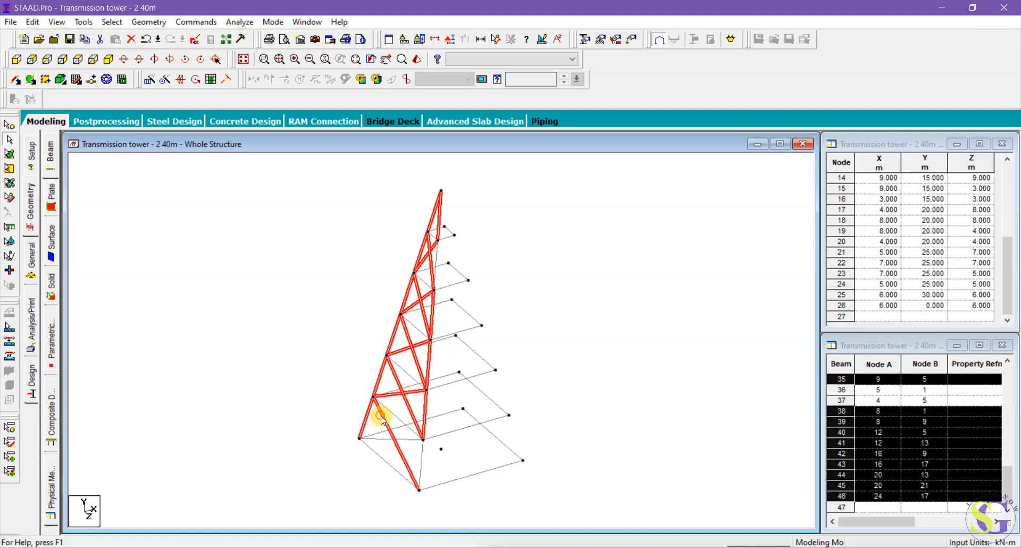
ctrl+click(399, 449)
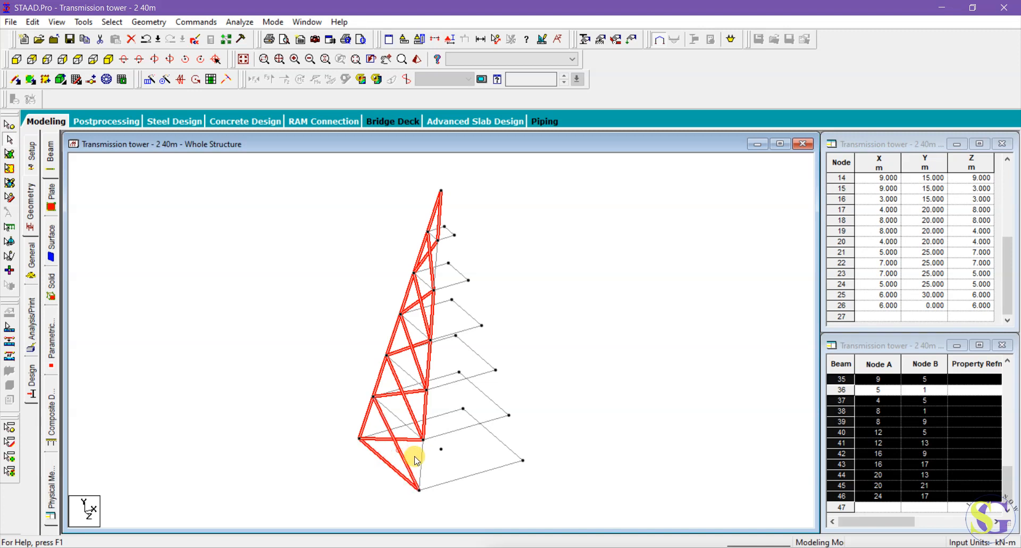
ctrl+click(419, 460)
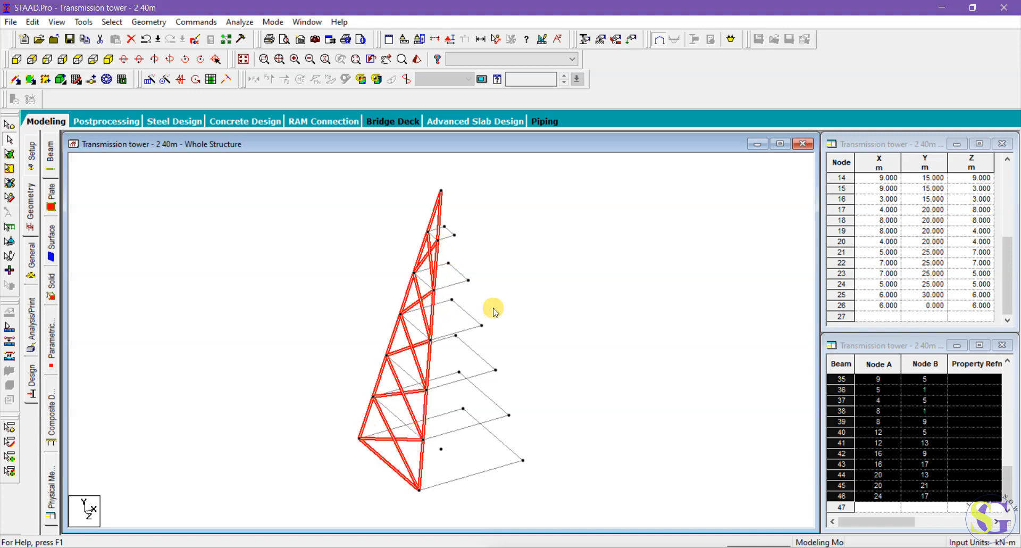
Rotate the model about its vertical axis to examine the selected legs and braces from all sides
key(Left)
key(Left)
key(Left)
key(Left)
key(Left)
key(Left)
key(Left)
key(Left)
key(Left)
key(Left)
key(Left)
key(Left)
key(Left)
key(Left)
key(Left)
key(Left)
key(Left)
key(Left)
key(Left)
key(Left)
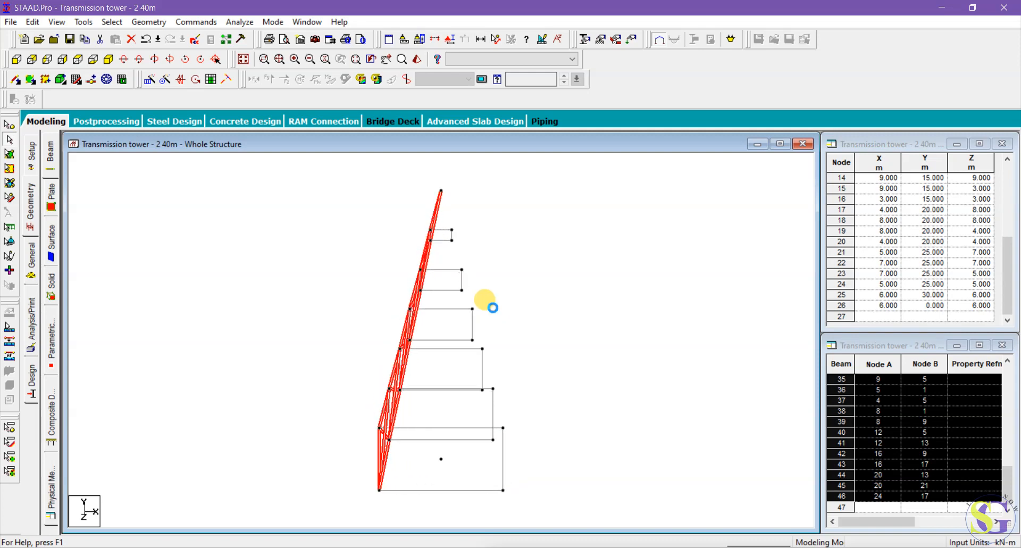
key(Left)
key(Left)
key(Left)
key(Left)
key(Left)
key(Left)
key(Left)
key(Left)
key(Left)
key(Left)
key(Left)
key(Left)
key(Left)
key(Left)
key(Left)
key(Left)
key(Left)
key(Left)
key(Left)
key(Left)
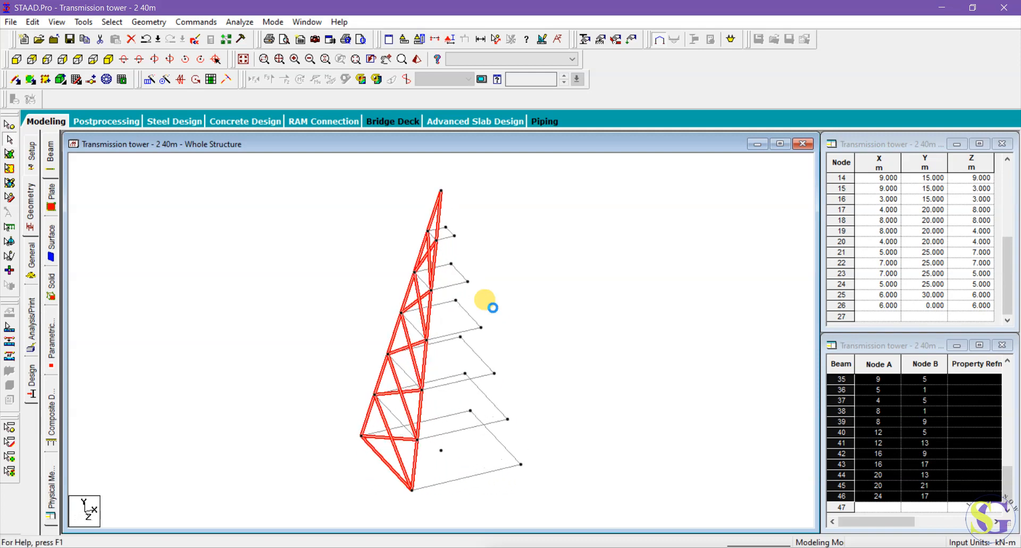
key(Left)
key(Left)
key(Left)
key(Left)
key(Left)
key(Left)
key(Left)
key(Left)
key(Left)
key(Left)
key(Left)
key(Left)
key(Left)
key(Left)
key(Left)
key(Left)
key(Left)
key(Left)
key(Left)
key(Left)
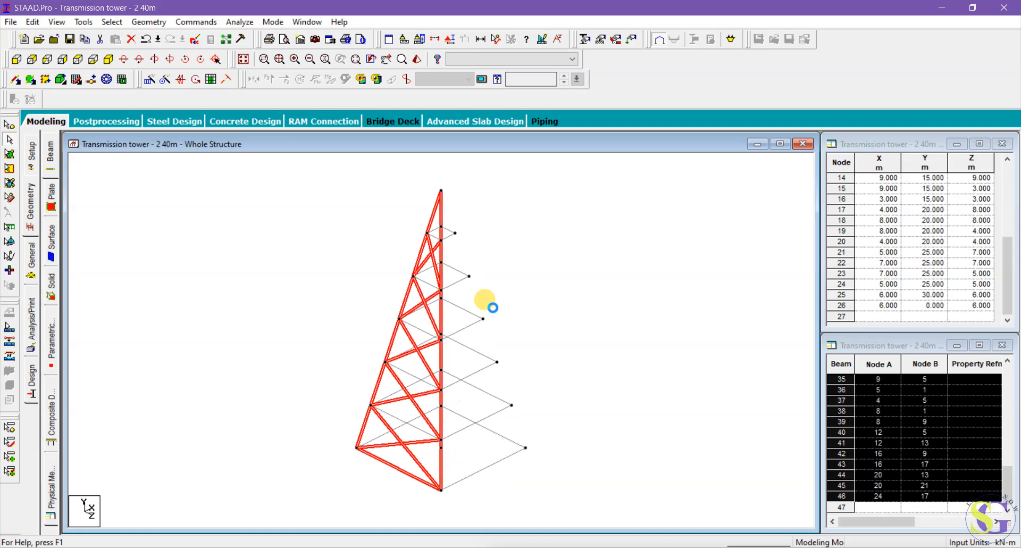
key(Left)
key(Left)
key(Left)
key(Left)
key(Left)
key(Left)
key(Left)
key(Left)
key(Left)
key(Left)
key(Left)
key(Left)
key(Left)
key(Left)
key(Left)
key(Left)
key(Left)
key(Left)
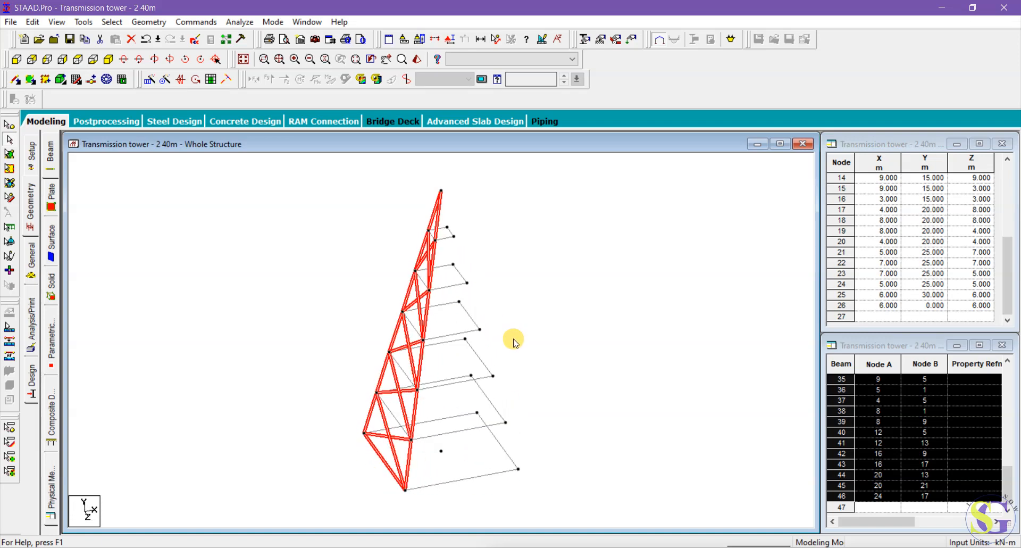
Copy the selected face with 3D Circular repeat about the Y axis through base centre node 26, using 360 degrees and 4 steps
click(166, 81)
click(397, 343)
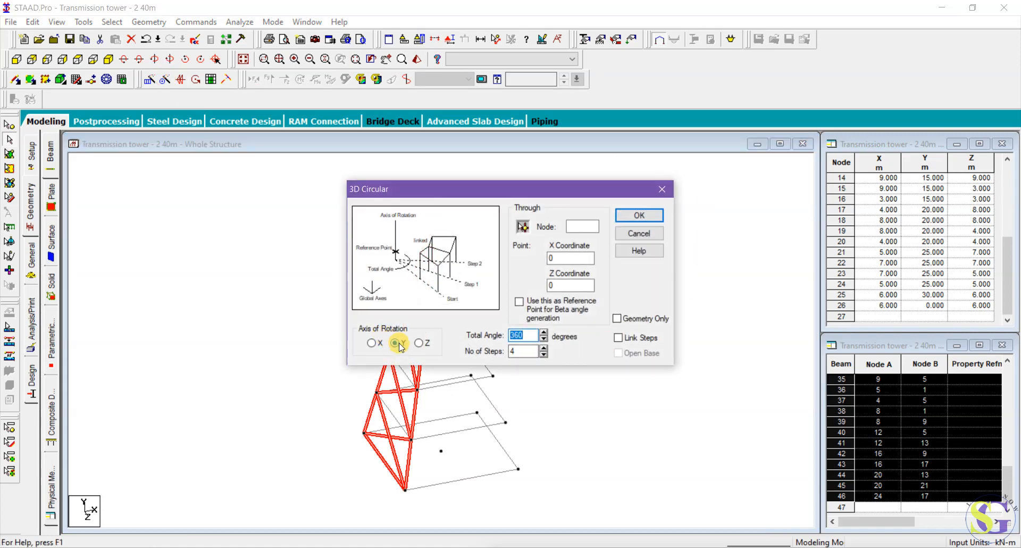
click(524, 227)
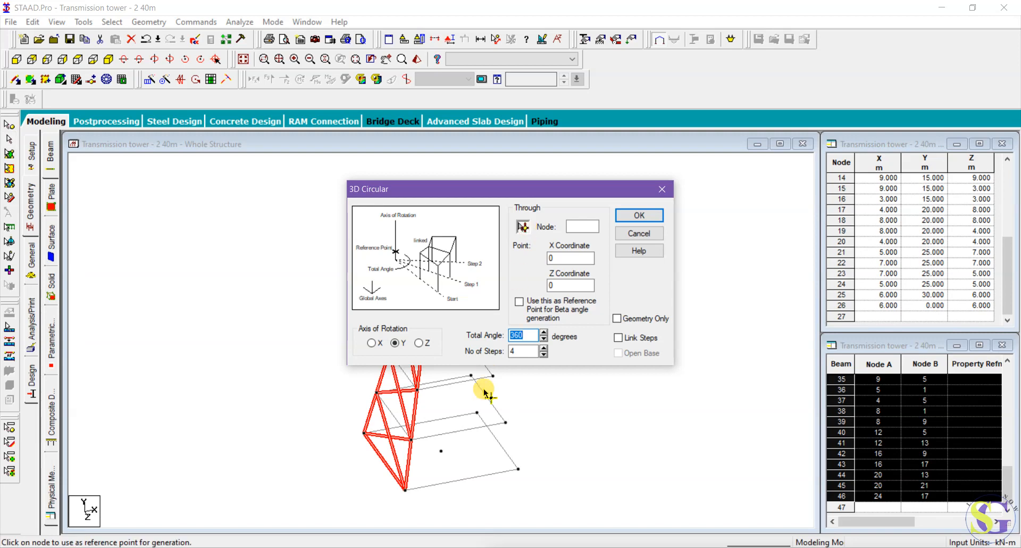
click(443, 451)
click(514, 336)
text(4)
double_click(524, 335)
click(641, 215)
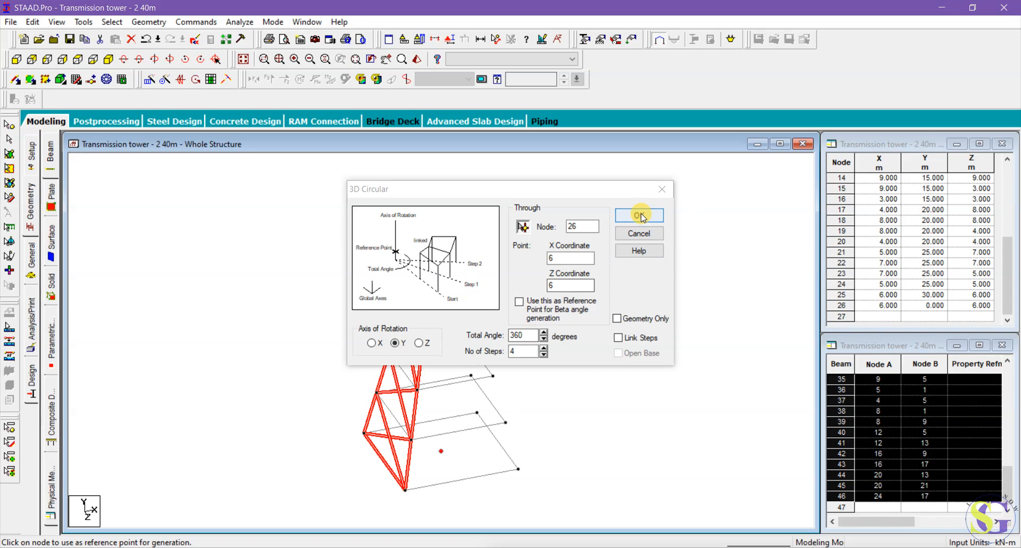
click(668, 371)
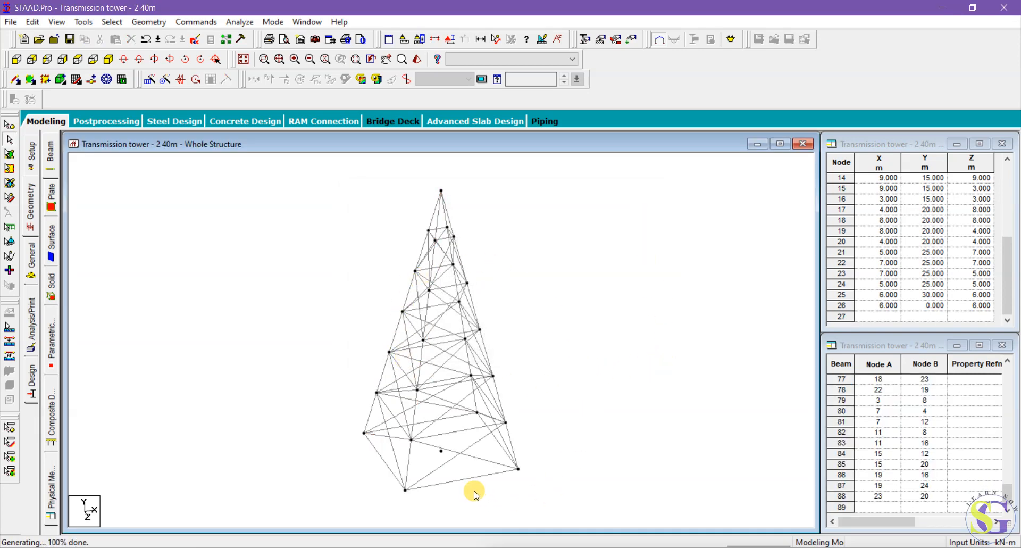
Rotate the completed tower to examine the legs and bracing on all four faces
key(Left)
key(Left)
key(Left)
key(Left)
key(Left)
key(Left)
key(Left)
key(Left)
key(Left)
key(Left)
key(Left)
key(Left)
key(Left)
key(Left)
key(Left)
key(Left)
key(Left)
key(Left)
key(Left)
key(Left)
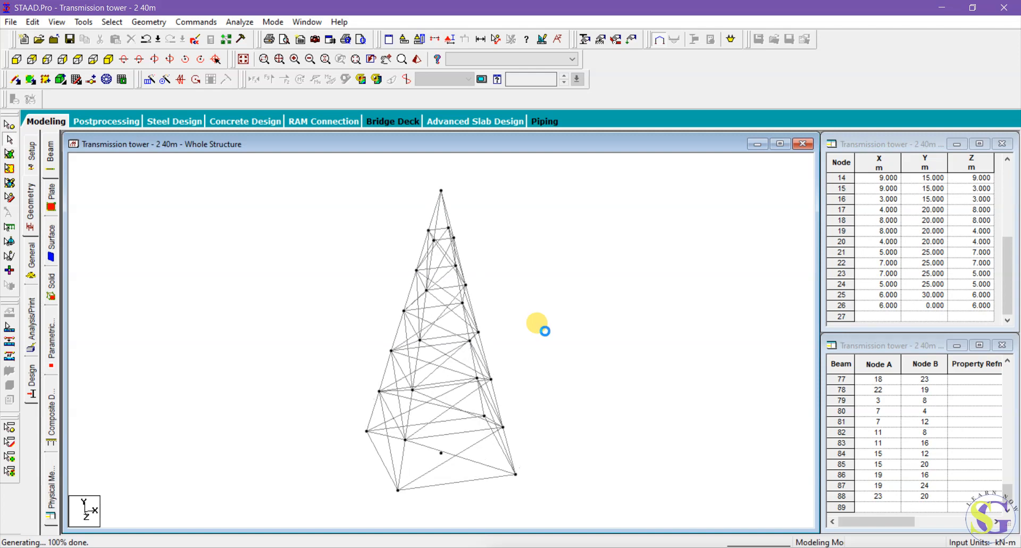
key(Left)
key(Left)
key(Left)
key(Left)
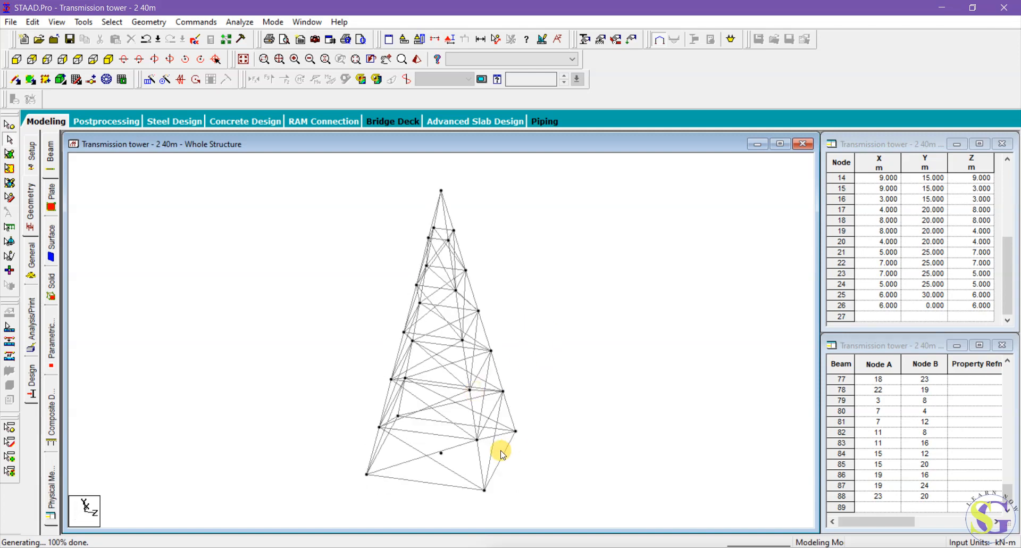
Turn the tower about its vertical axis and view it in plan to examine the bracing
key(Left)
key(Left)
key(Left)
key(Left)
key(Left)
key(Left)
key(Left)
key(Left)
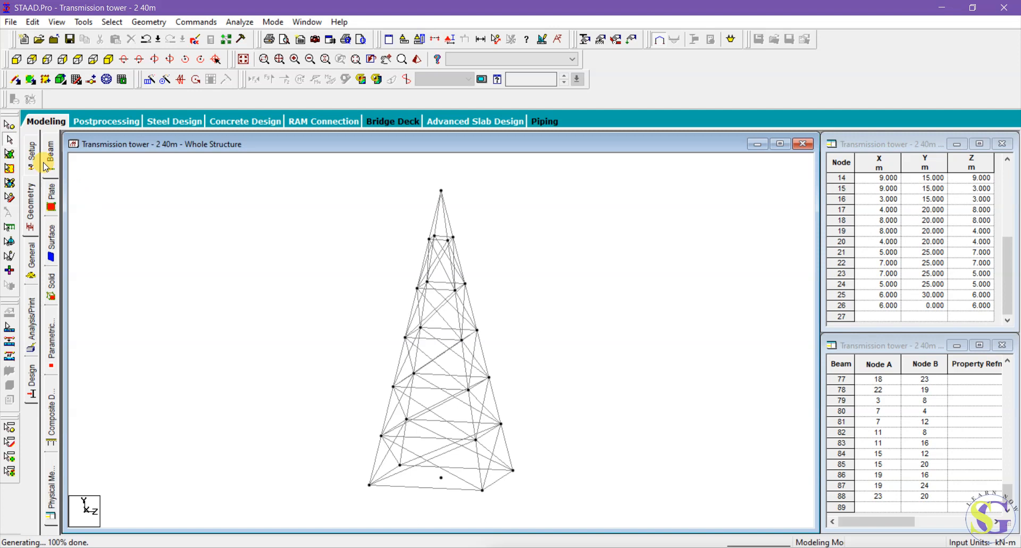
click(93, 62)
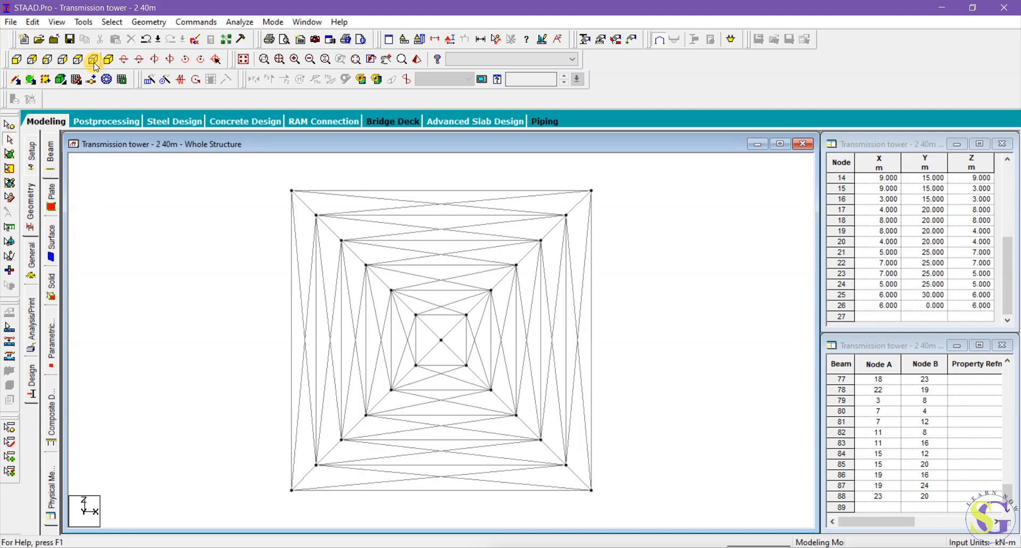
Extend the four base corner nodes downward with a linked 3D Repeat along Y, using 1 step of -1.5 m spacing
click(62, 62)
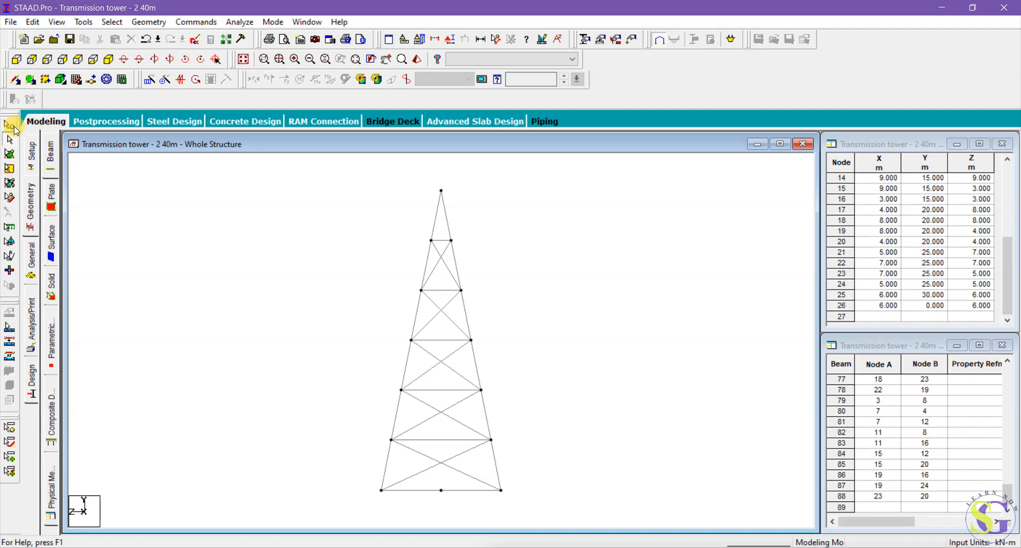
click(9, 125)
click(381, 490)
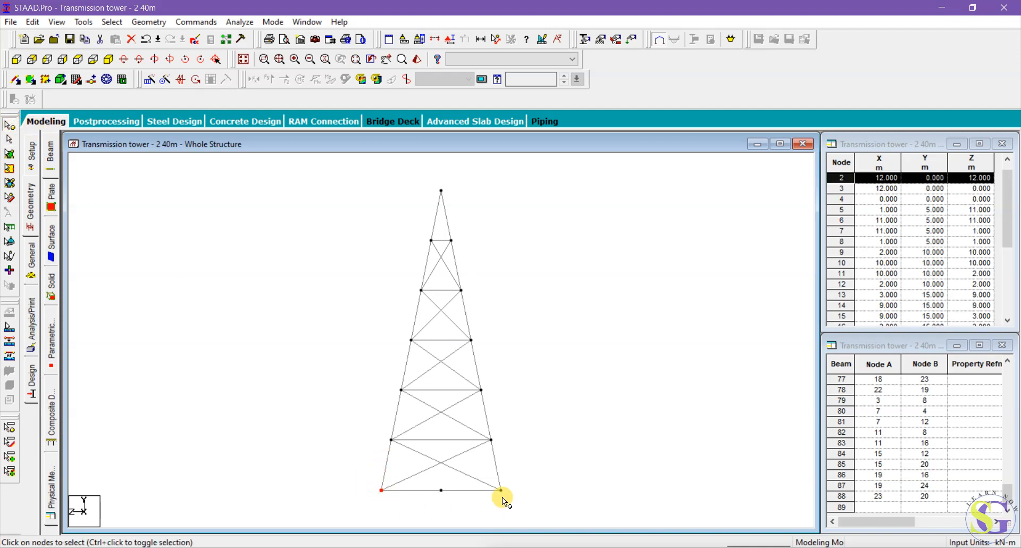
ctrl+click(501, 489)
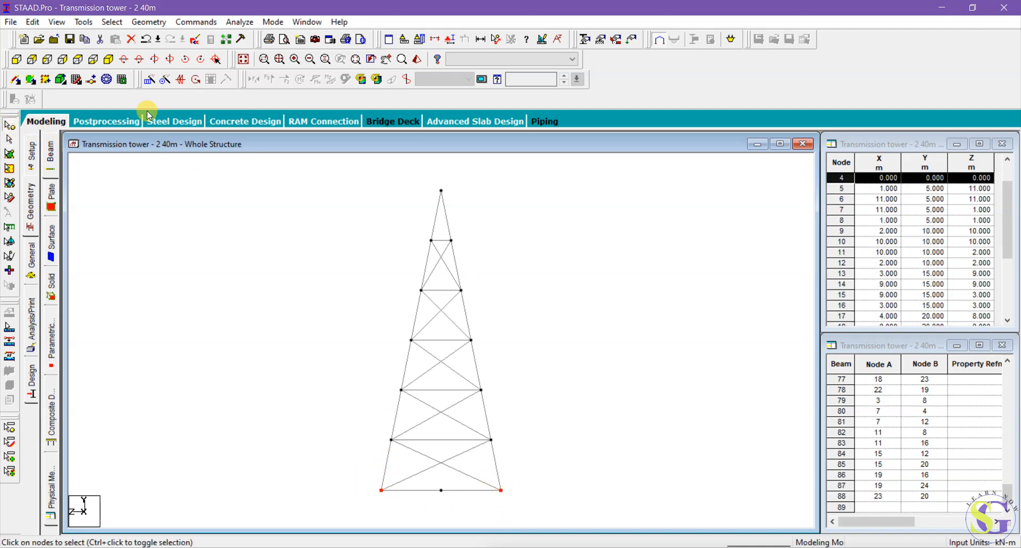
click(108, 60)
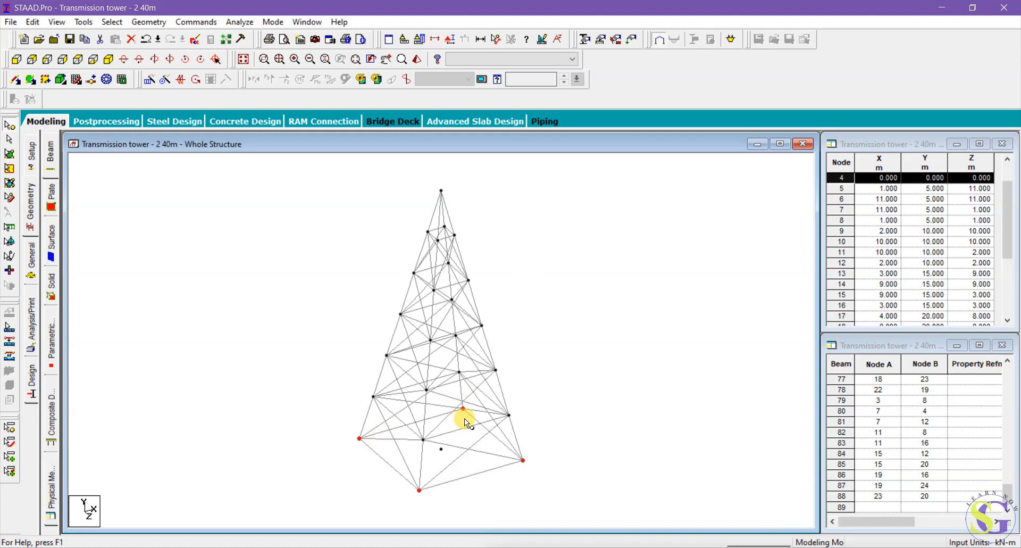
click(150, 80)
click(383, 340)
double_click(519, 345)
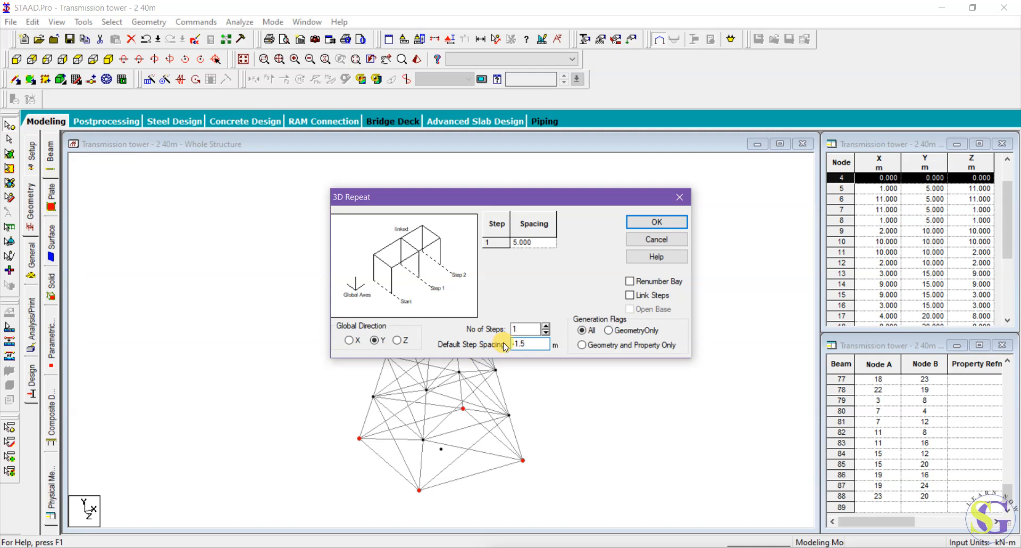
click(638, 295)
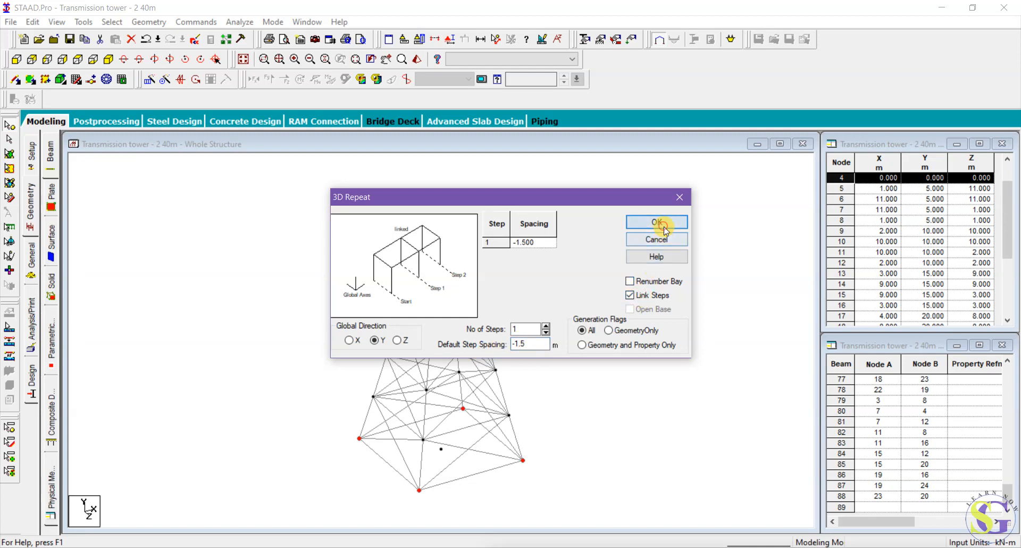
click(658, 222)
click(674, 341)
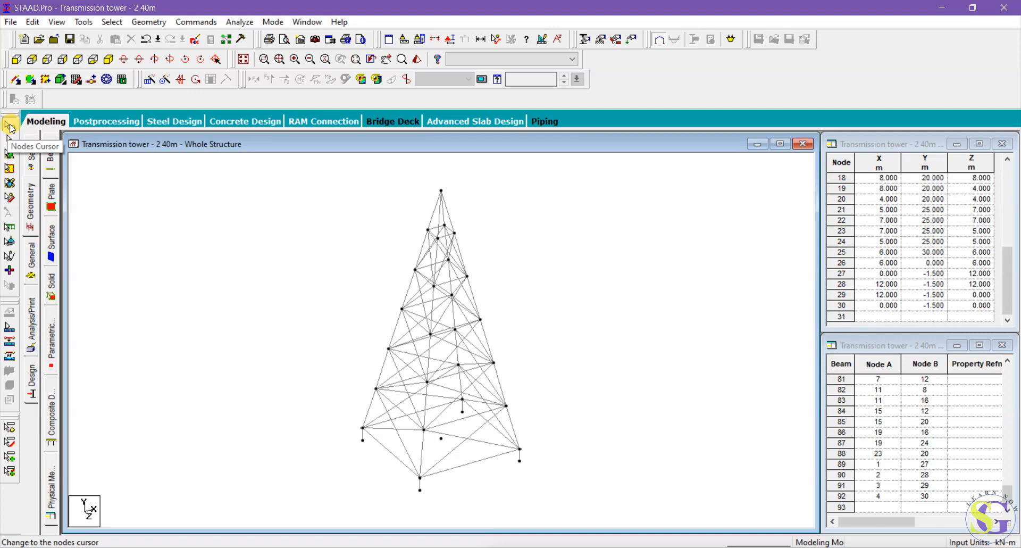
Extend nodes 17 and 20 at the 20 m level outward with a linked 3D Repeat along X, using 1 step of -3 m
click(15, 79)
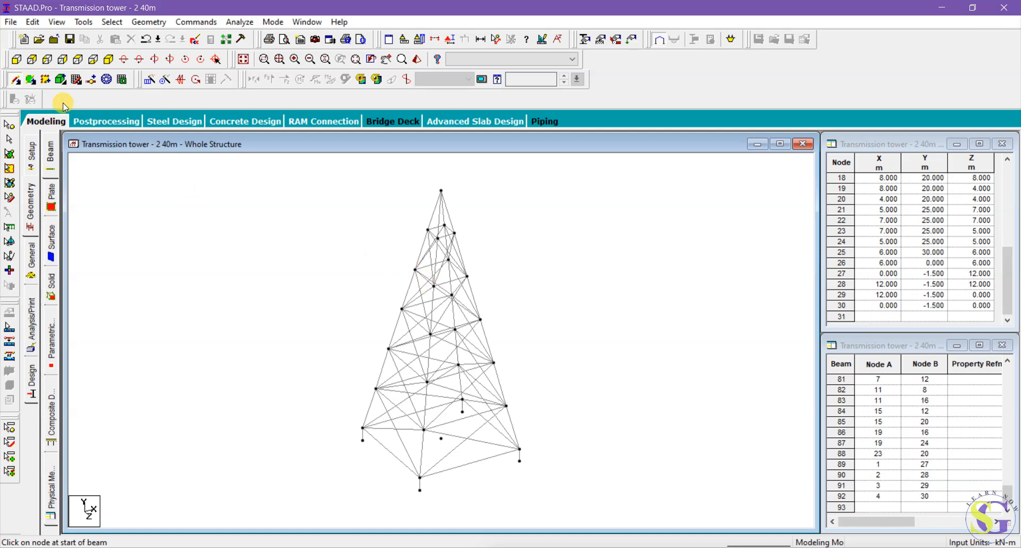
click(9, 127)
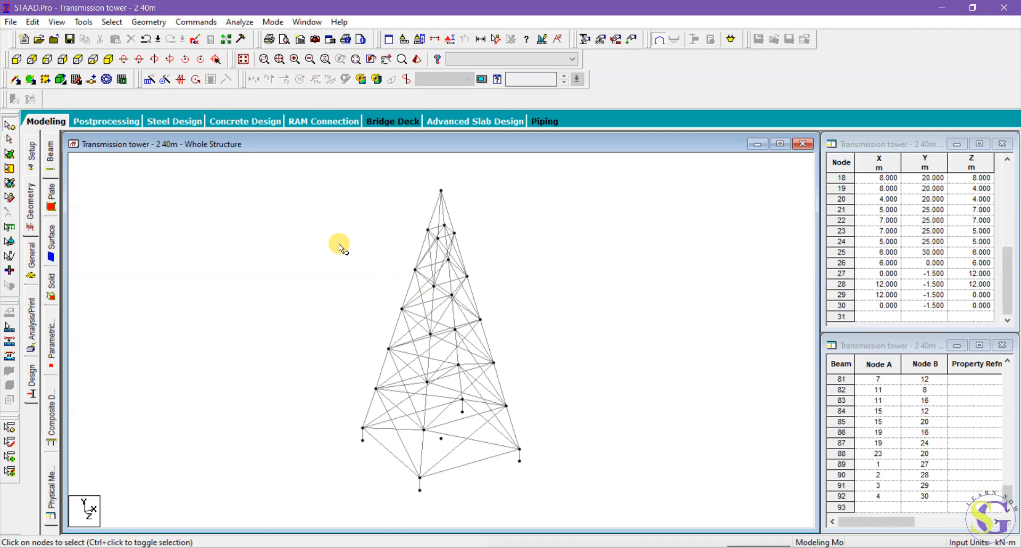
click(415, 270)
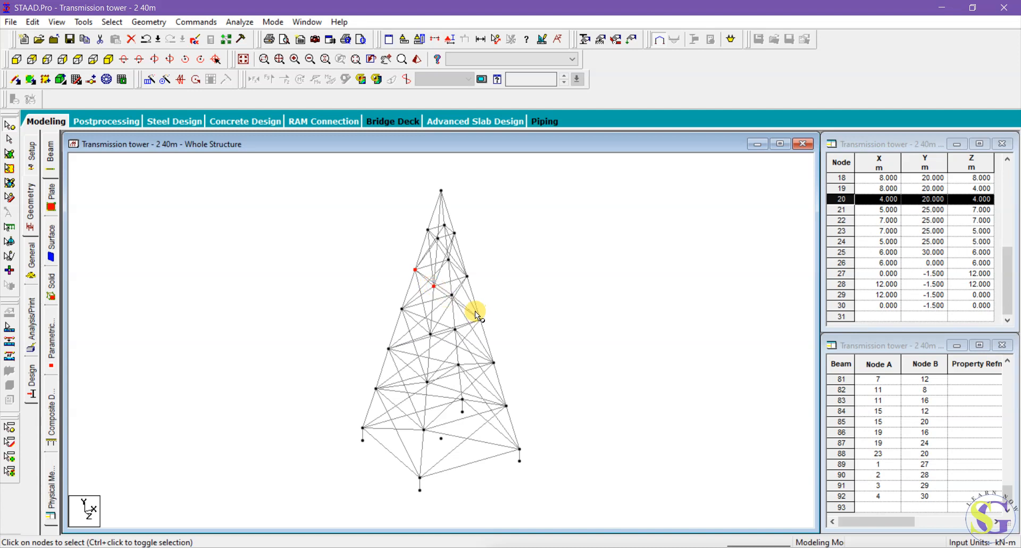
click(149, 80)
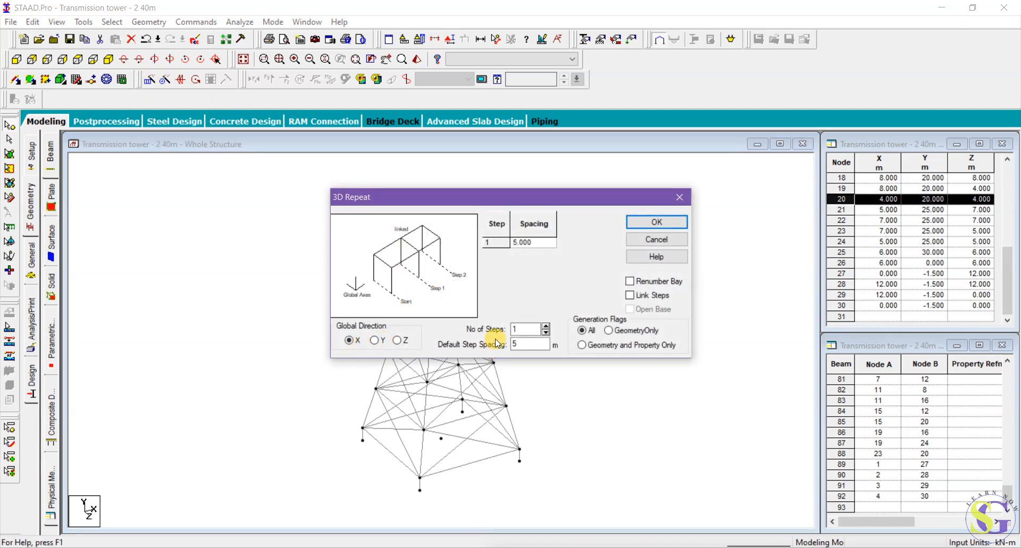
drag(485, 195, 690, 225)
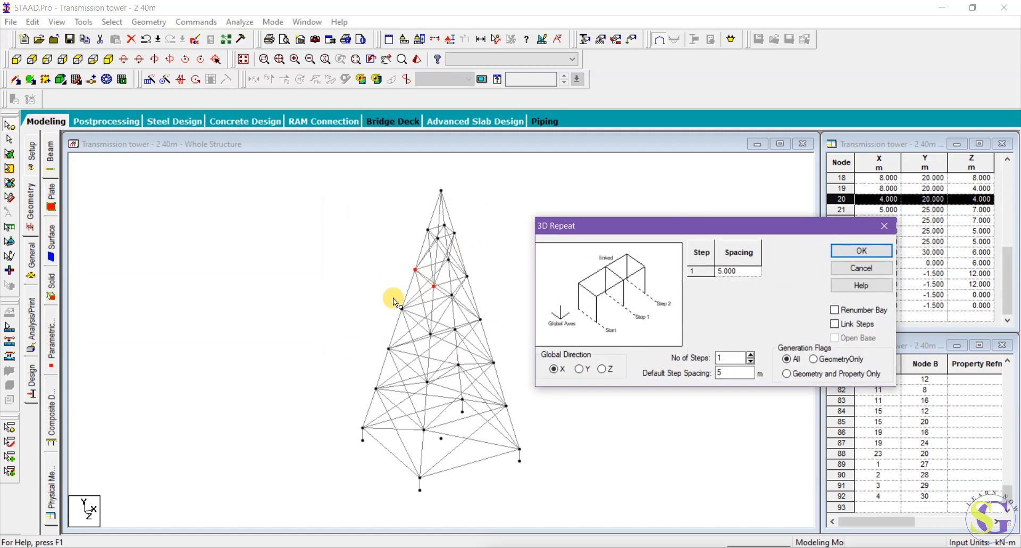
double_click(734, 373)
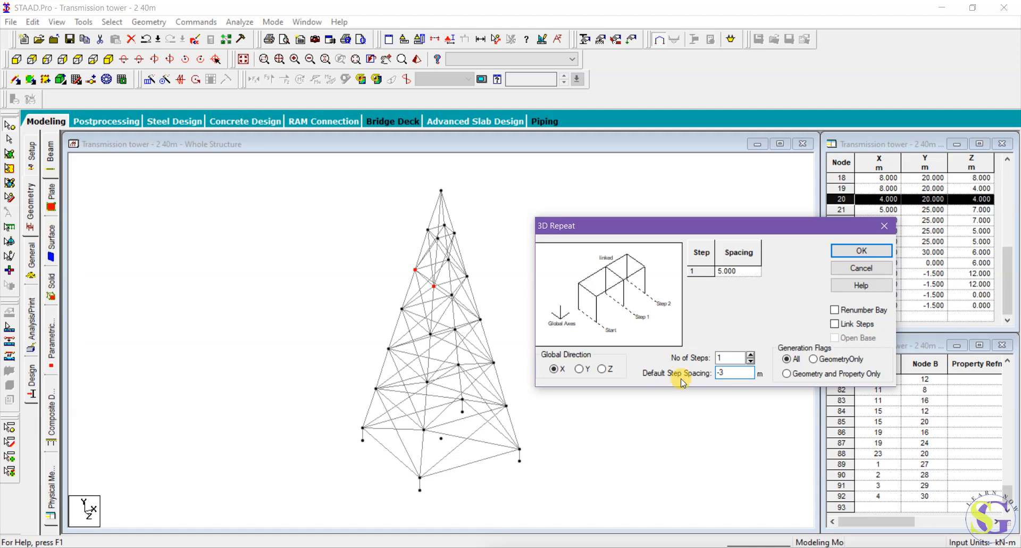
click(835, 324)
click(862, 250)
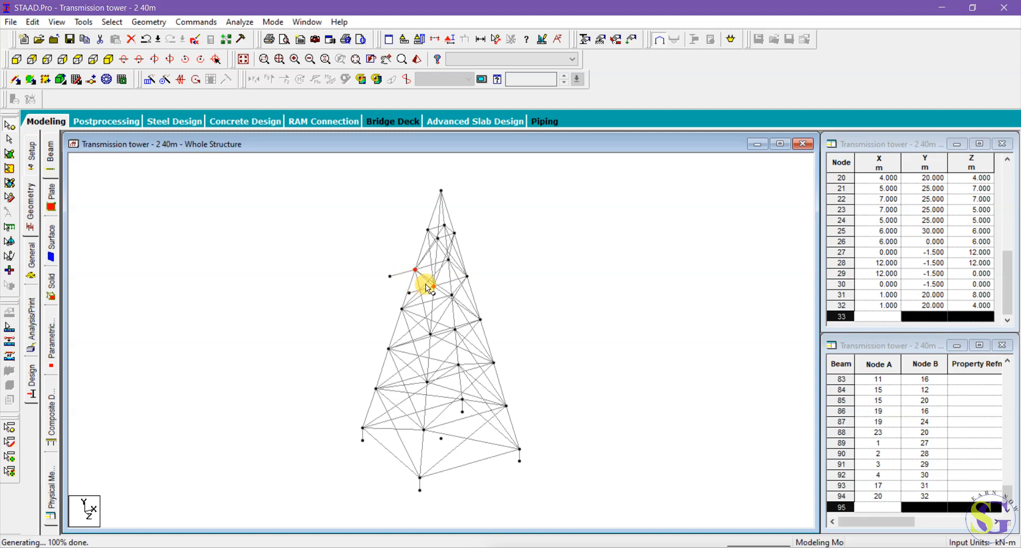
click(449, 261)
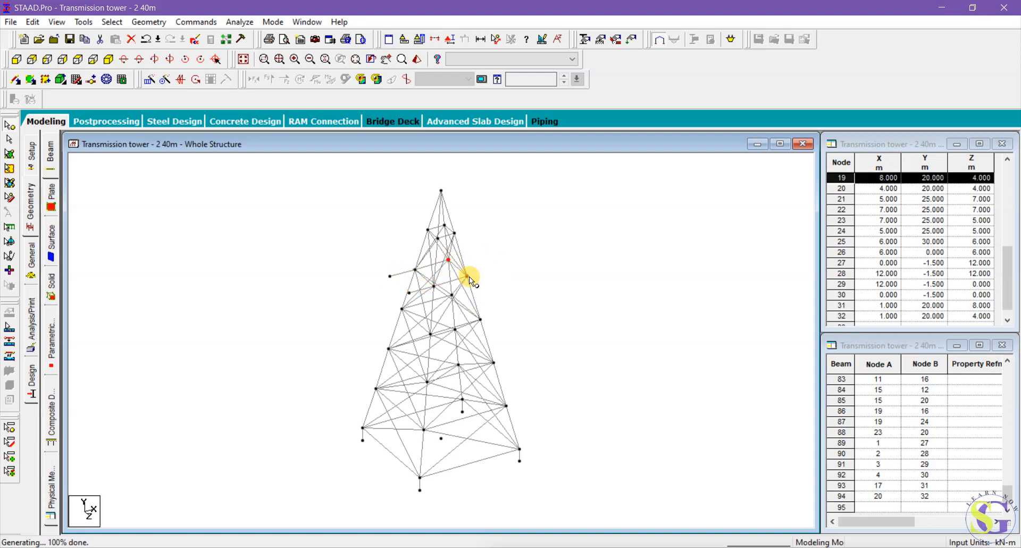
click(475, 275)
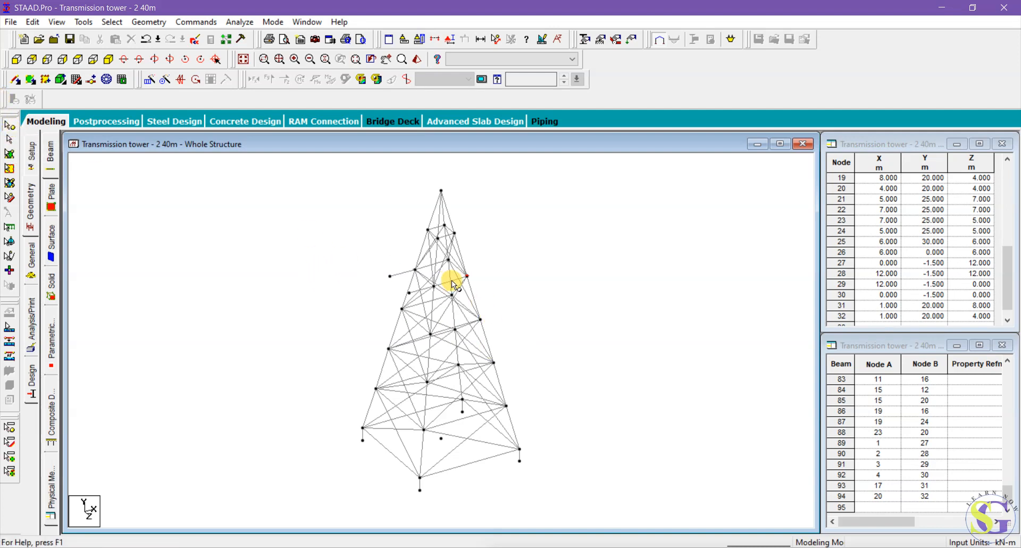
Insert a midpoint node into each of the two cantilevered arm beams at the 20 m level
click(11, 129)
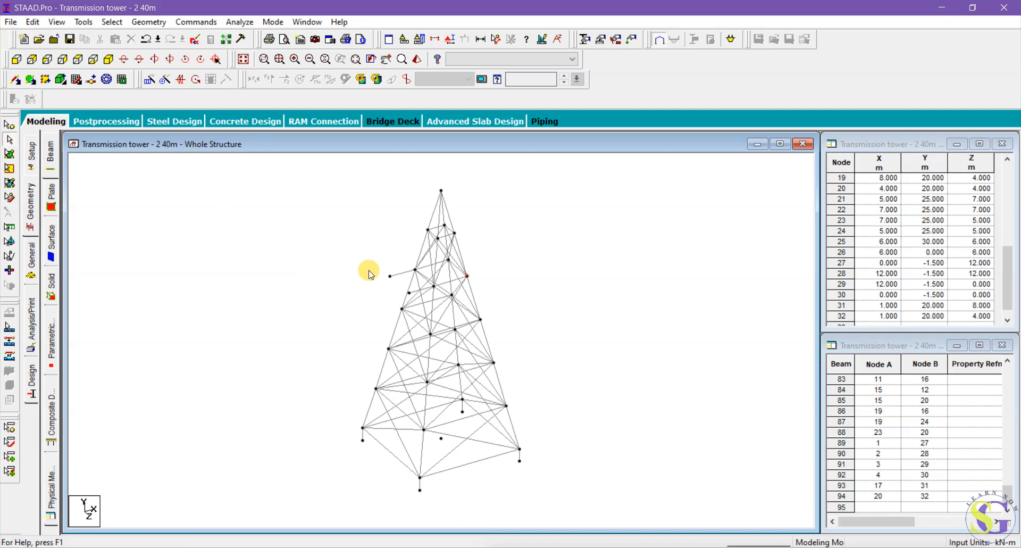
click(400, 273)
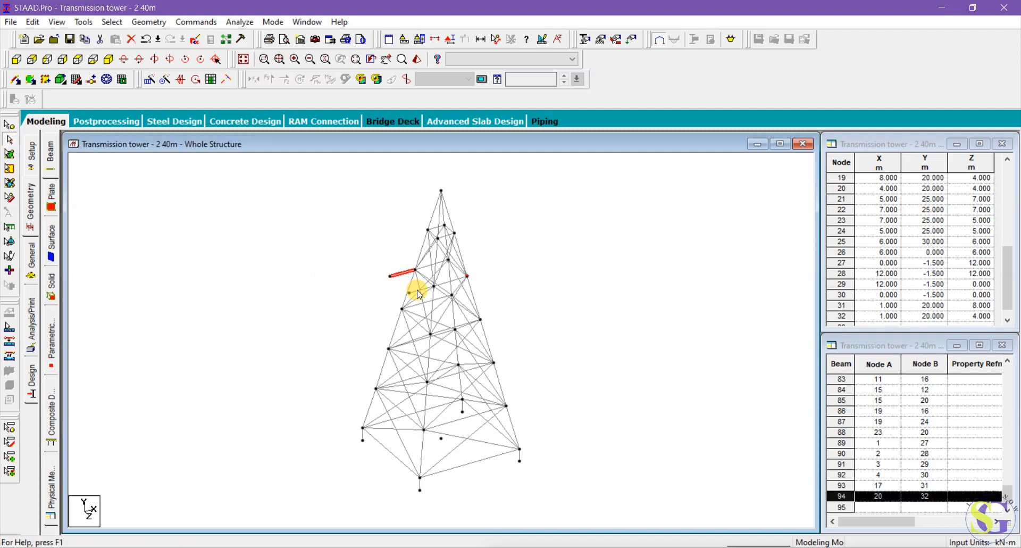
shift+click(416, 295)
shift+click(411, 297)
shift+click(415, 292)
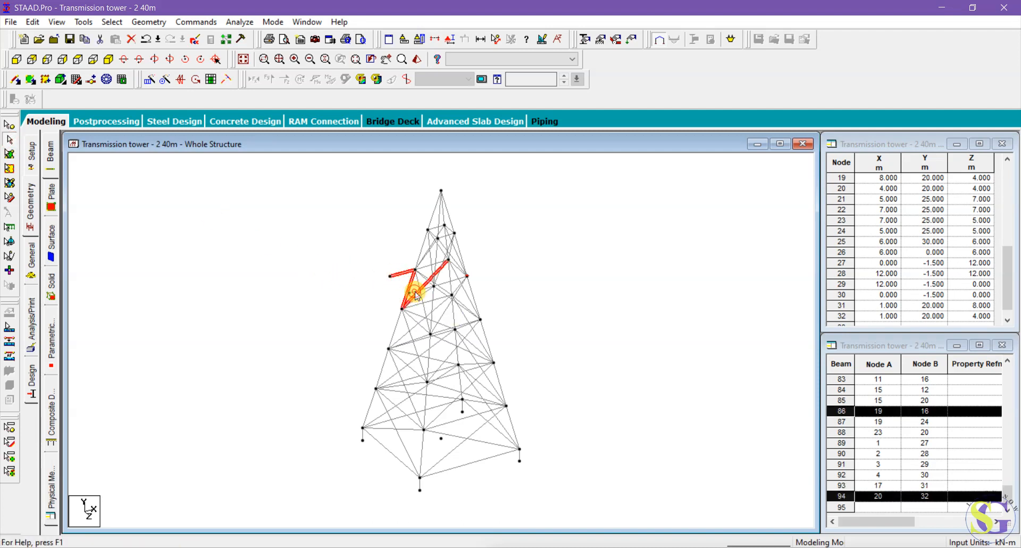
shift+click(414, 287)
scroll(406, 282, up, 5)
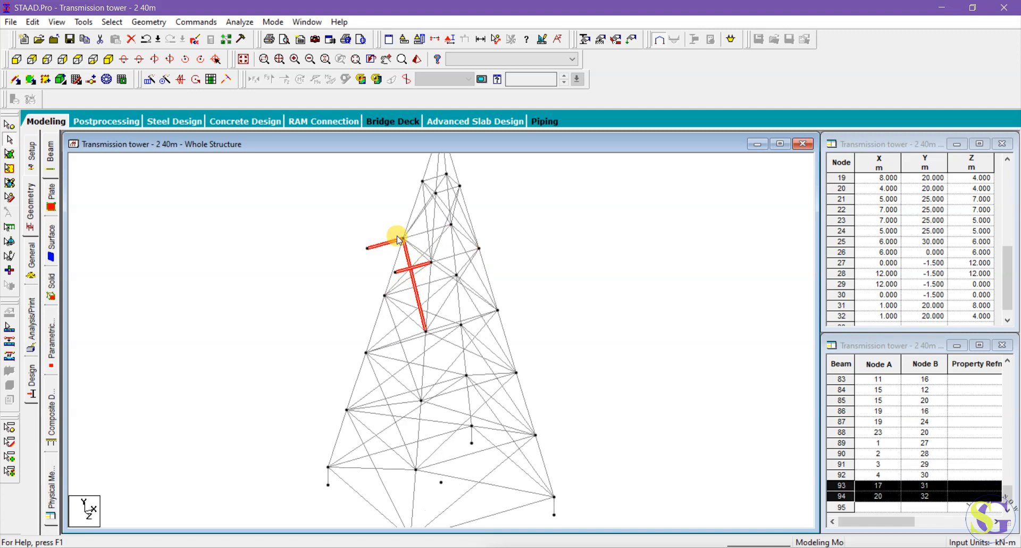
click(384, 239)
click(376, 231)
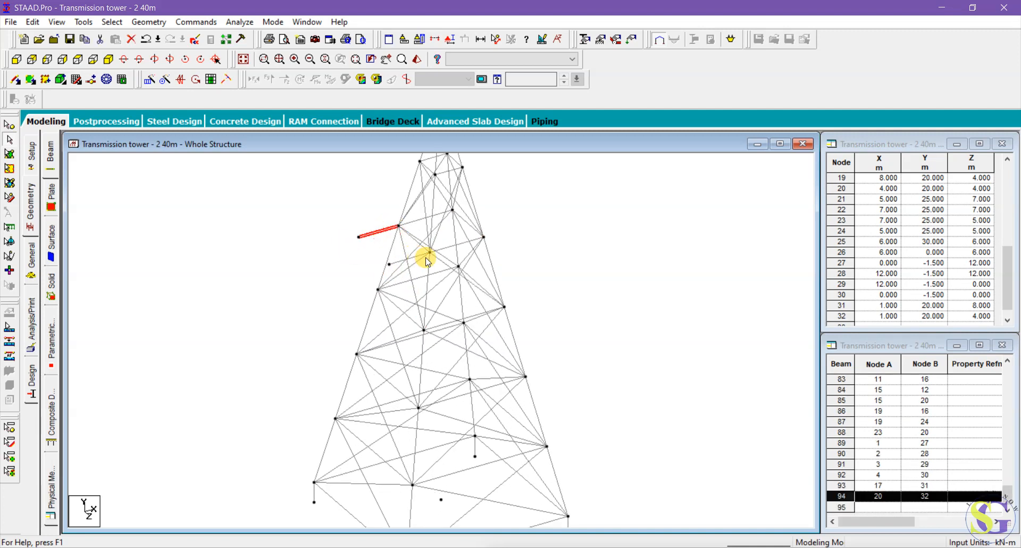
shift+click(396, 264)
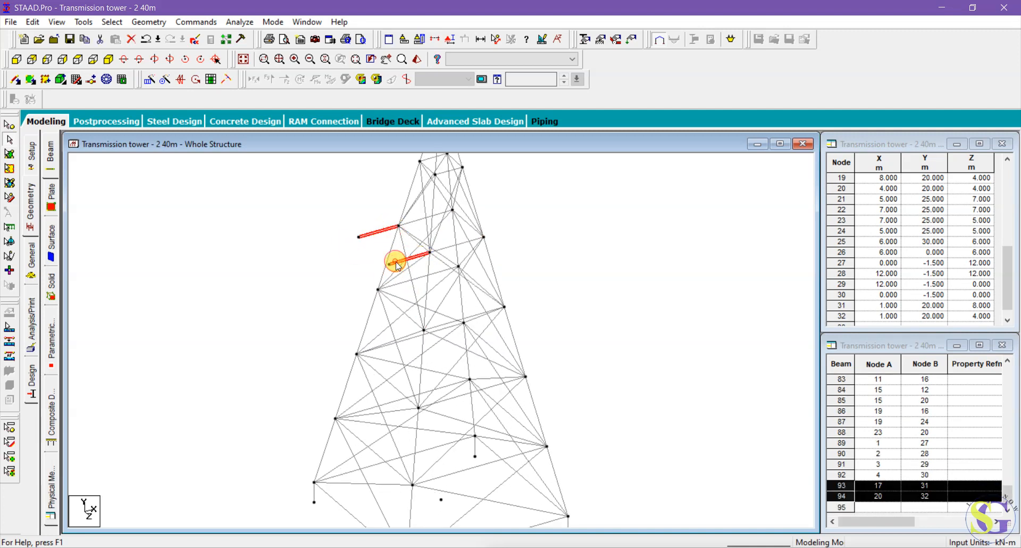
click(76, 80)
click(431, 296)
click(562, 297)
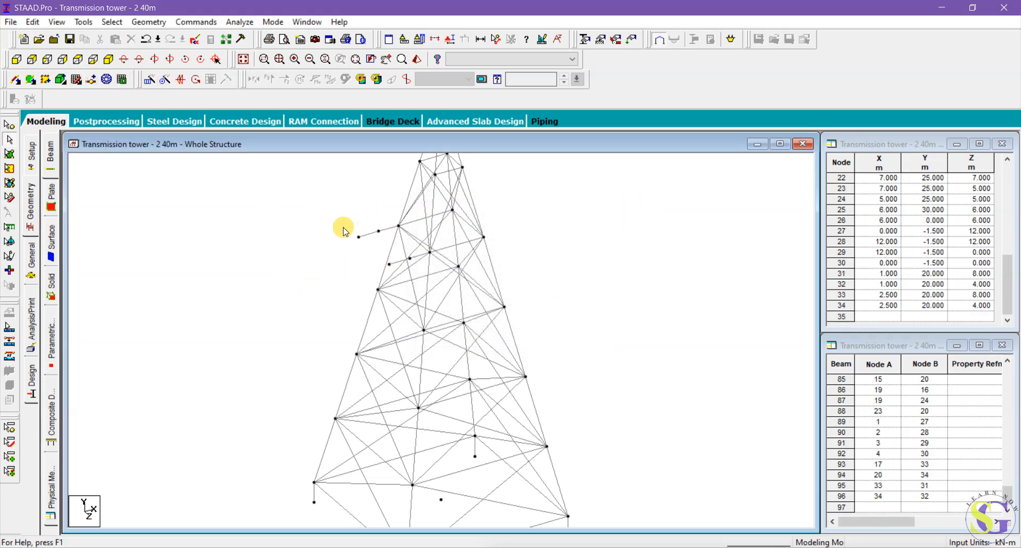
Raise vertical posts from the two arm midpoint nodes with a linked 3D Repeat along Y, using 1 step of 1.5 m
click(9, 126)
click(380, 230)
ctrl+click(411, 258)
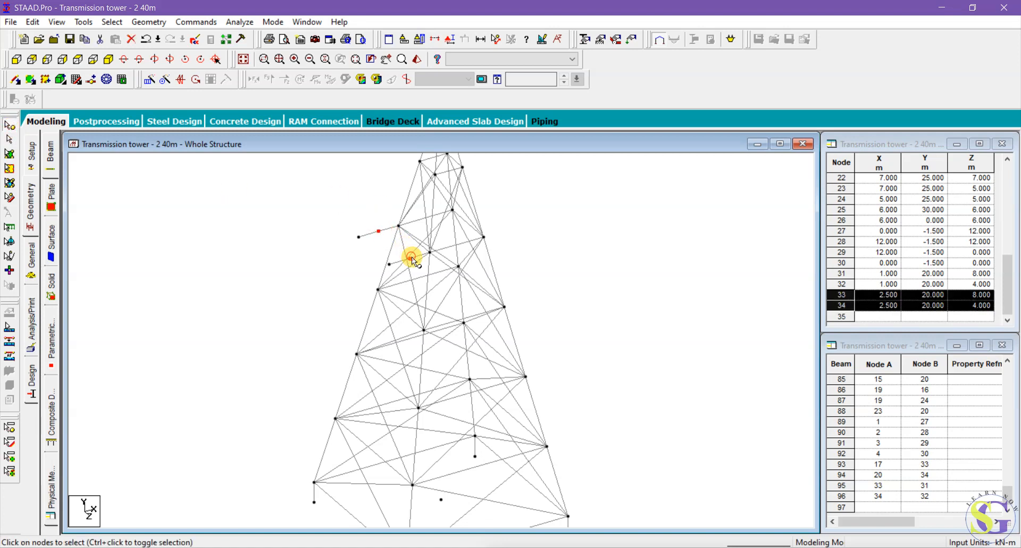
click(150, 80)
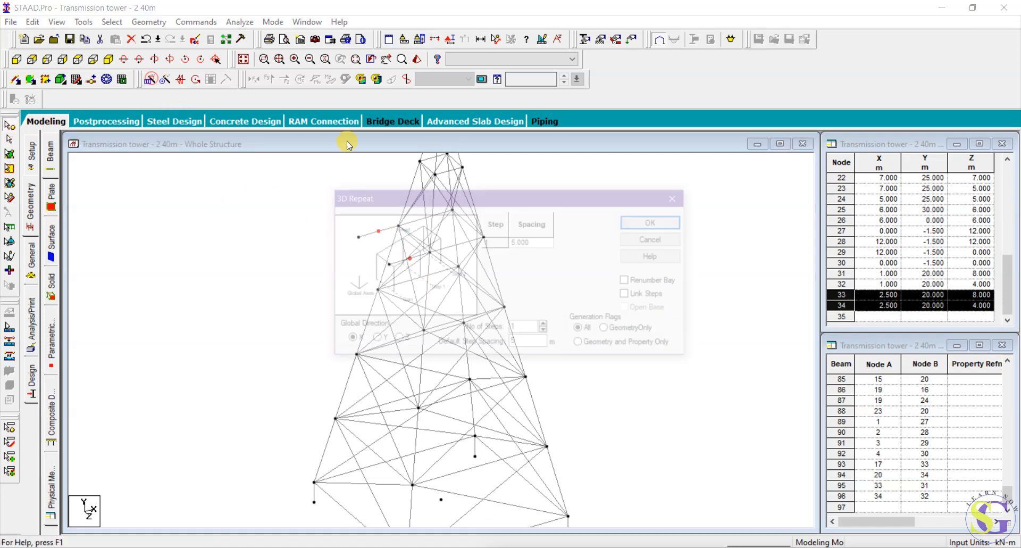
click(375, 340)
double_click(515, 345)
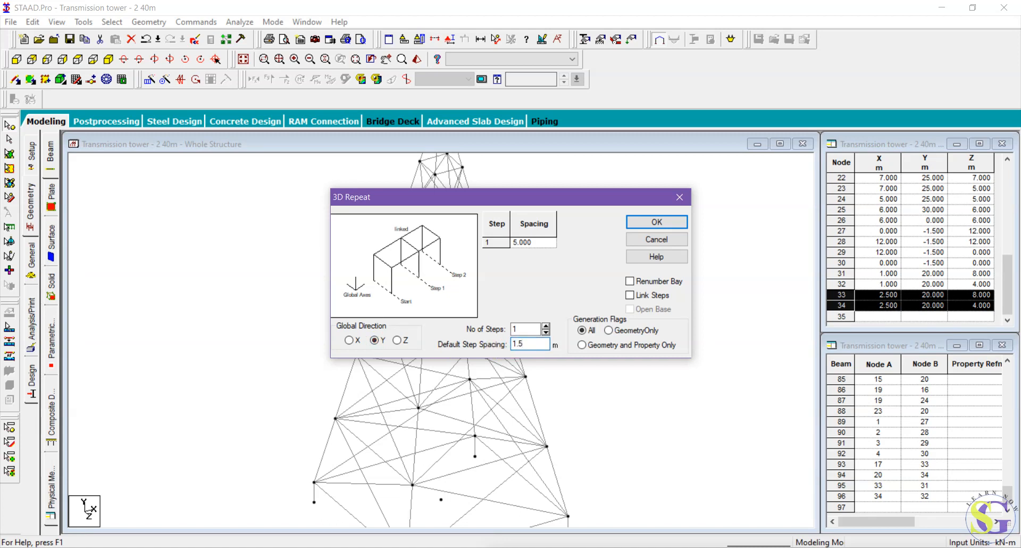
click(630, 296)
click(644, 221)
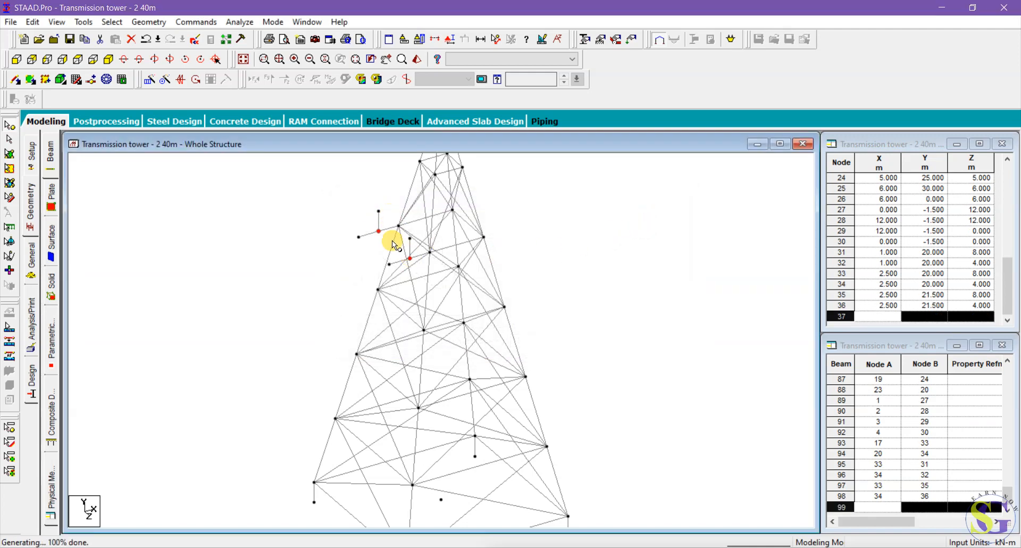
Add sloping beams on both arms from the 25 m level tower nodes through the post tops to the arm tips
scroll(397, 312, down, 2)
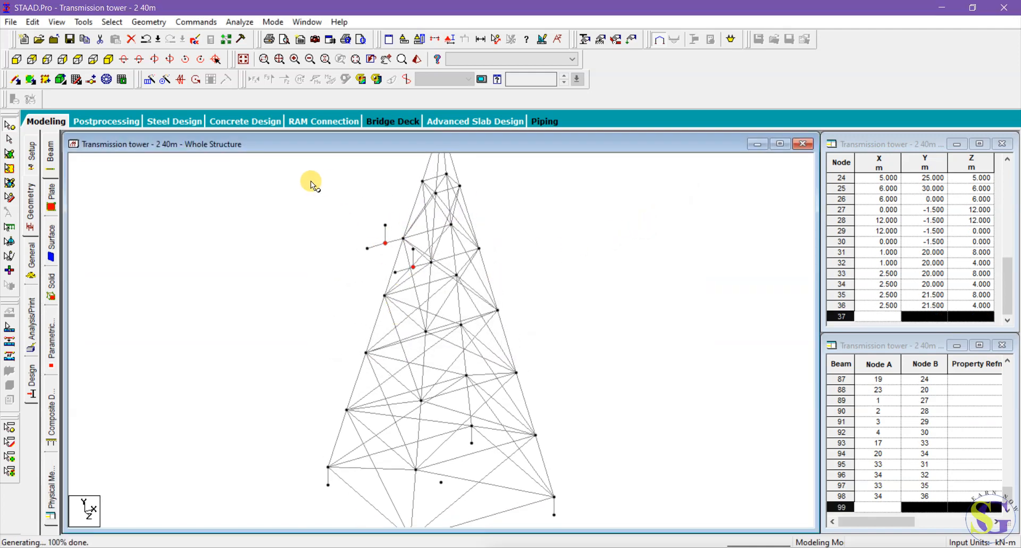
click(15, 80)
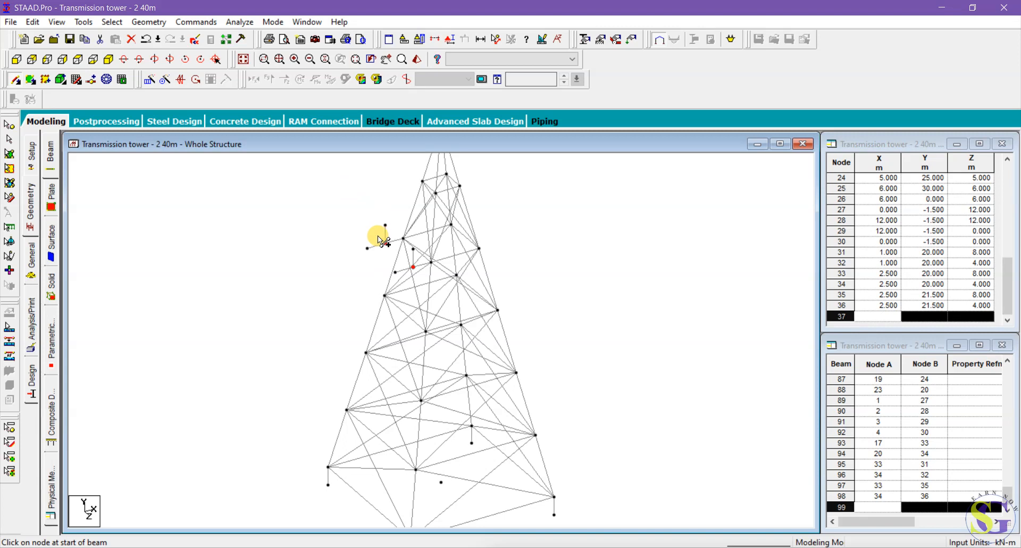
mouse_move(422, 182)
mouse_down()
mouse_move(362, 241)
mouse_move(385, 243)
mouse_up()
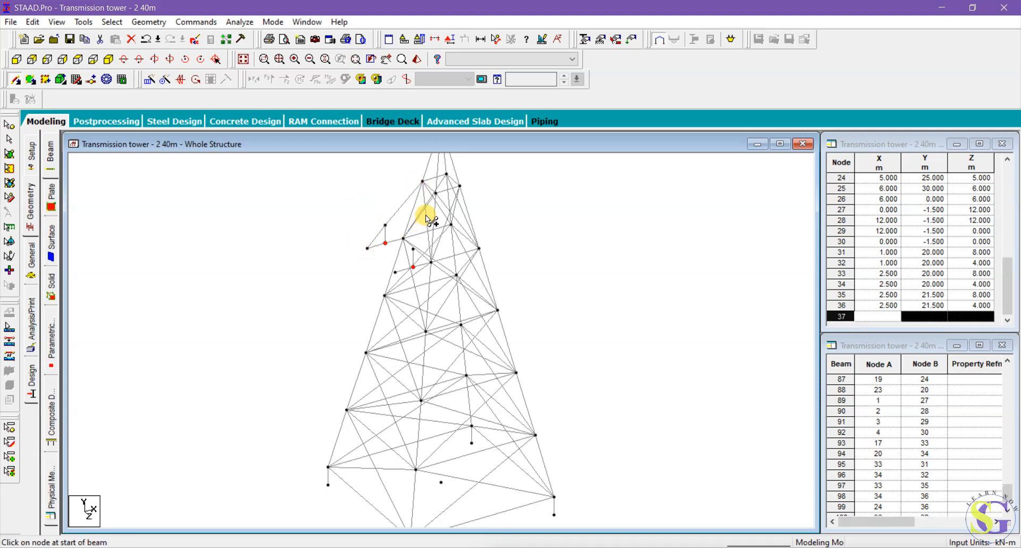
drag(440, 198, 395, 272)
click(427, 270)
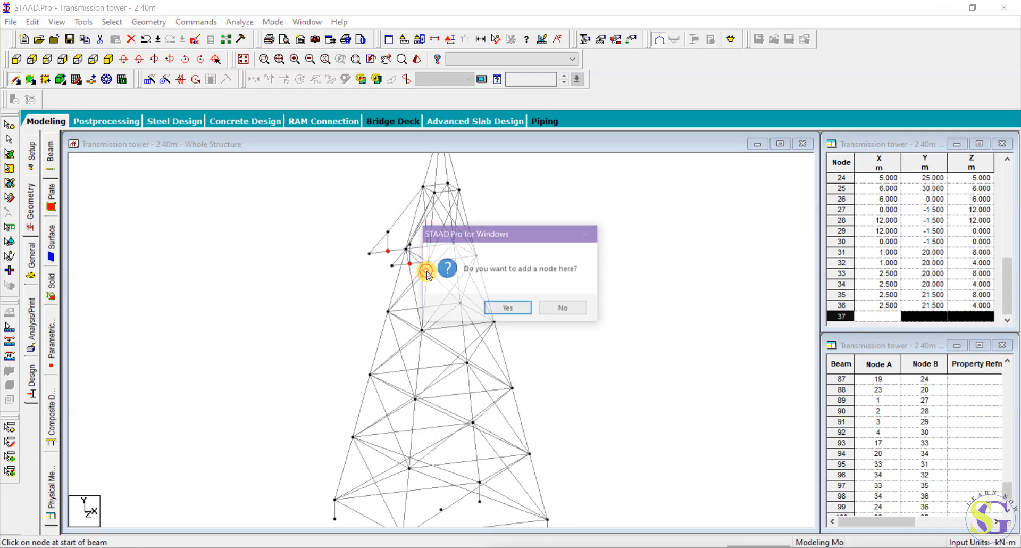
click(564, 308)
Rotate the tower about its vertical axis to examine the cross-arm framing from the opposite side
key(Right)
key(Right)
key(Right)
key(Right)
key(Right)
key(Right)
key(Right)
key(Right)
key(Right)
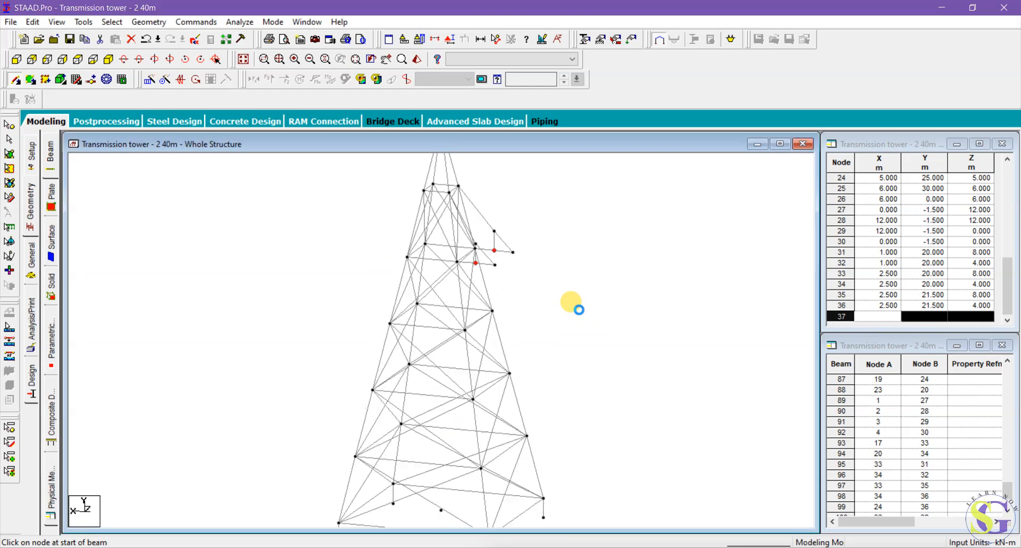
key(Right)
key(Right)
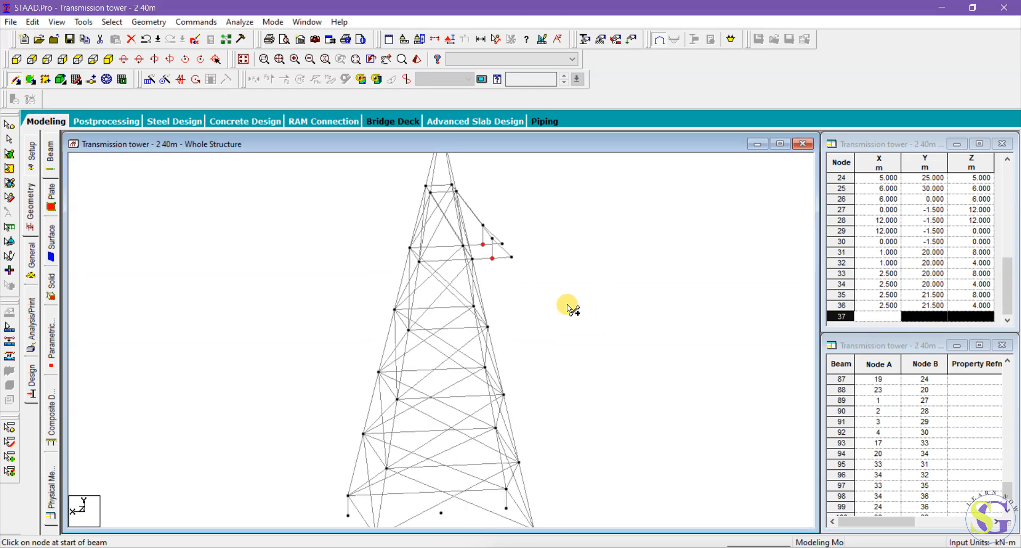
Tie the two cantilevered arms together with cross beams between their midpoint nodes and between their tips at the 20 m level
key(Right)
key(Right)
key(Right)
key(Right)
key(Right)
key(Right)
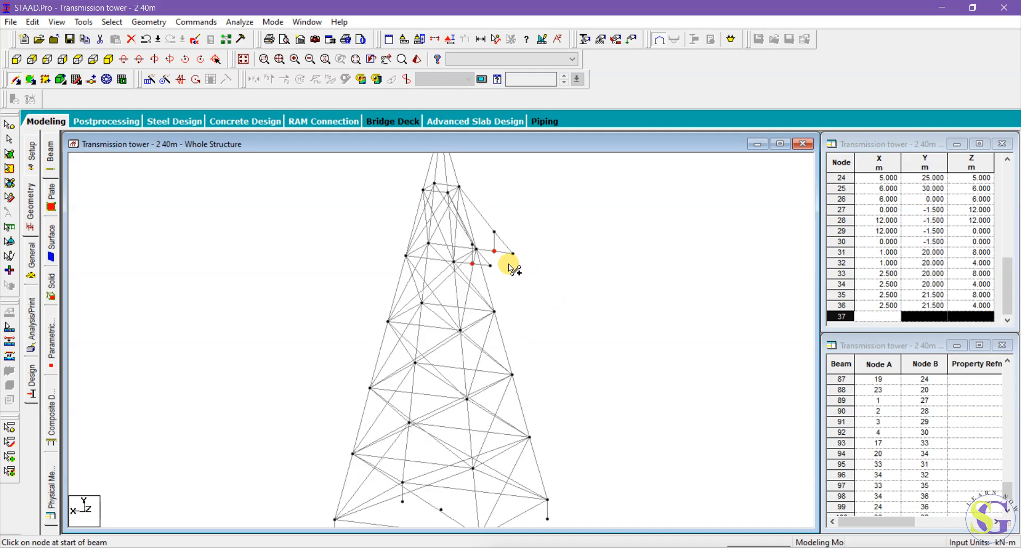
mouse_move(468, 264)
mouse_down()
mouse_move(494, 251)
mouse_move(512, 255)
mouse_up()
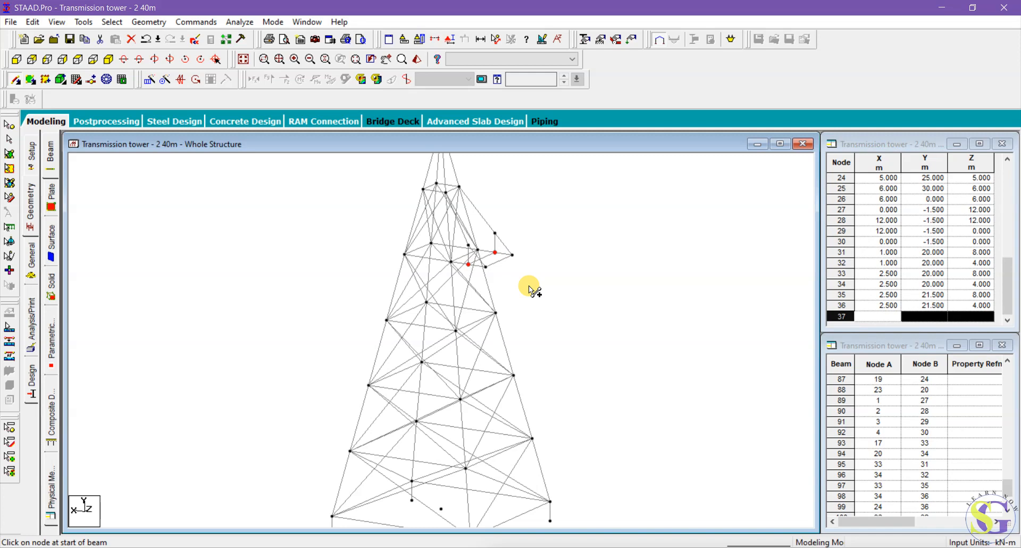
Rotate the tower about its vertical axis and examine the tied cross-arm framing from several sides
key(Left)
key(Left)
key(Left)
key(Left)
key(Left)
key(Left)
key(Left)
key(Left)
key(Left)
key(Left)
key(Left)
key(Left)
key(Left)
key(Left)
key(Left)
key(Left)
key(Left)
key(Left)
key(Left)
key(Left)
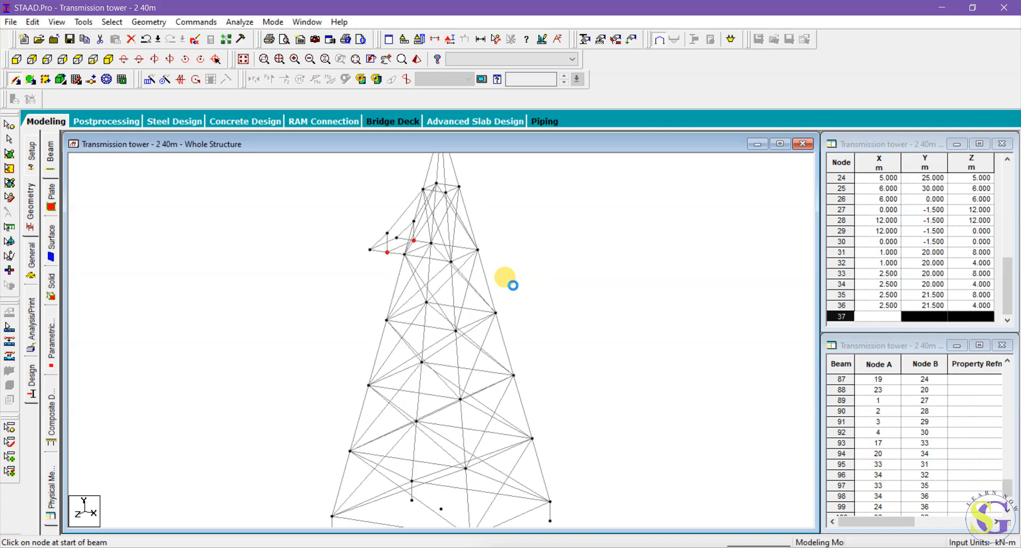
key(Left)
key(Left)
key(Left)
key(Left)
key(Left)
key(Left)
key(Left)
key(Left)
key(Left)
key(Left)
key(Left)
key(Left)
key(Left)
key(Left)
key(Left)
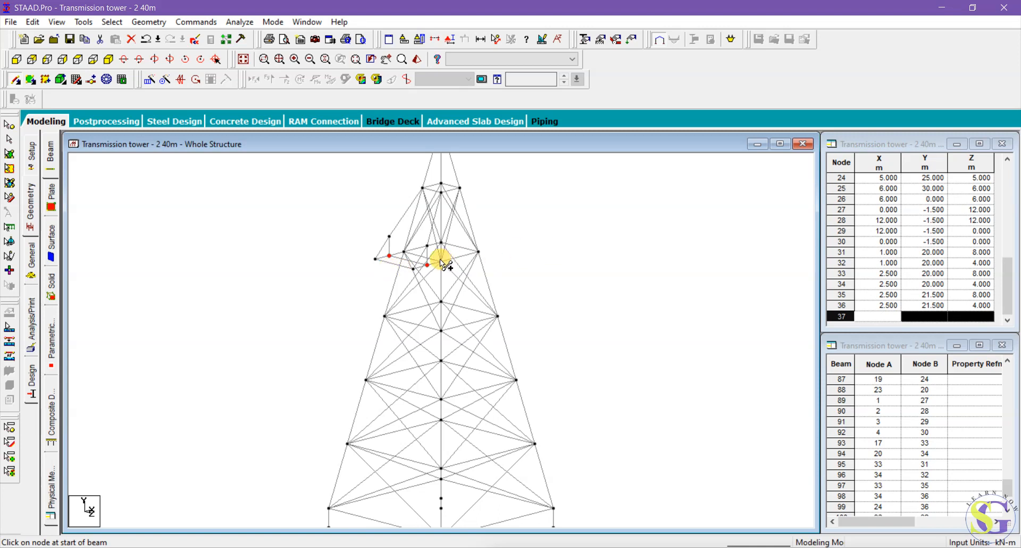
key(Left)
key(Left)
key(Left)
key(Left)
key(Left)
key(Left)
key(Left)
key(Left)
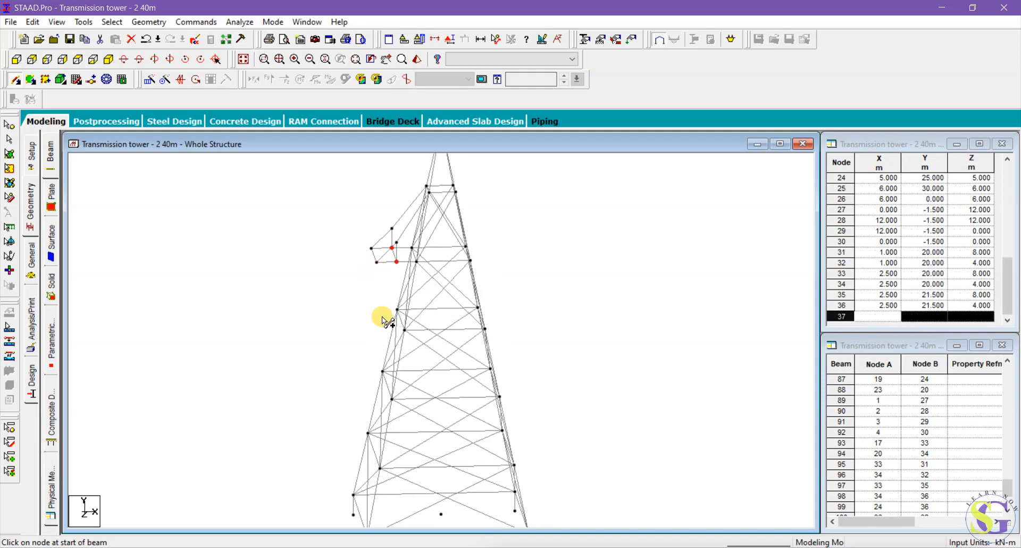
scroll(396, 332, down, 4)
scroll(393, 253, up, 4)
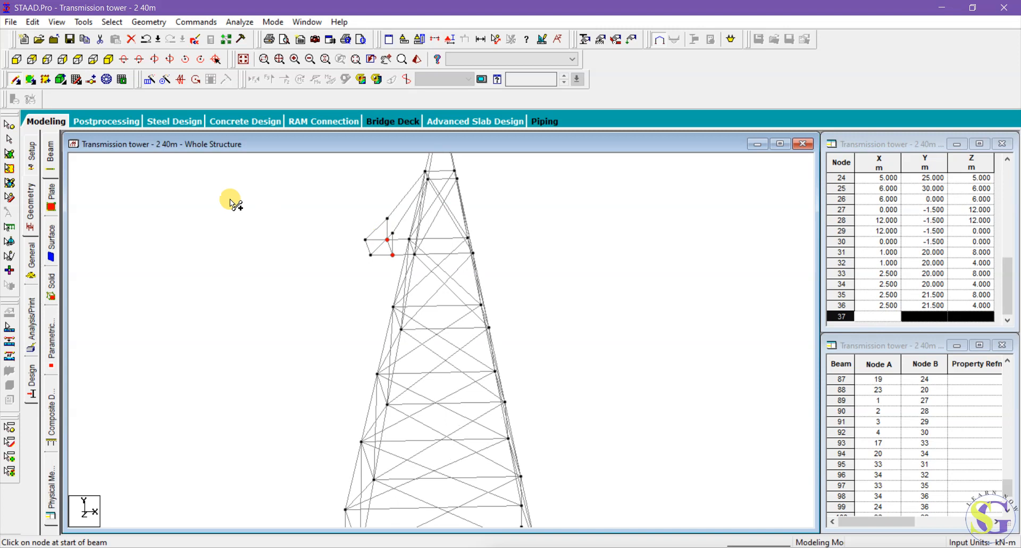
Select all the cross-arm members, beams 93 to 104, including the sloping beams, vertical posts, horizontal arms and cross ties
click(9, 138)
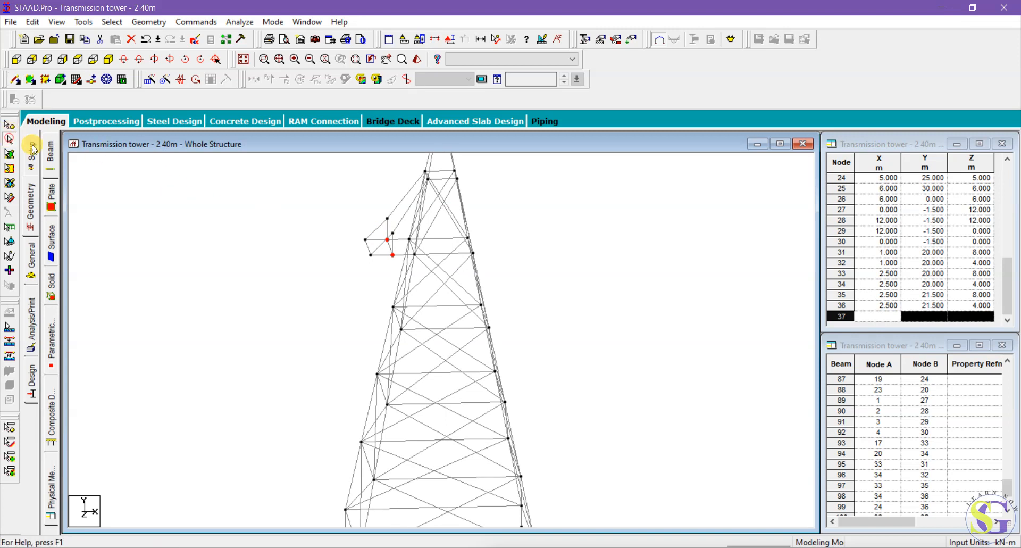
click(398, 209)
ctrl+click(403, 214)
ctrl+click(378, 228)
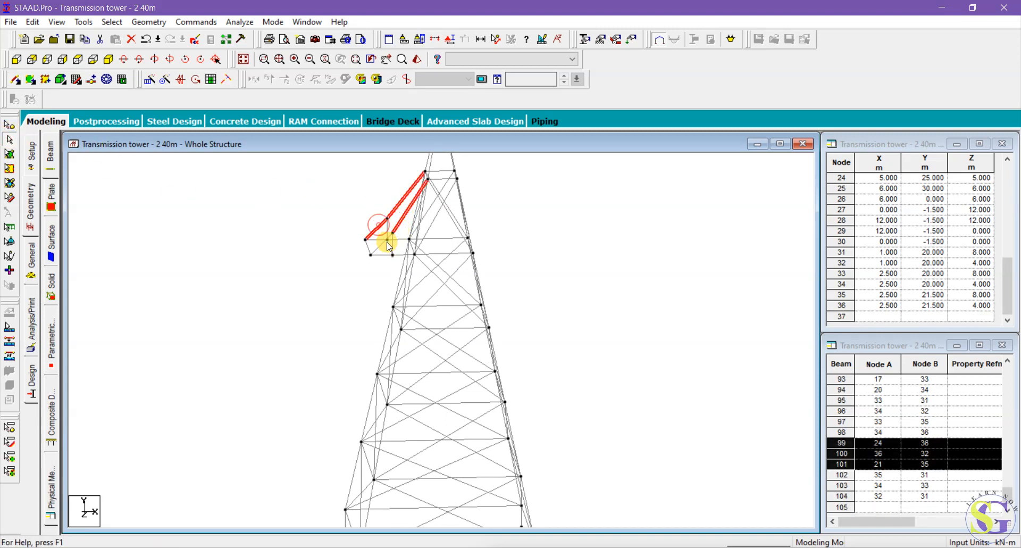
ctrl+click(383, 244)
ctrl+click(389, 230)
ctrl+click(398, 239)
ctrl+click(393, 248)
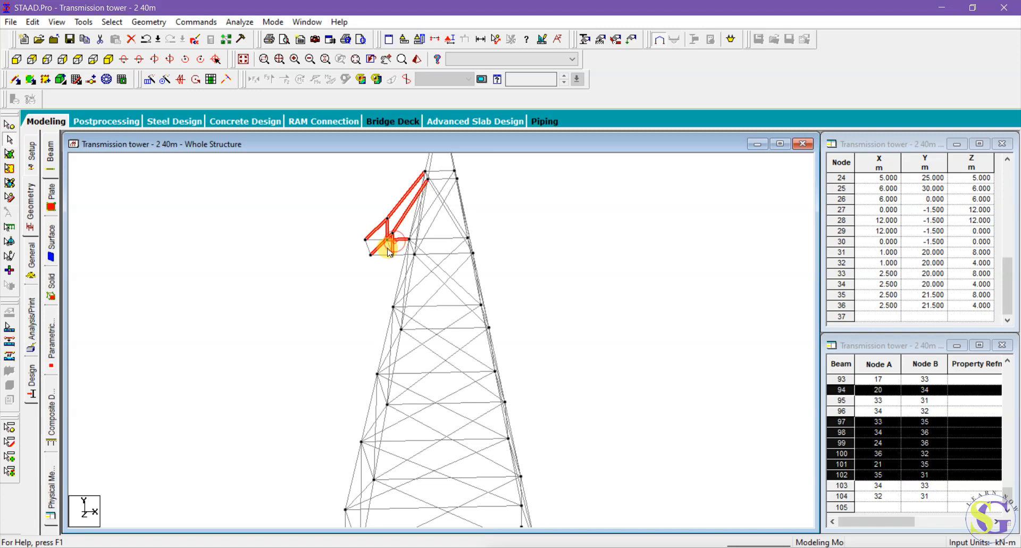
ctrl+click(395, 255)
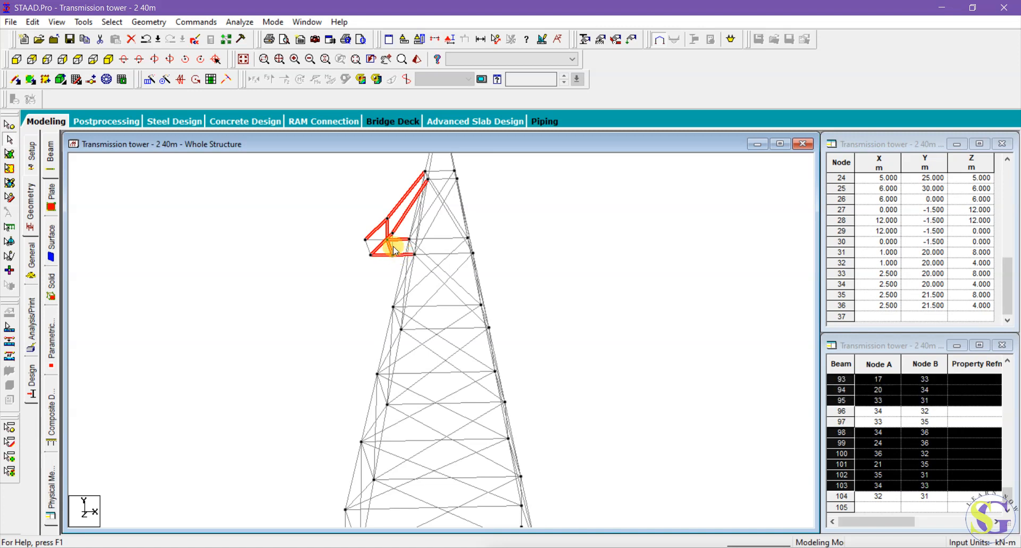
ctrl+click(394, 245)
ctrl+click(401, 243)
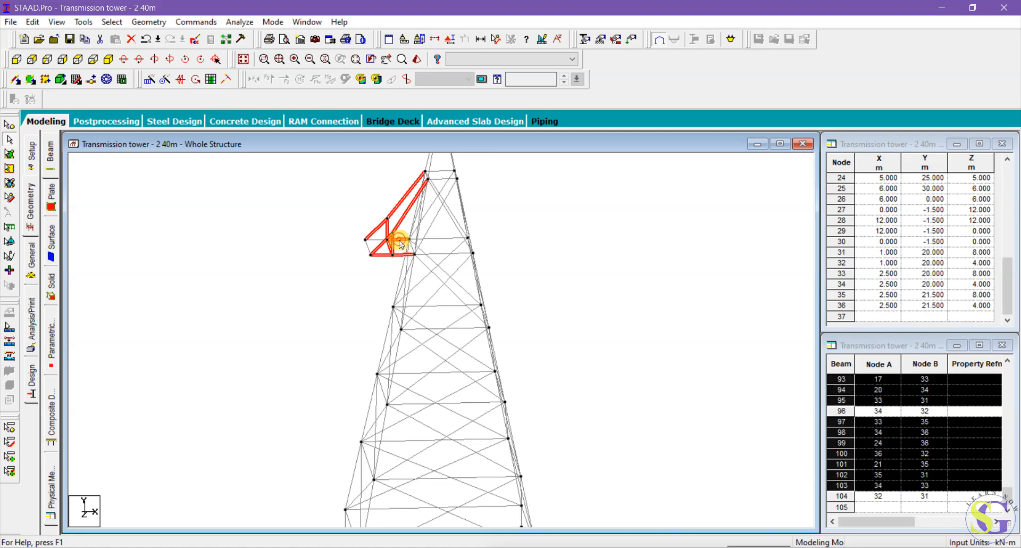
ctrl+click(370, 248)
ctrl+click(374, 239)
ctrl+click(373, 231)
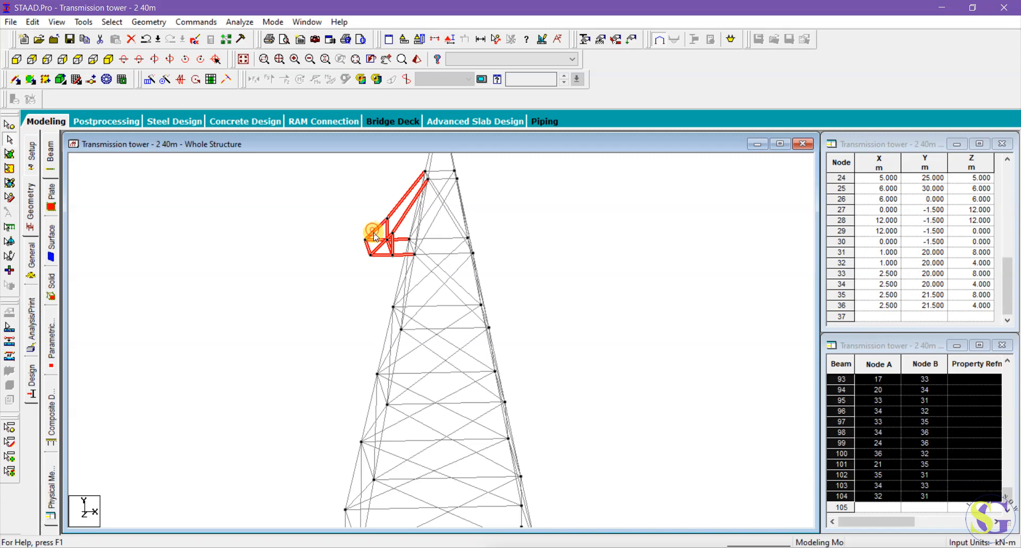
Turn the tower about its vertical axis to check the selected cross-arm members and show the full structure
key(Left)
key(Left)
key(Left)
key(Left)
key(Left)
key(Left)
key(Left)
key(Left)
key(Left)
key(Left)
key(Left)
key(Left)
key(Left)
key(Left)
key(Left)
key(Left)
key(Left)
key(Left)
key(Left)
key(Left)
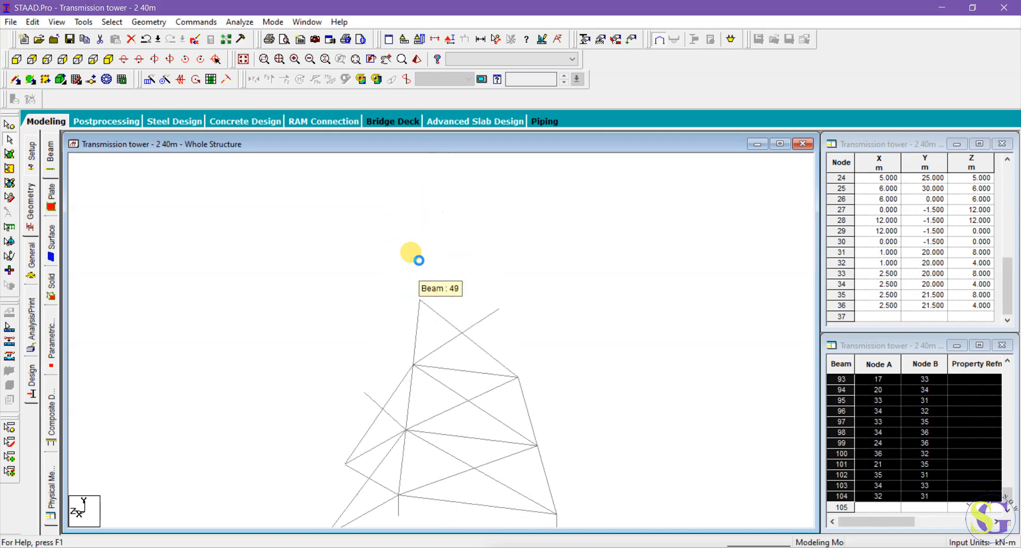
key(Left)
key(Left)
key(Left)
key(Left)
key(Left)
key(Left)
key(Left)
key(Left)
key(Left)
key(Left)
key(Left)
key(Left)
key(Left)
key(Left)
key(Left)
key(Left)
key(Left)
key(Left)
key(Left)
key(Left)
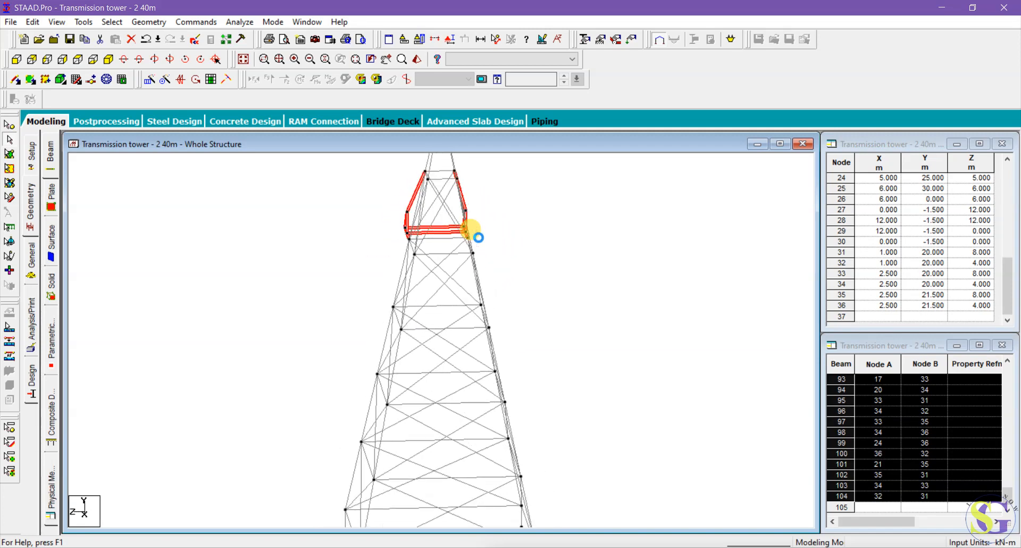
key(Left)
key(Left)
key(Left)
key(Left)
key(Left)
key(Left)
key(Left)
key(Left)
key(Left)
key(Left)
key(Left)
key(Left)
key(Left)
key(Left)
key(Left)
key(Left)
key(Left)
key(Left)
key(Left)
key(Left)
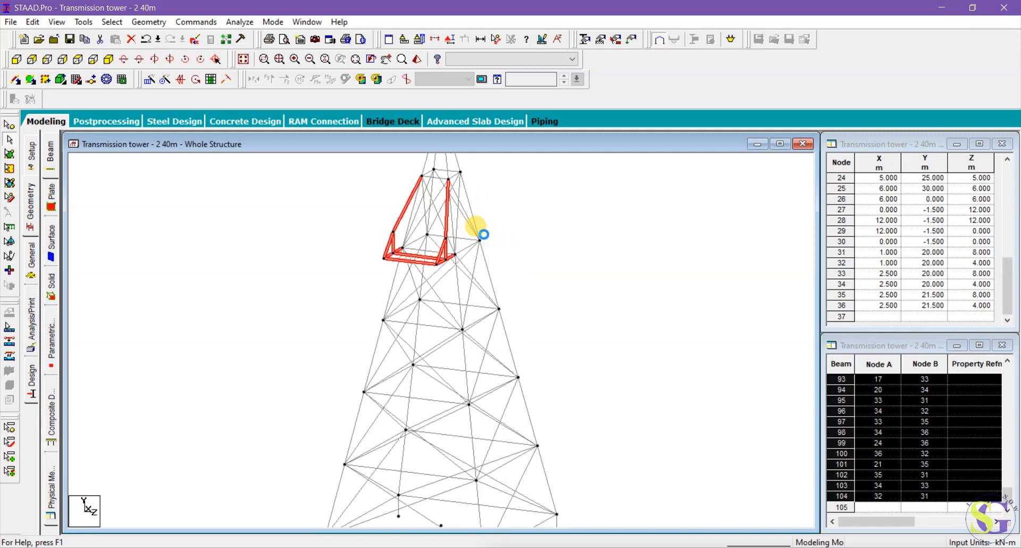
scroll(504, 222, down, 3)
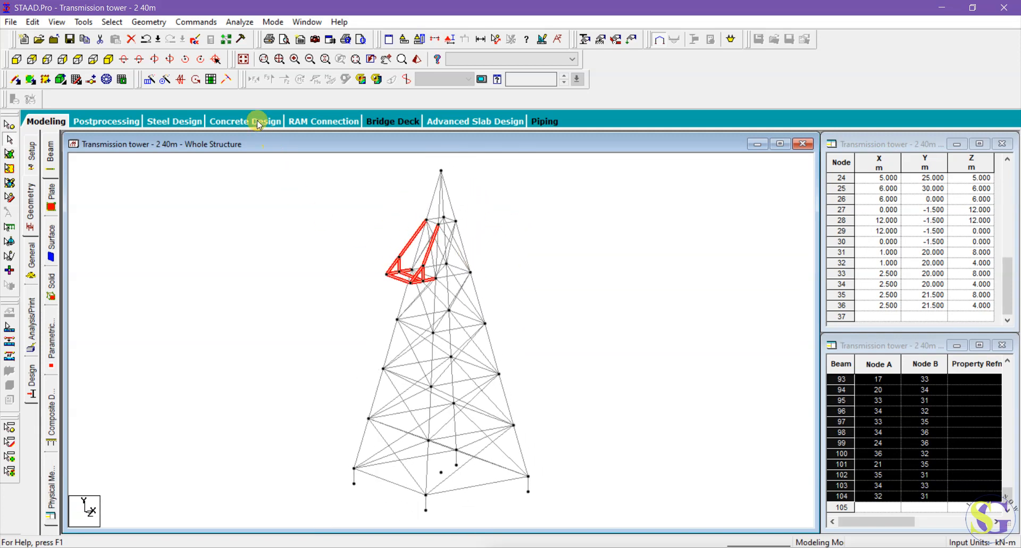
Copy the selected cross-arm to the opposite face with a 3D Circular repeat about Y through base centre node 26, 360 degrees, 2 steps
click(167, 81)
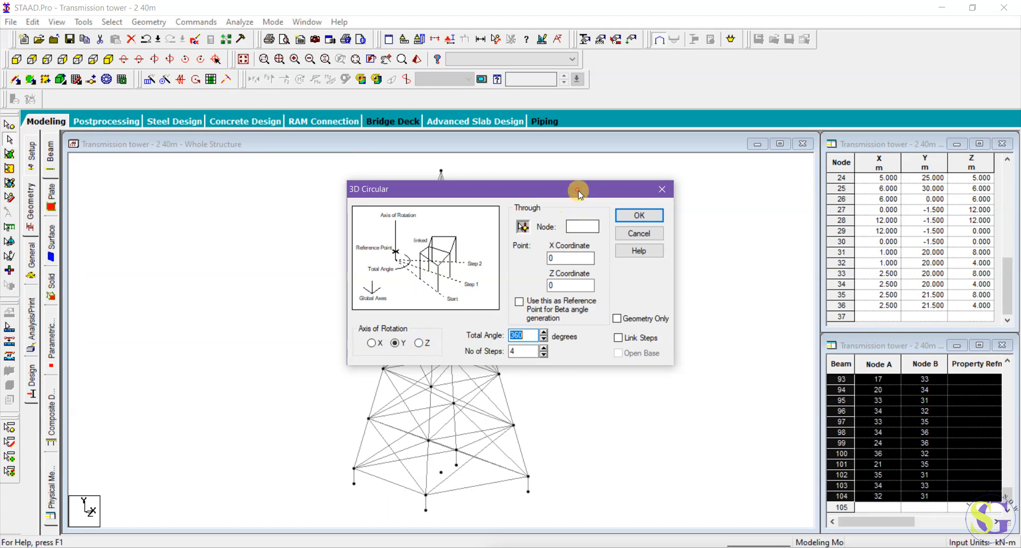
drag(578, 190, 788, 154)
click(734, 198)
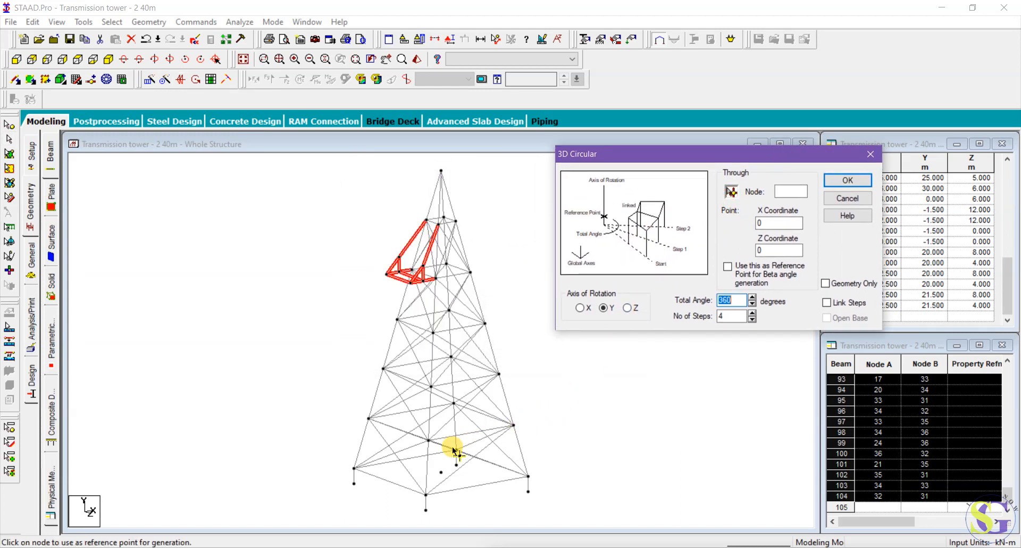
click(441, 472)
click(733, 307)
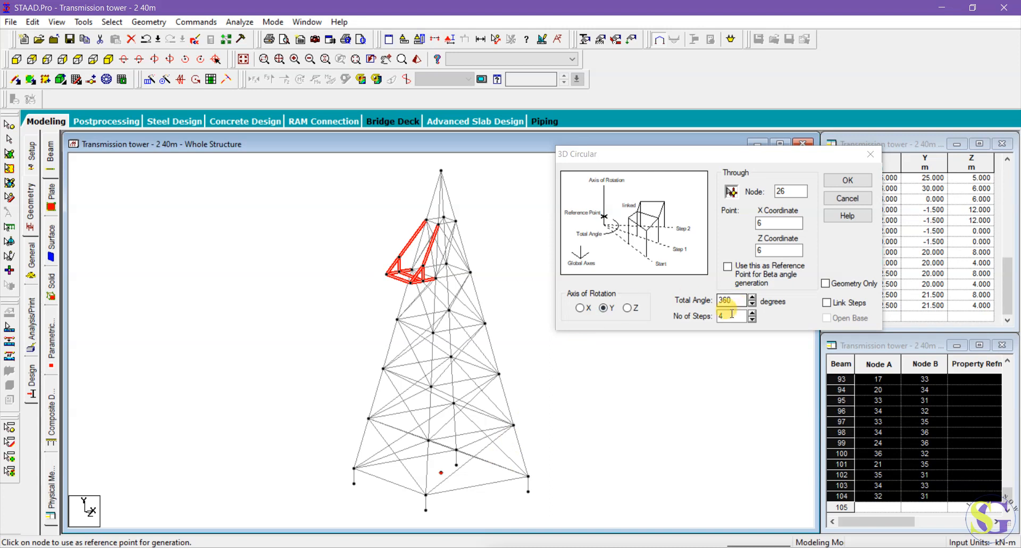
double_click(726, 317)
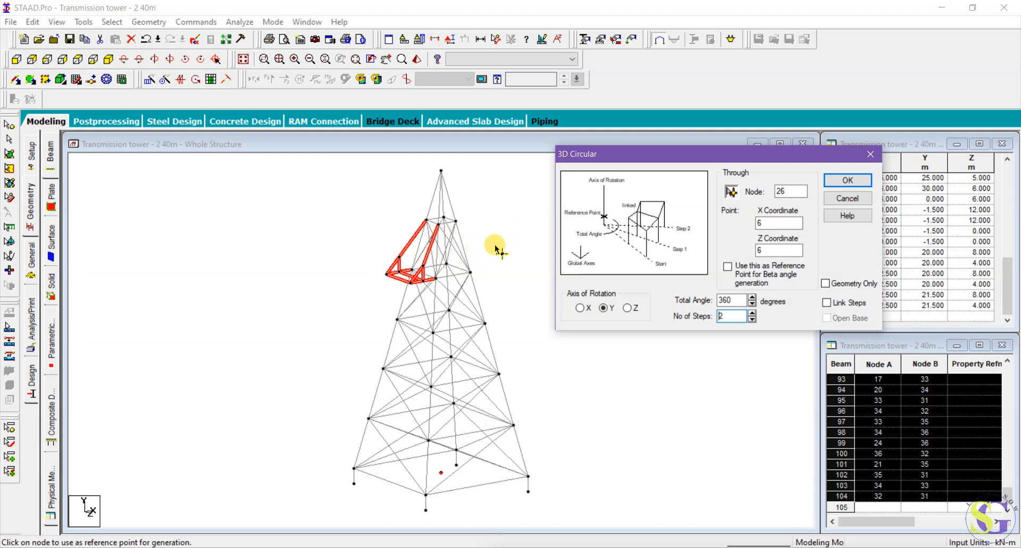
click(850, 180)
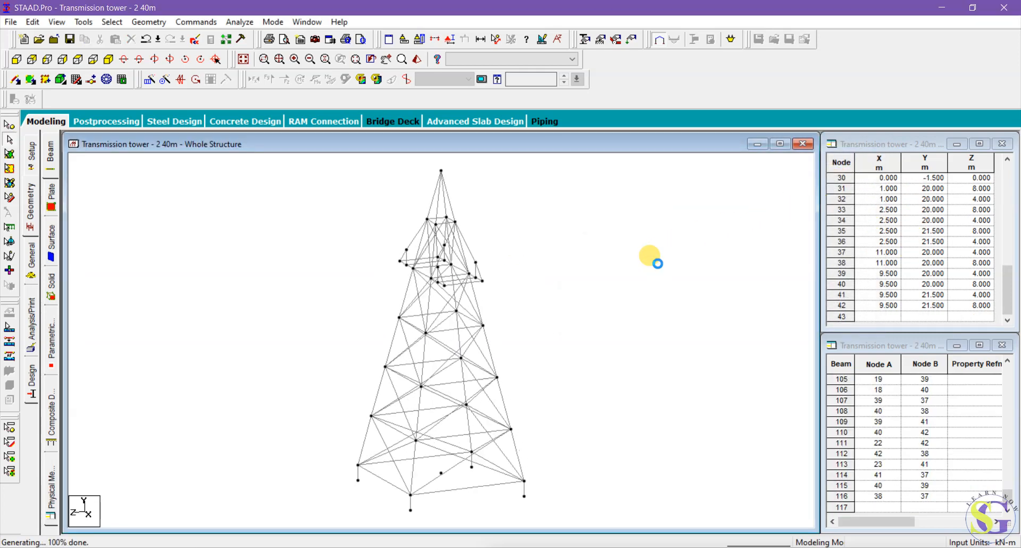
Rotate the whole tower about its vertical axis to examine the cross-arms on both faces
key(Left)
key(Left)
key(Left)
key(Left)
key(Left)
key(Left)
key(Left)
key(Left)
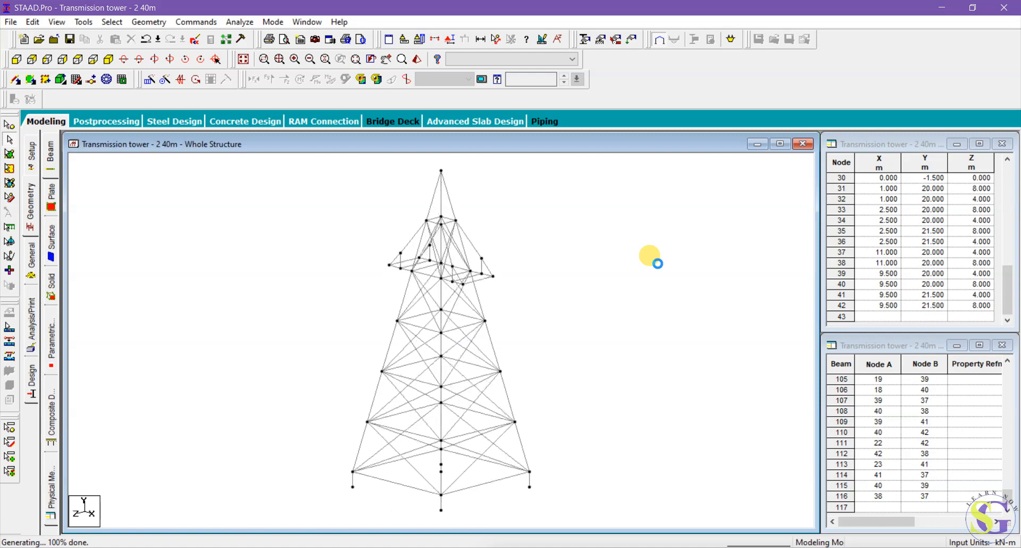
key(Left)
key(Left)
key(Left)
key(Left)
key(Left)
key(Left)
key(Left)
key(Left)
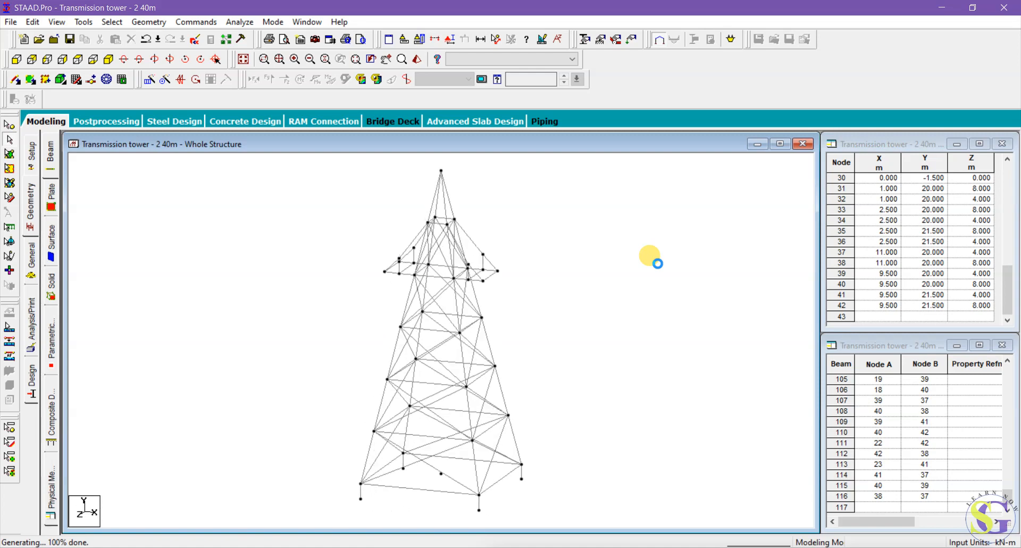
key(Left)
key(Left)
key(Left)
key(Left)
key(Left)
key(Left)
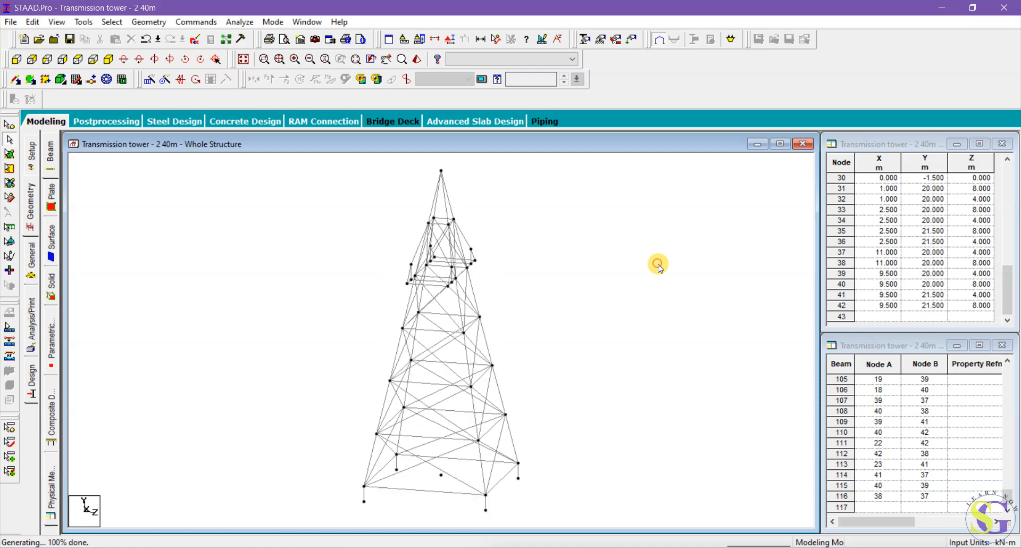
Define a rectangular concrete section property with YD 0.650 m and ZD 0.600 m
click(24, 258)
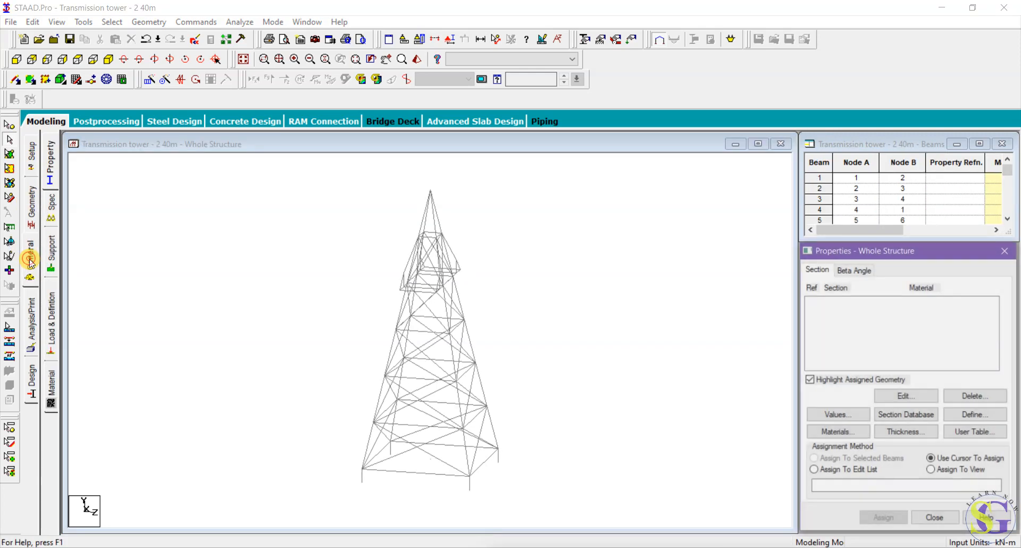
click(952, 414)
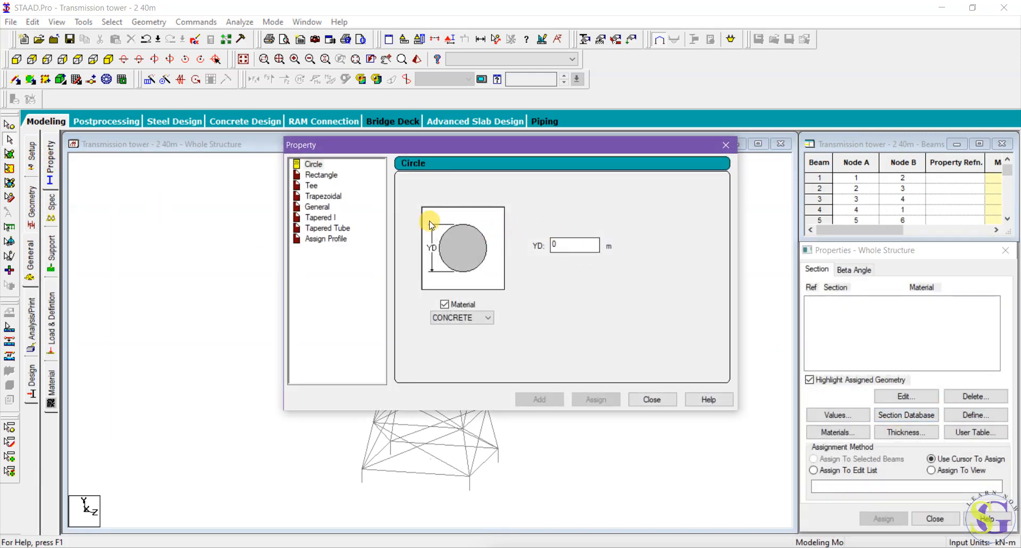
click(321, 175)
click(314, 164)
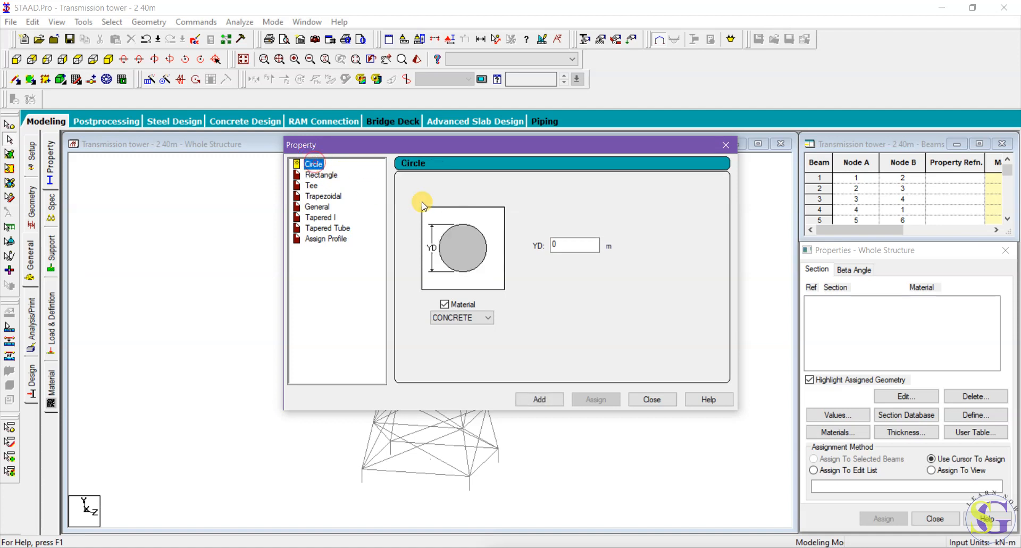
click(325, 175)
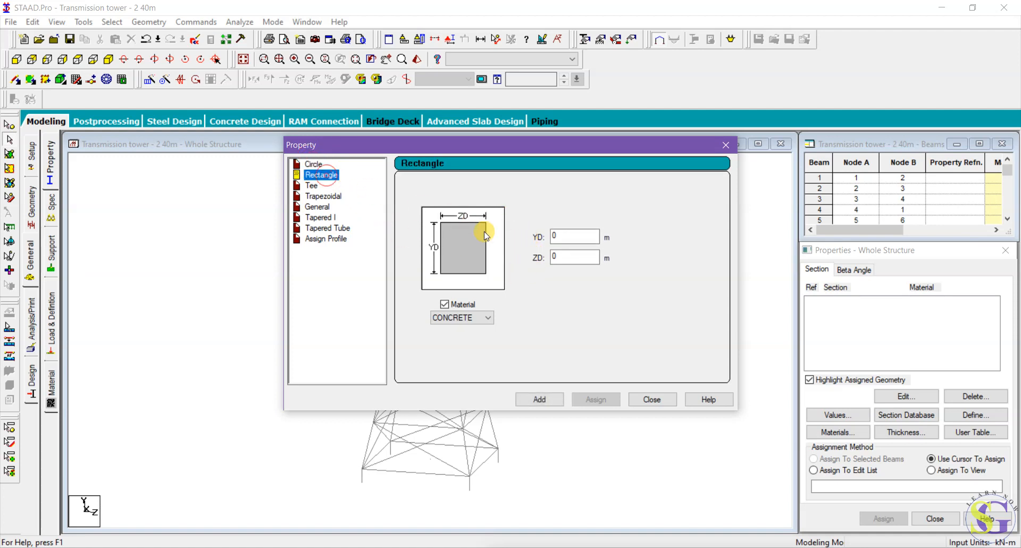
click(556, 237)
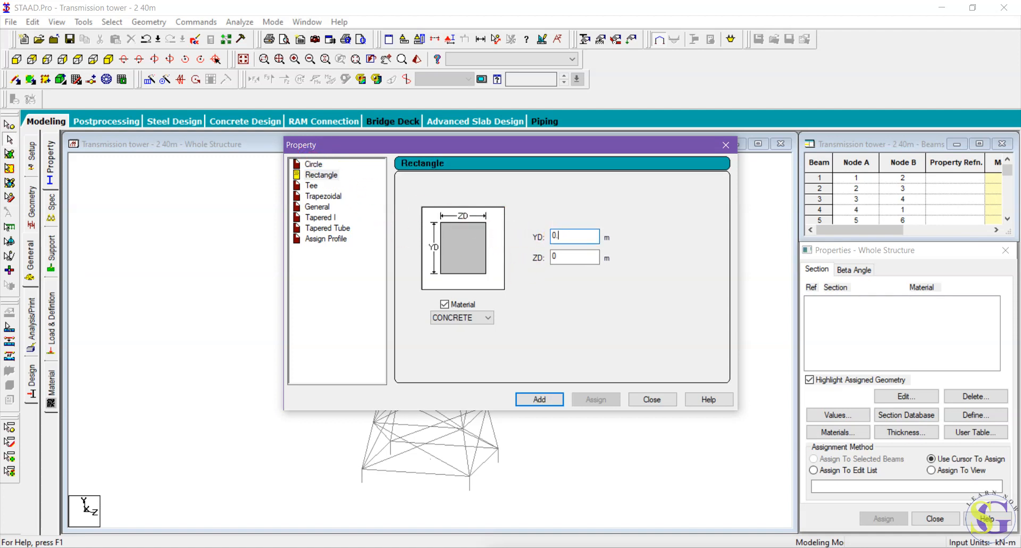
text(.65)
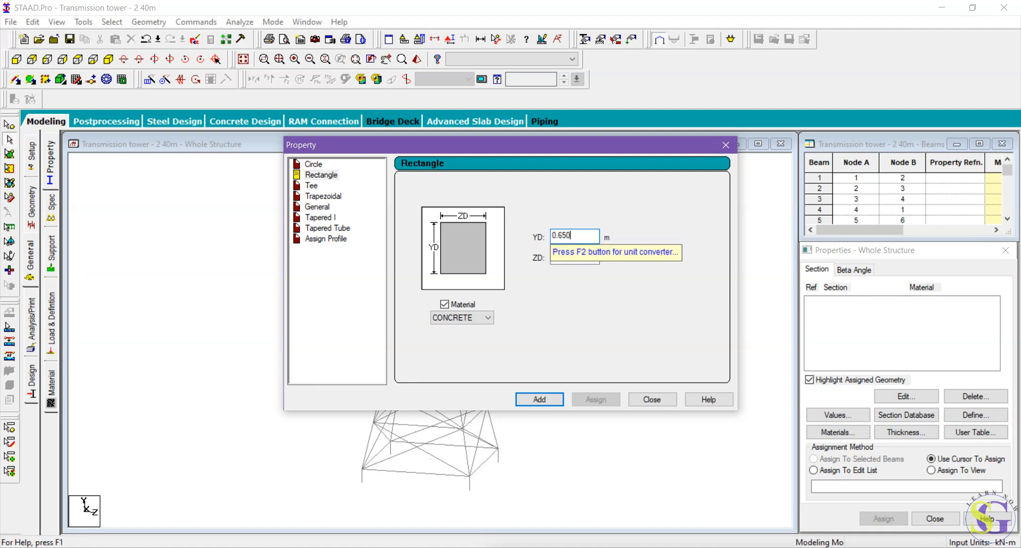
click(572, 257)
text(.600)
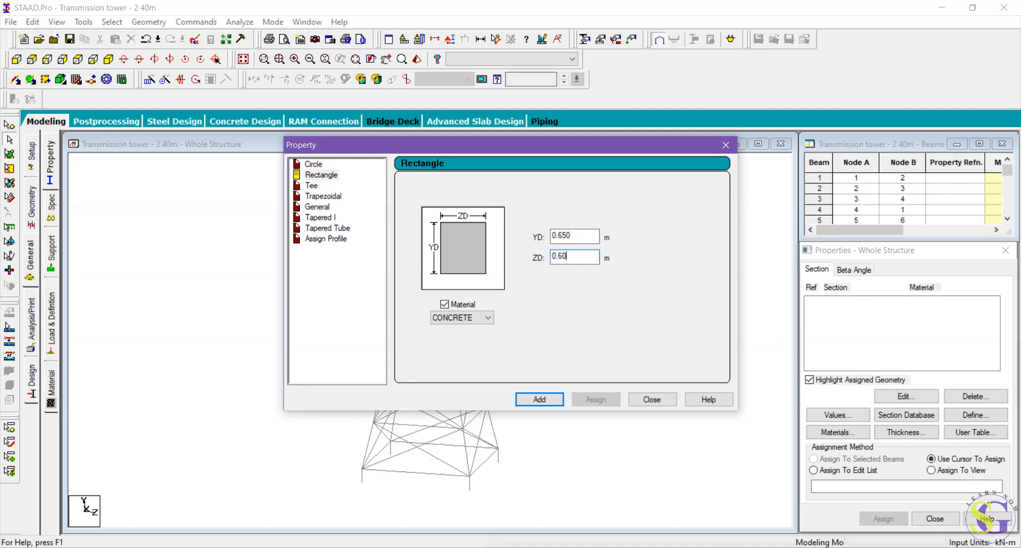
click(539, 399)
click(649, 399)
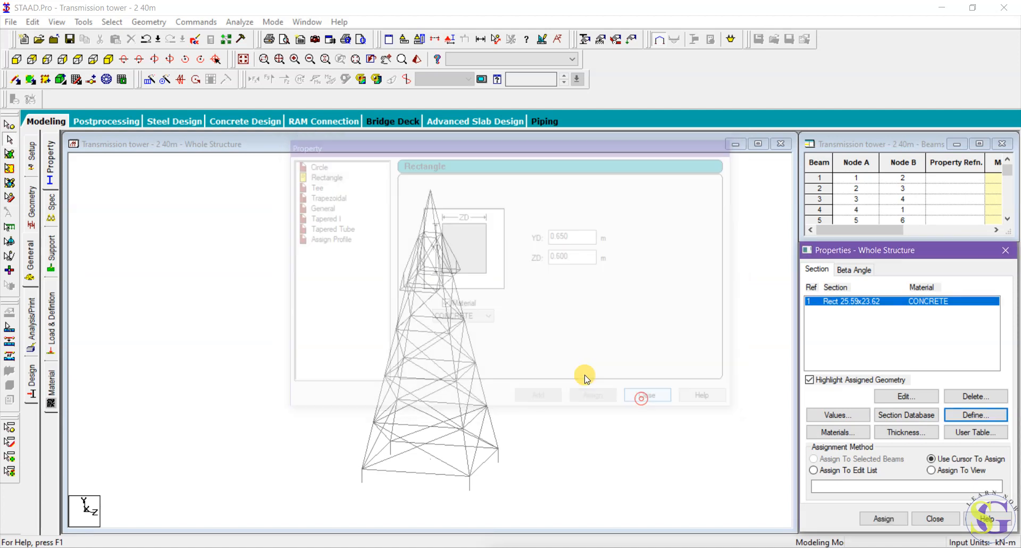
Assign the rectangular concrete section to the four foundation stubs, beams 89 to 92, at the tower base
click(32, 60)
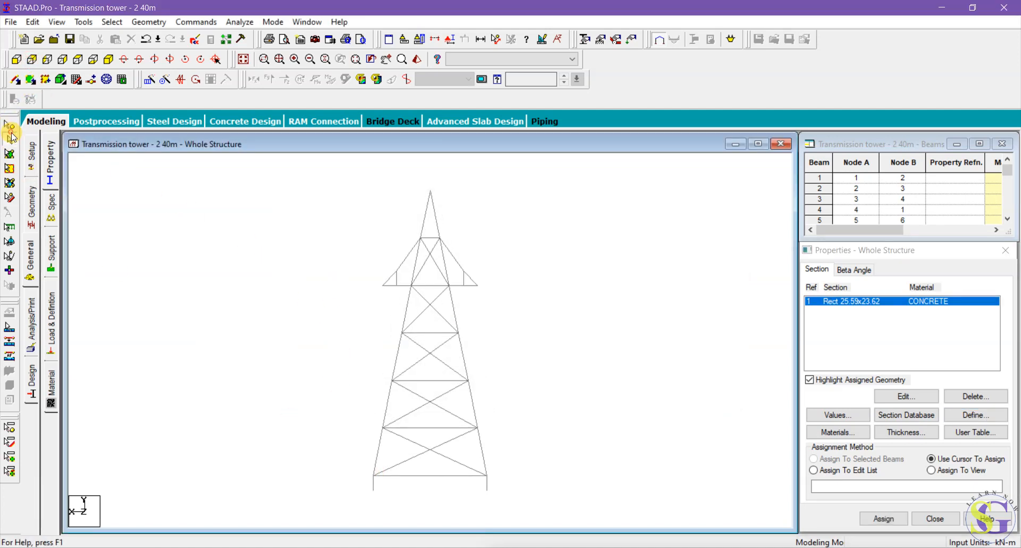
drag(516, 502, 353, 484)
drag(501, 498, 356, 487)
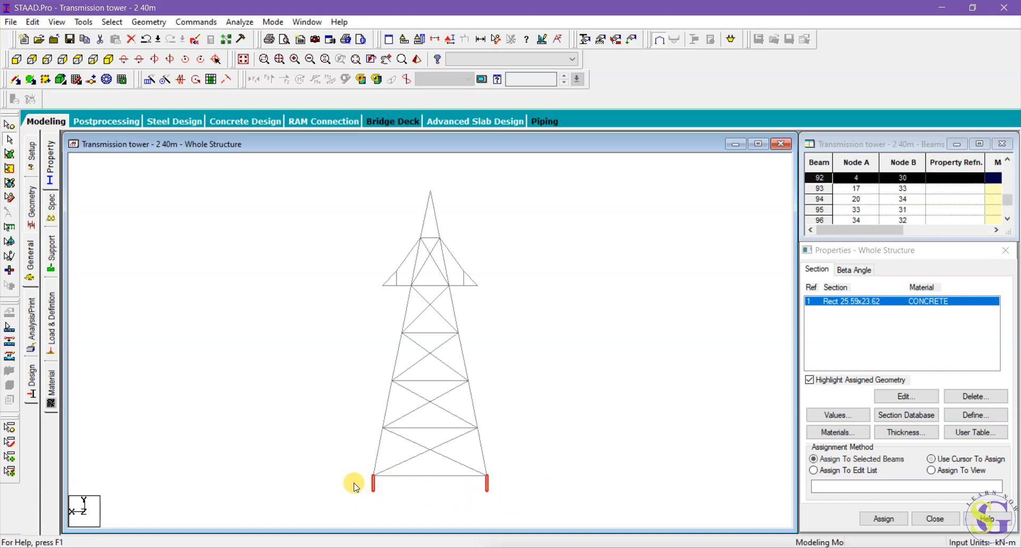
click(883, 517)
click(916, 422)
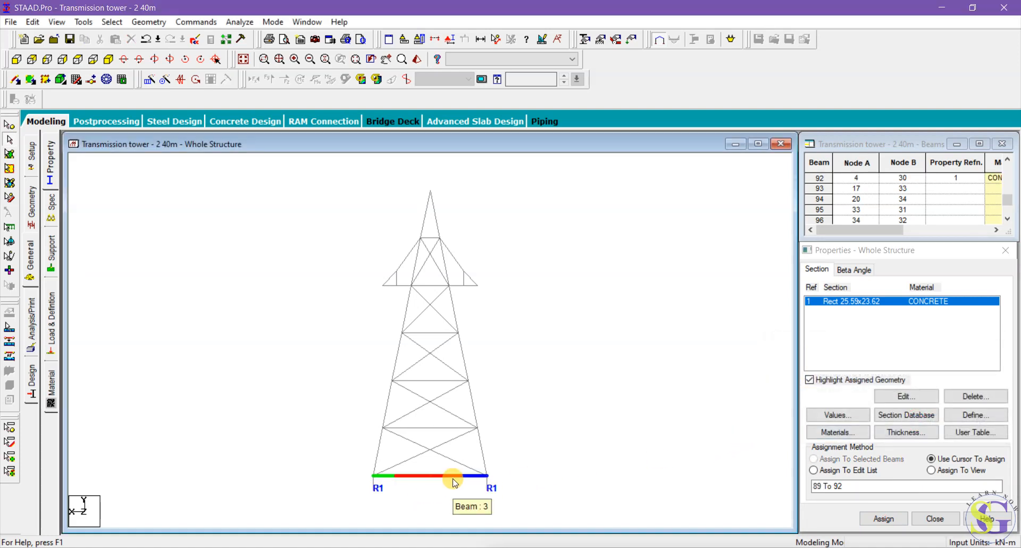
Create a fixed support definition for the tower
click(52, 245)
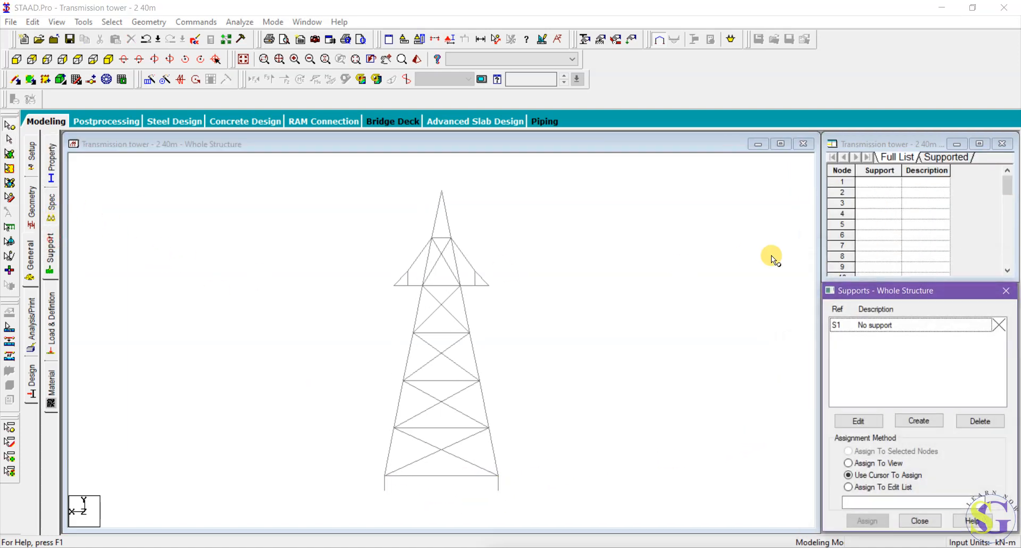
click(915, 420)
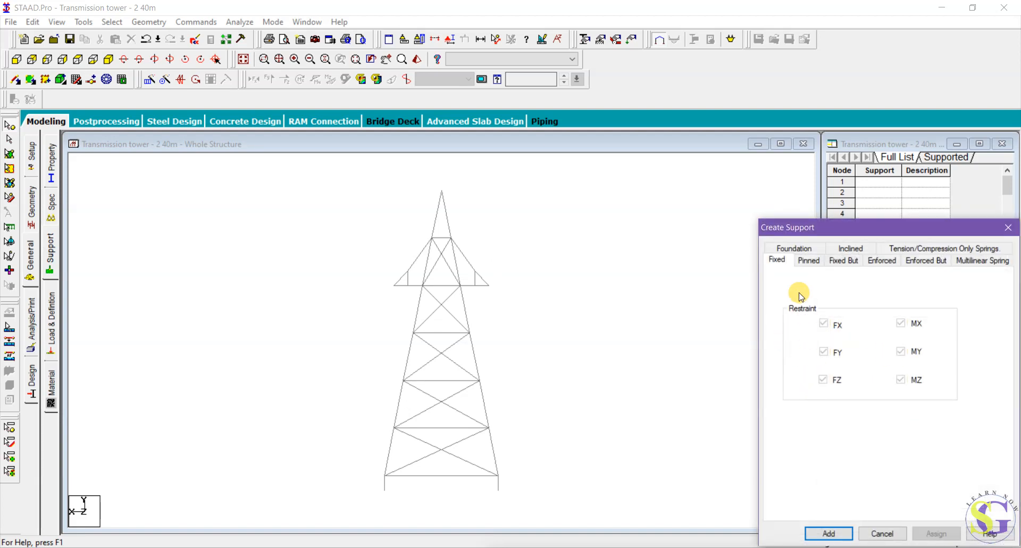
click(829, 532)
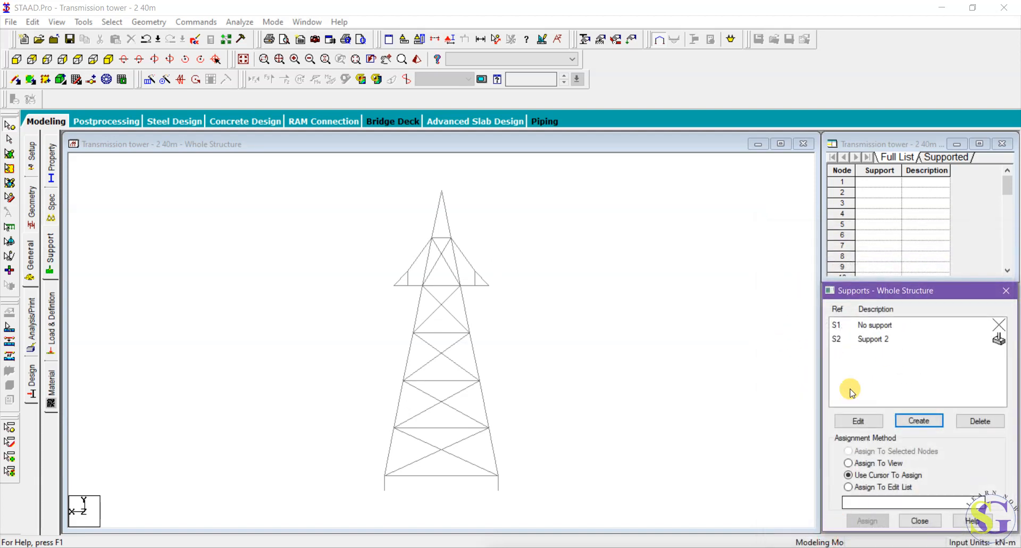
Assign the fixed support to the bottom nodes of the four foundation stubs, nodes 27 to 30
click(862, 339)
click(867, 520)
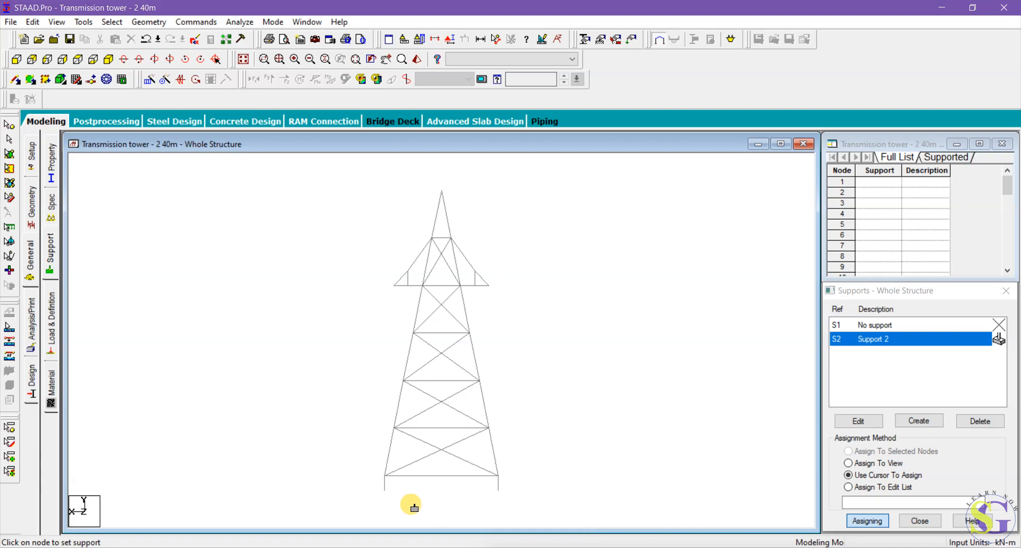
click(384, 490)
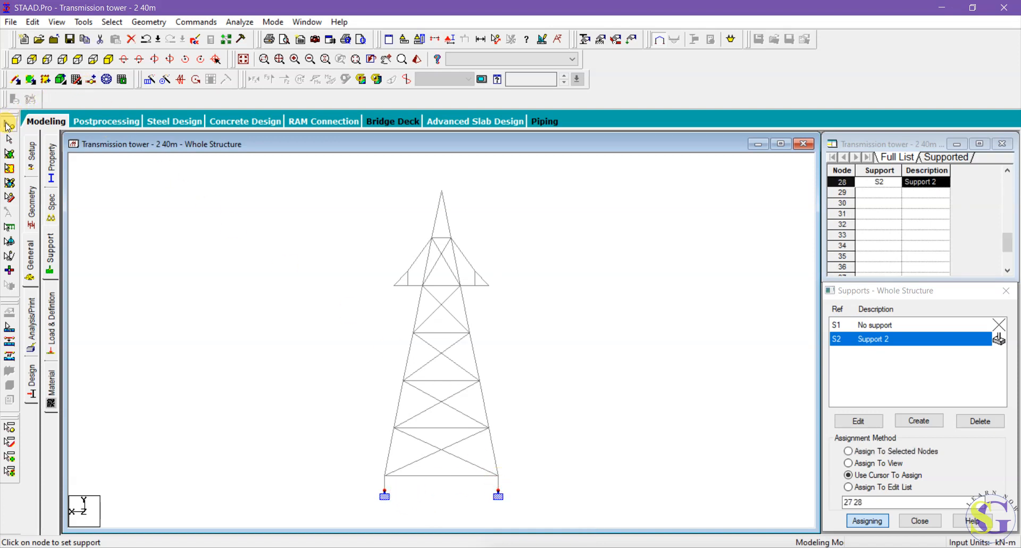
click(8, 126)
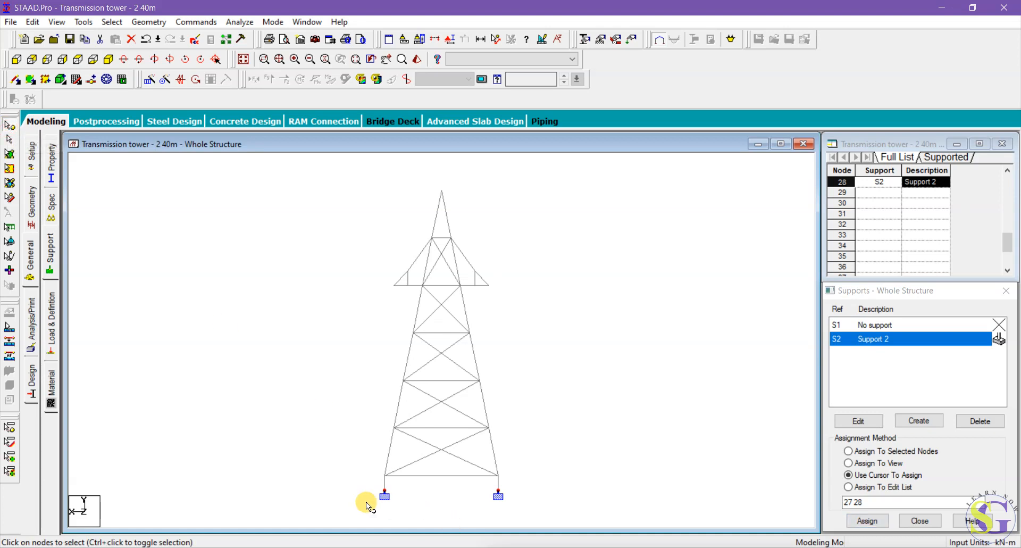
drag(376, 473, 508, 504)
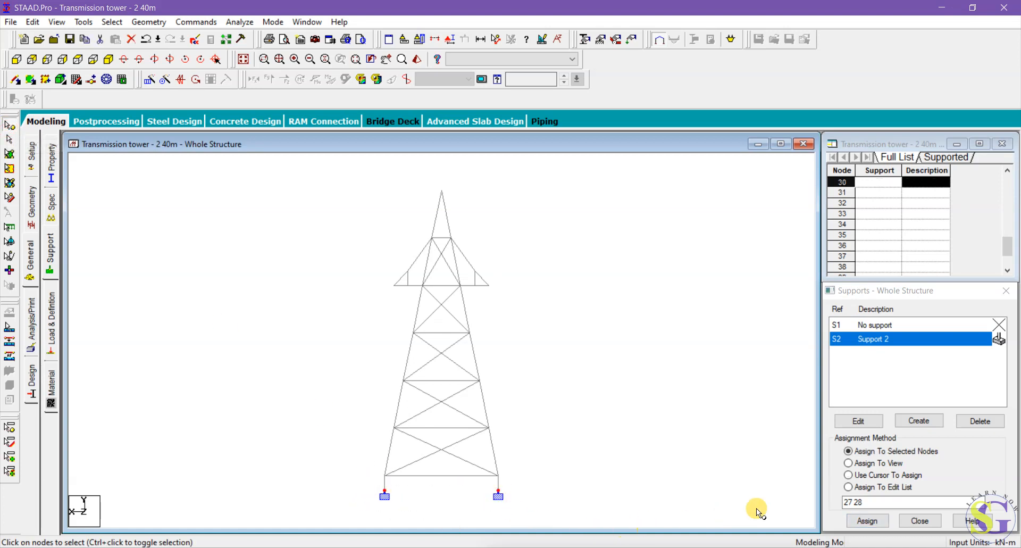
click(857, 521)
click(922, 443)
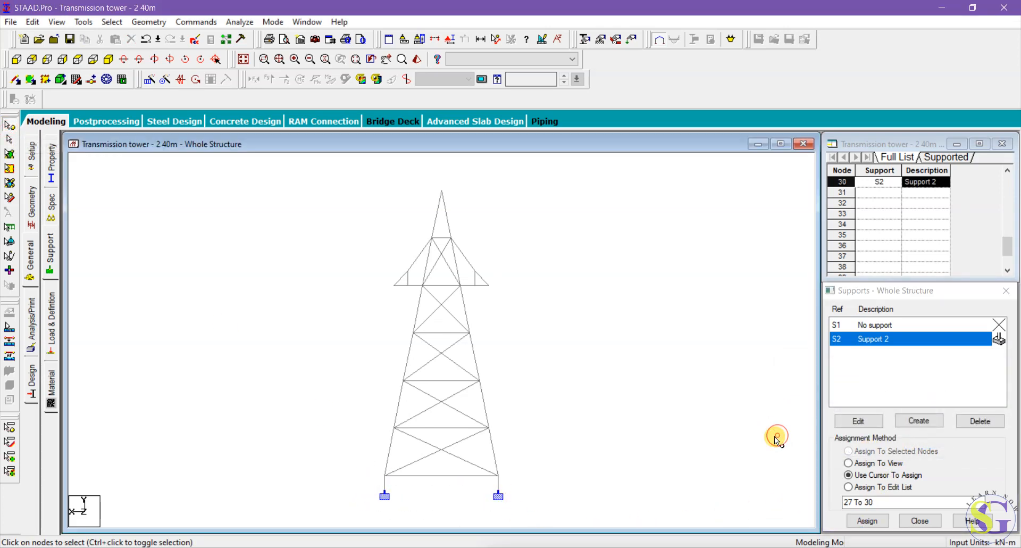
Show the tower in isometric view and inspect its base and foundation stubs in a rotated 3D rendering
click(108, 59)
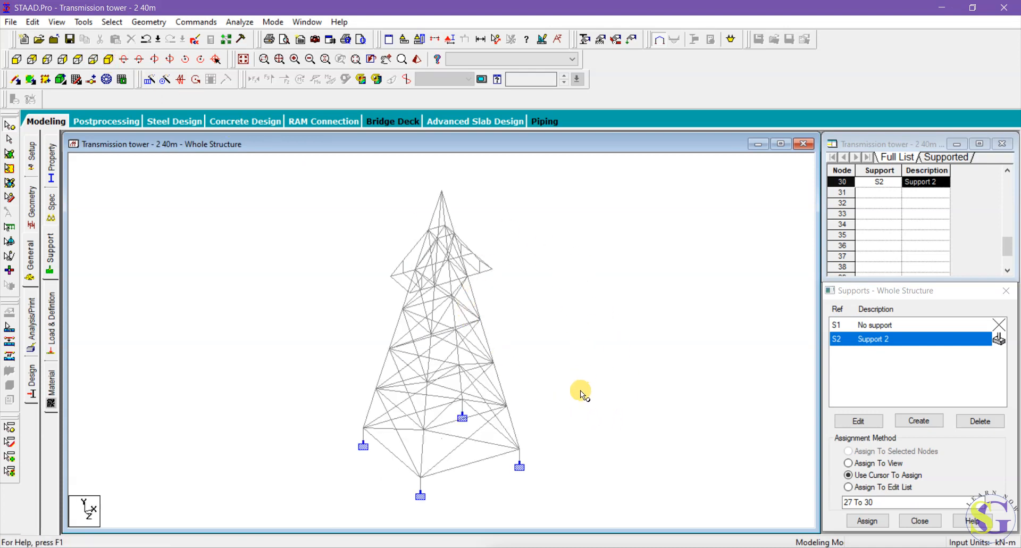
right_click(538, 331)
click(612, 327)
drag(618, 381, 567, 371)
click(967, 230)
Add the Indian steel angle ISA60X60X8 as a single section (ST) from the section database
click(52, 169)
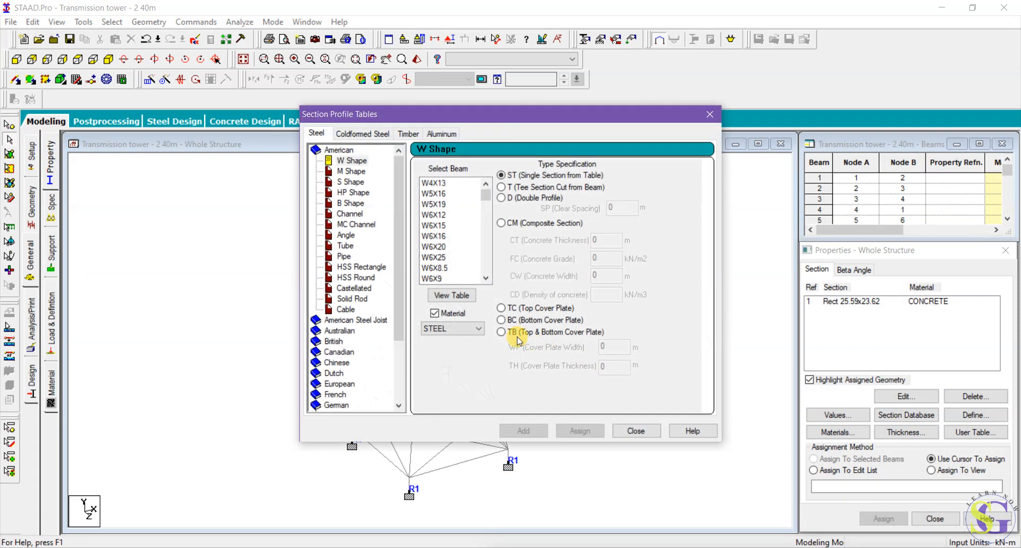
double_click(332, 334)
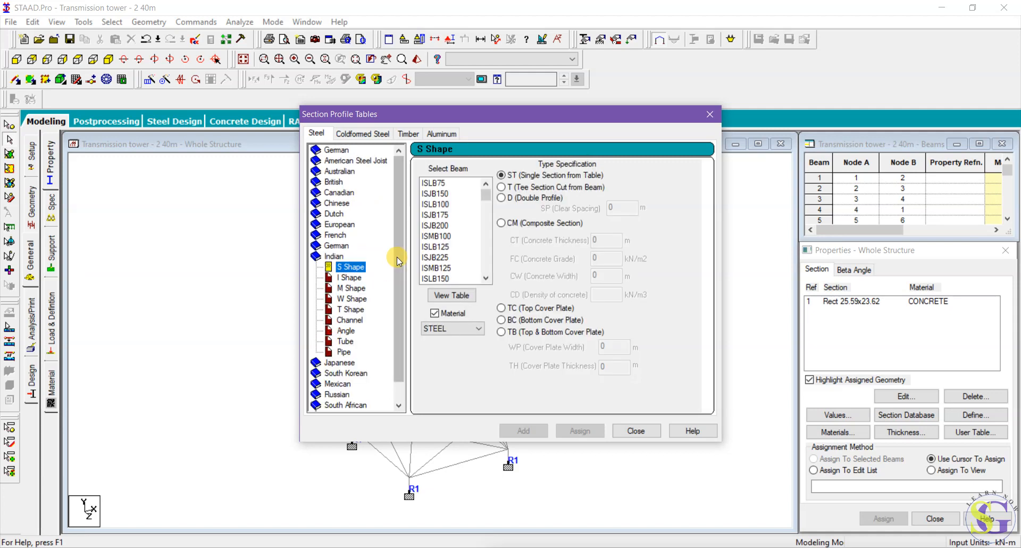
click(346, 331)
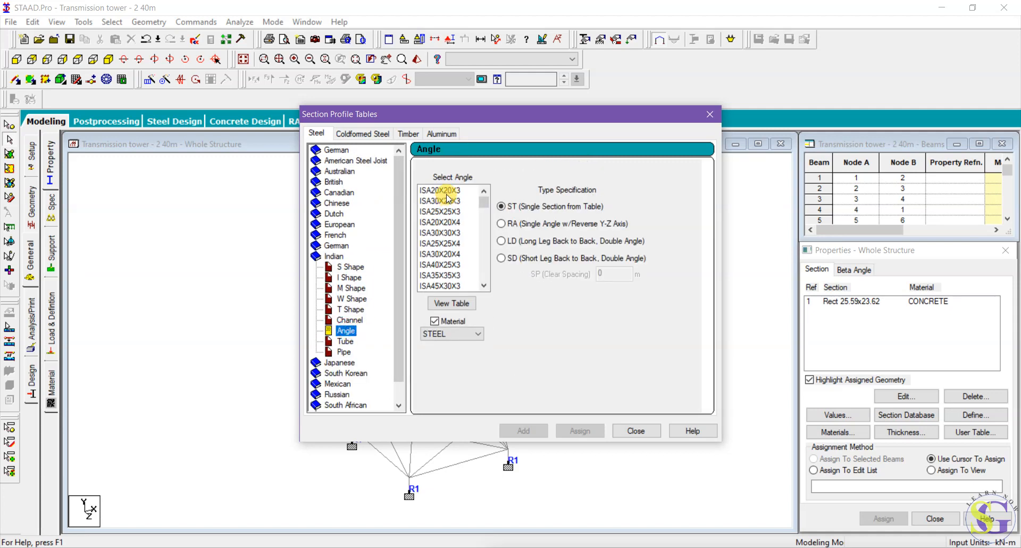
drag(482, 206, 483, 245)
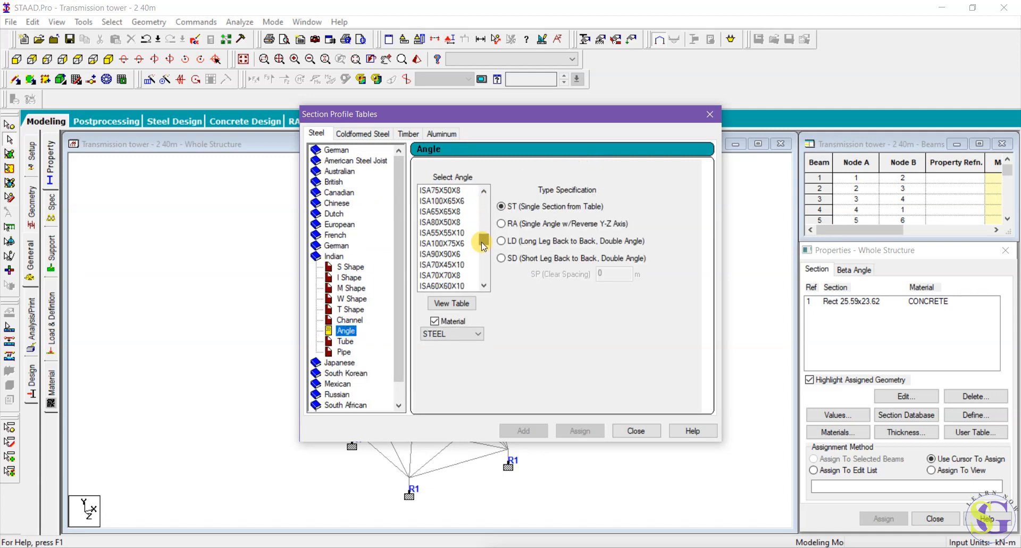
scroll(455, 245, up, 3)
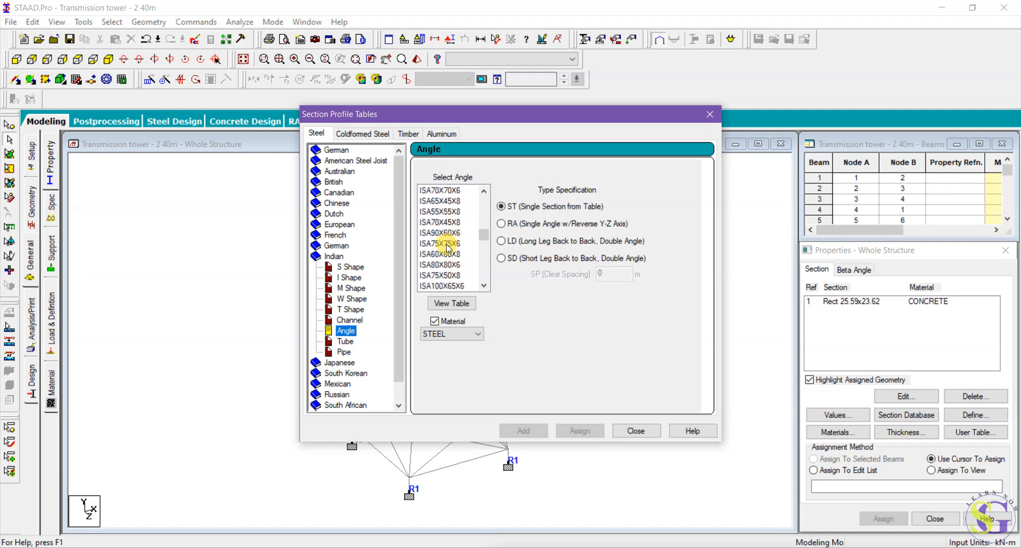
click(446, 254)
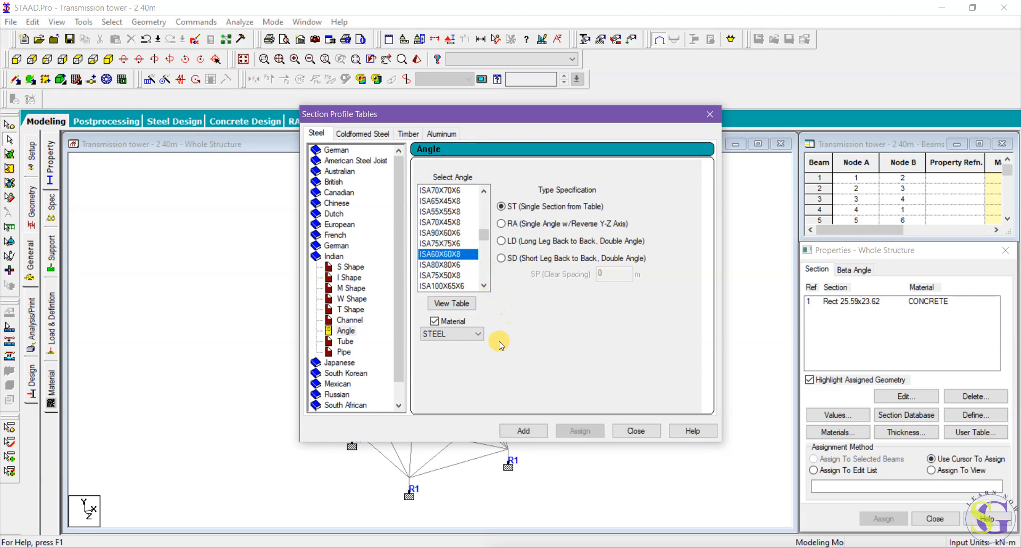
click(536, 436)
click(636, 431)
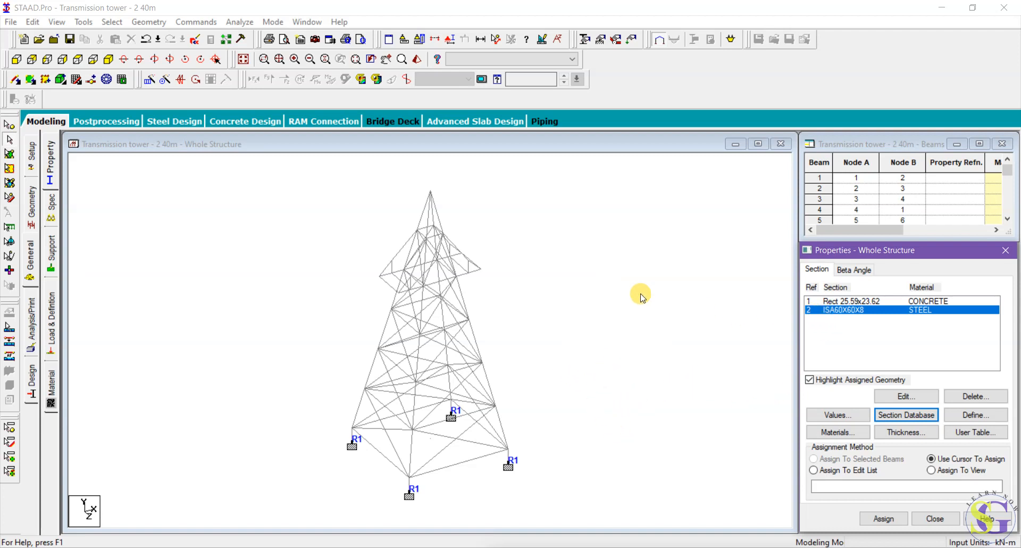
Select all beams with a missing property and assign the ISA60X60X8 steel angle to them
click(112, 23)
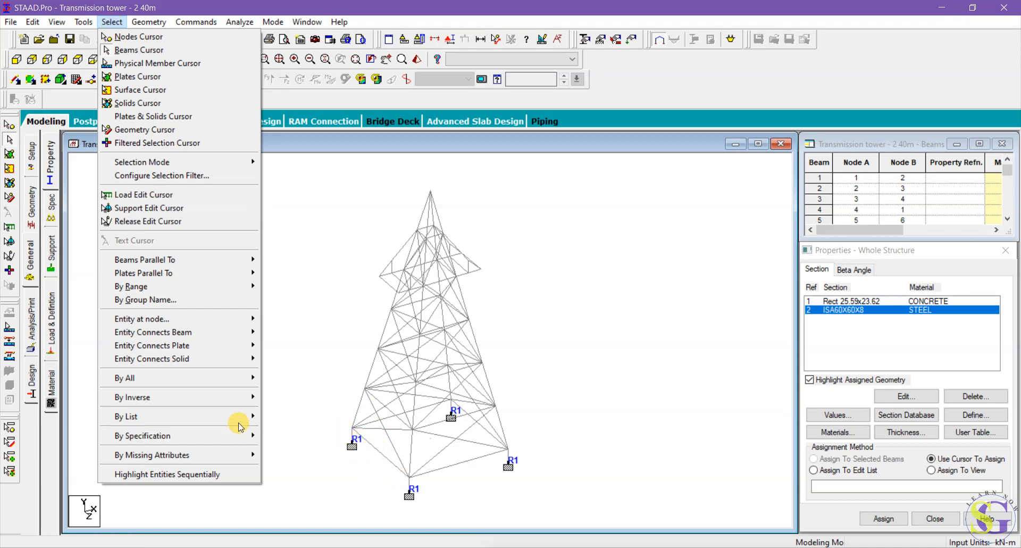
mouse_move(236, 454)
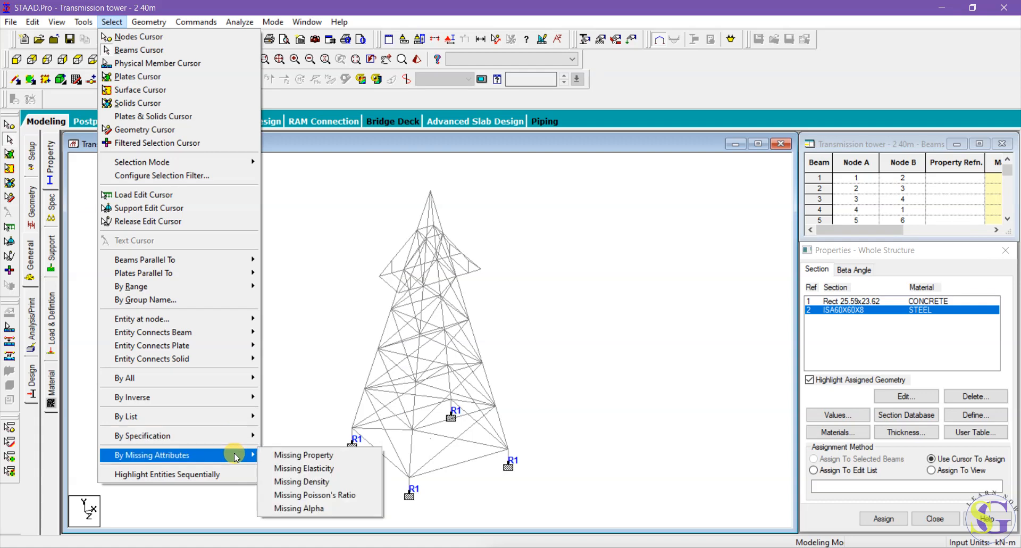
click(285, 455)
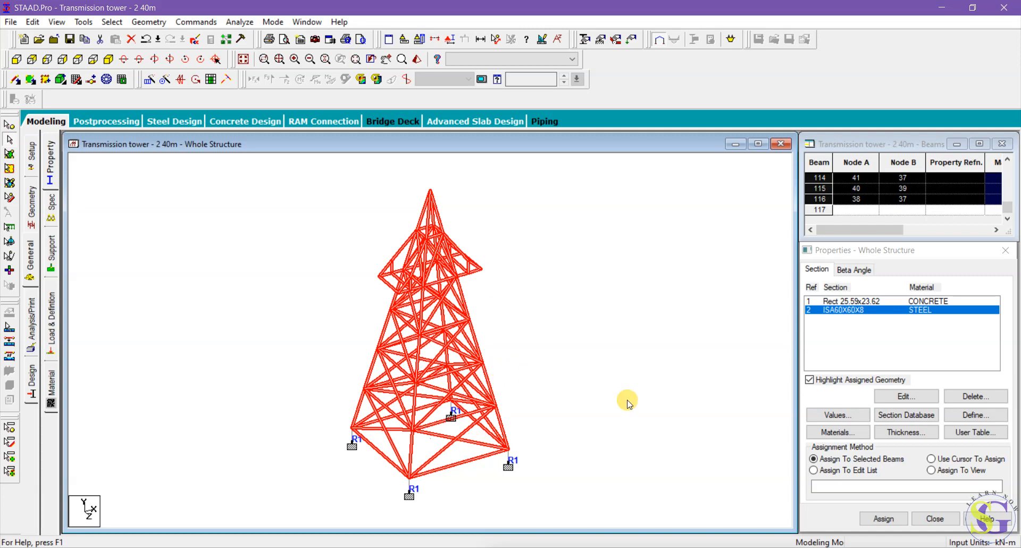
click(879, 522)
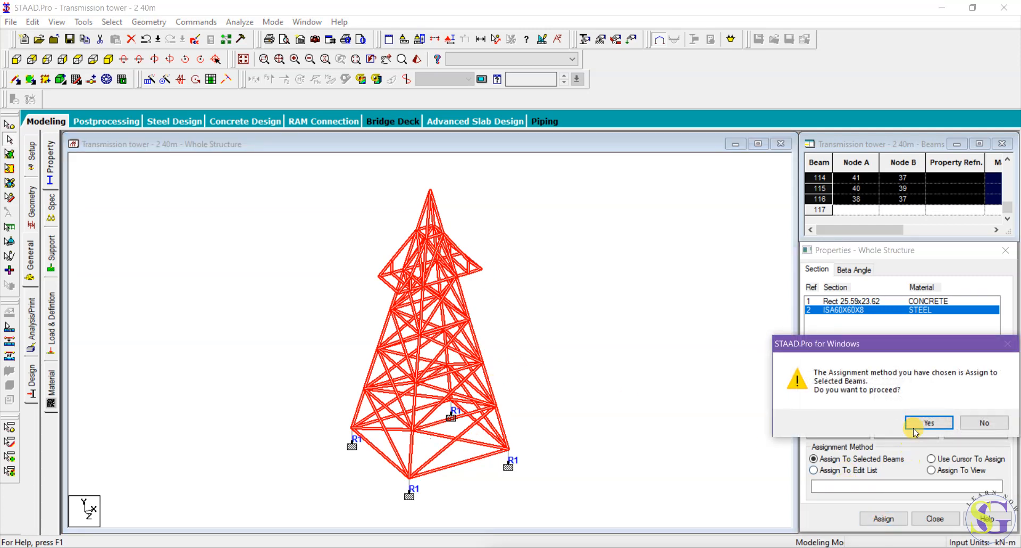
click(912, 428)
click(709, 416)
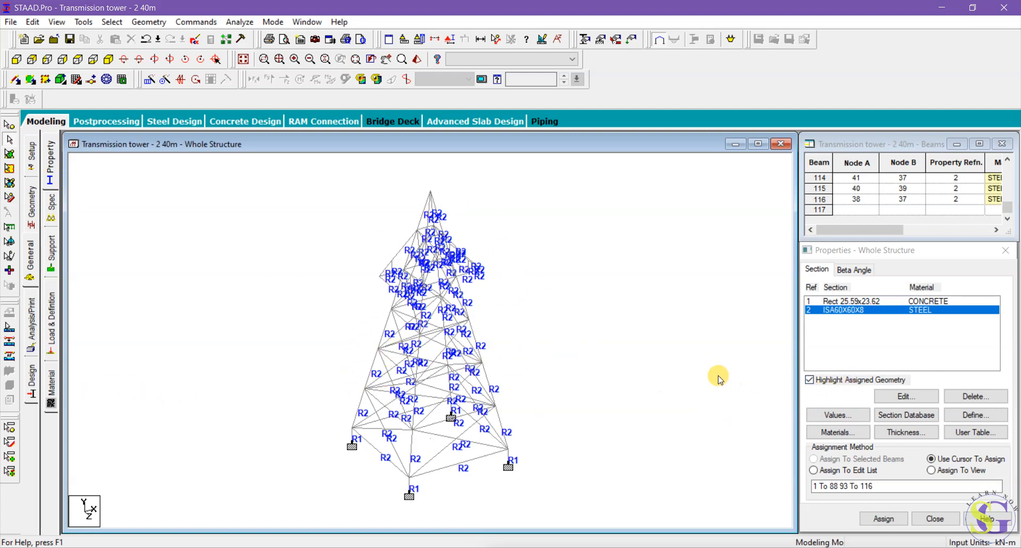
Render the tower in 3D and examine the assigned angle members and concrete stubs enlarged from different directions
right_click(585, 255)
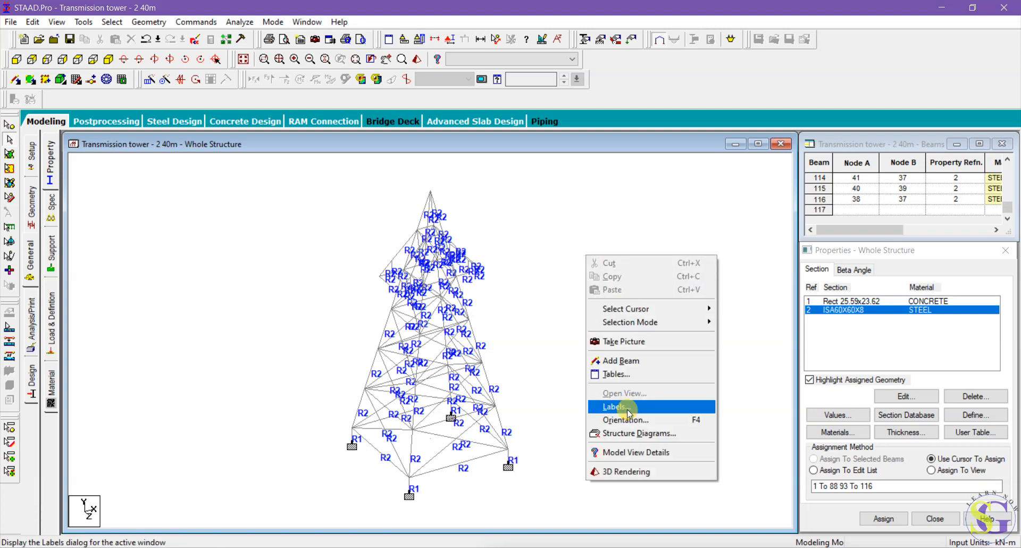
click(612, 475)
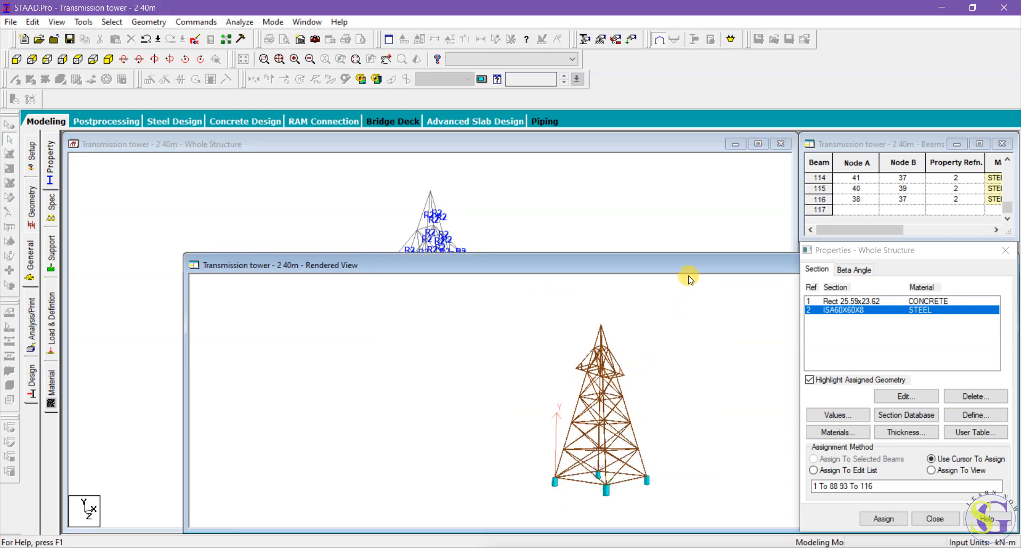
drag(686, 266, 521, 187)
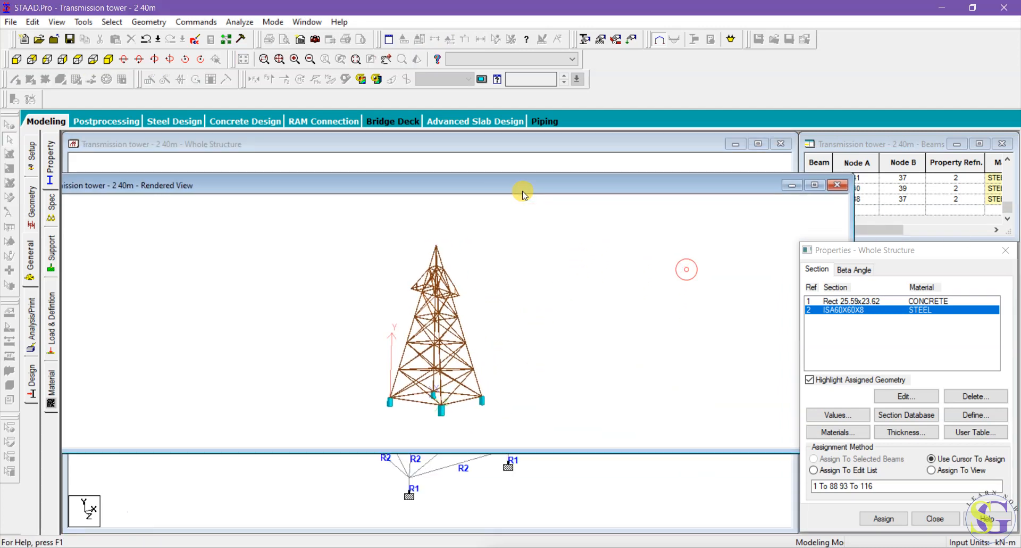
click(356, 60)
drag(364, 226, 515, 445)
drag(506, 365, 399, 315)
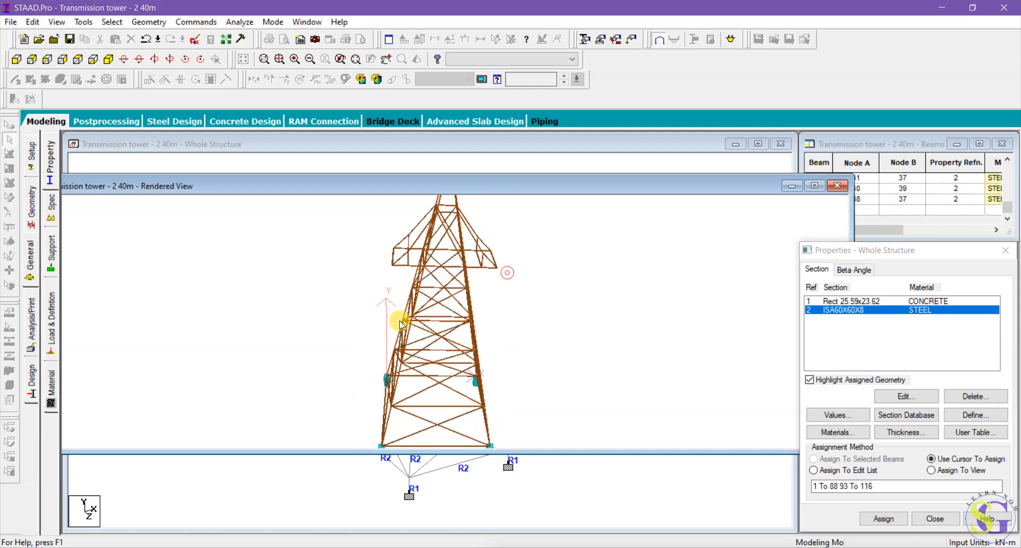
click(837, 186)
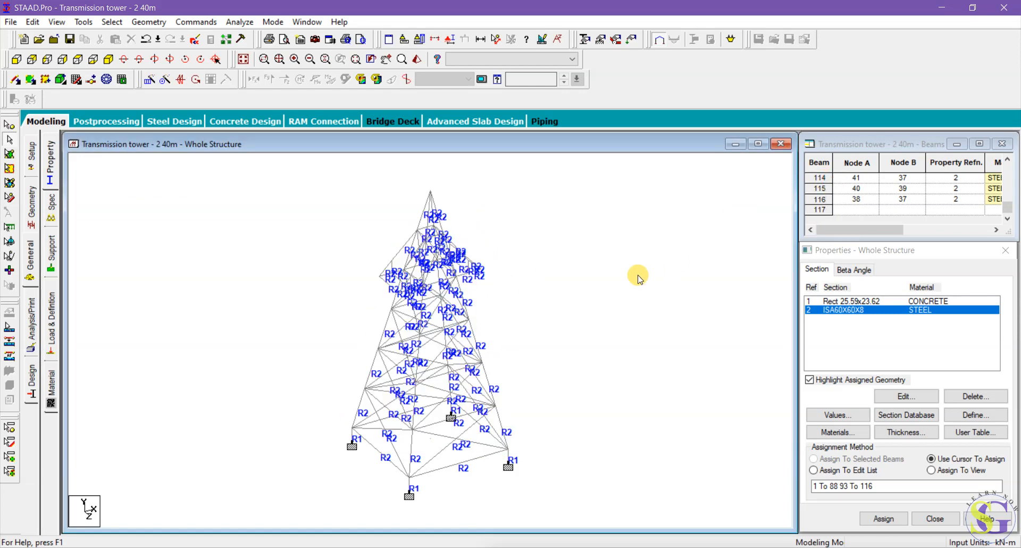